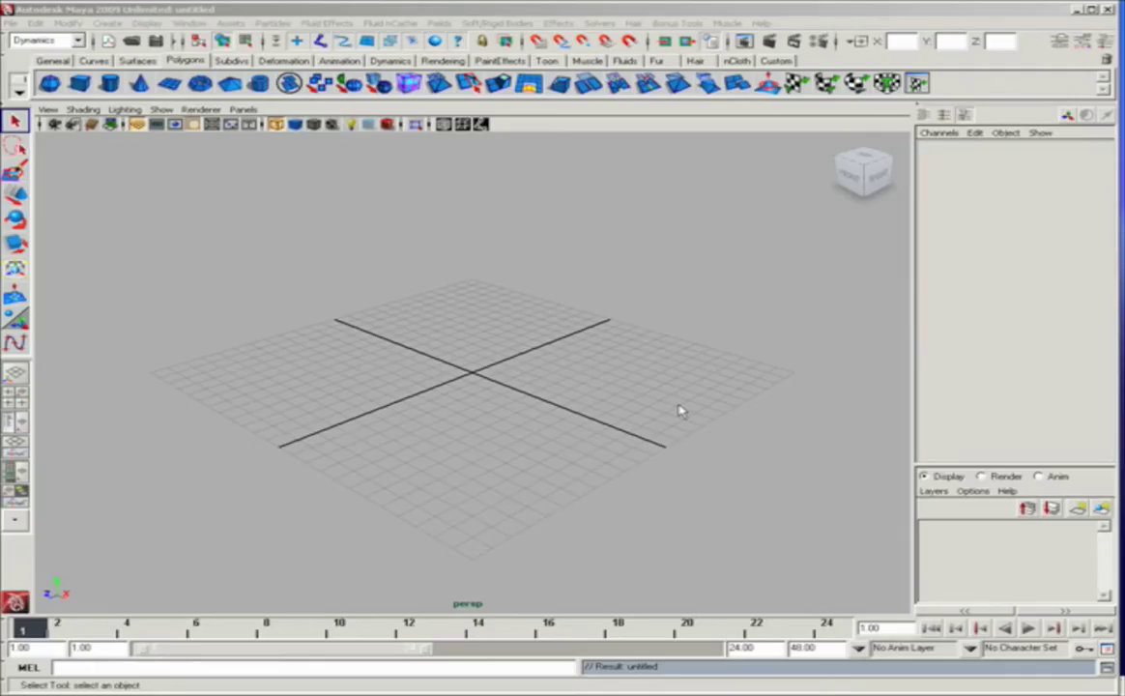
- Create a polygon plane at the origin and scale it uniformly to about 22.789
middle_click_drag(573, 419, 609, 455, "alt")
right_click_drag(609, 455, 700, 462, "alt")
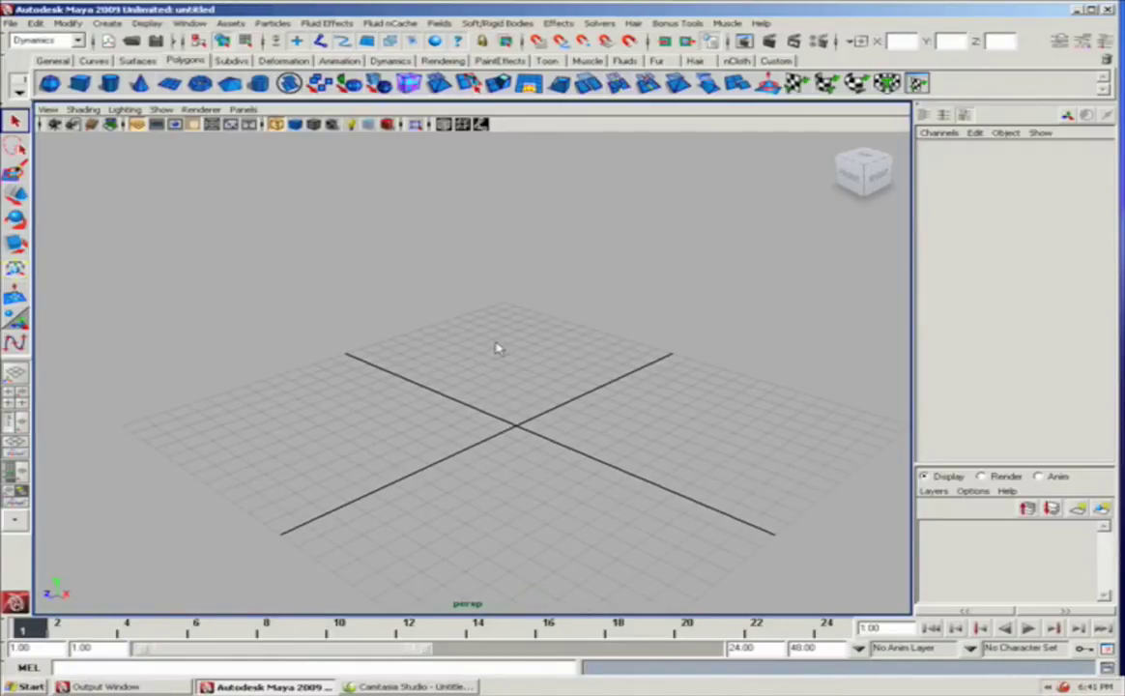
left_click_drag(509, 346, 477, 350, "alt")
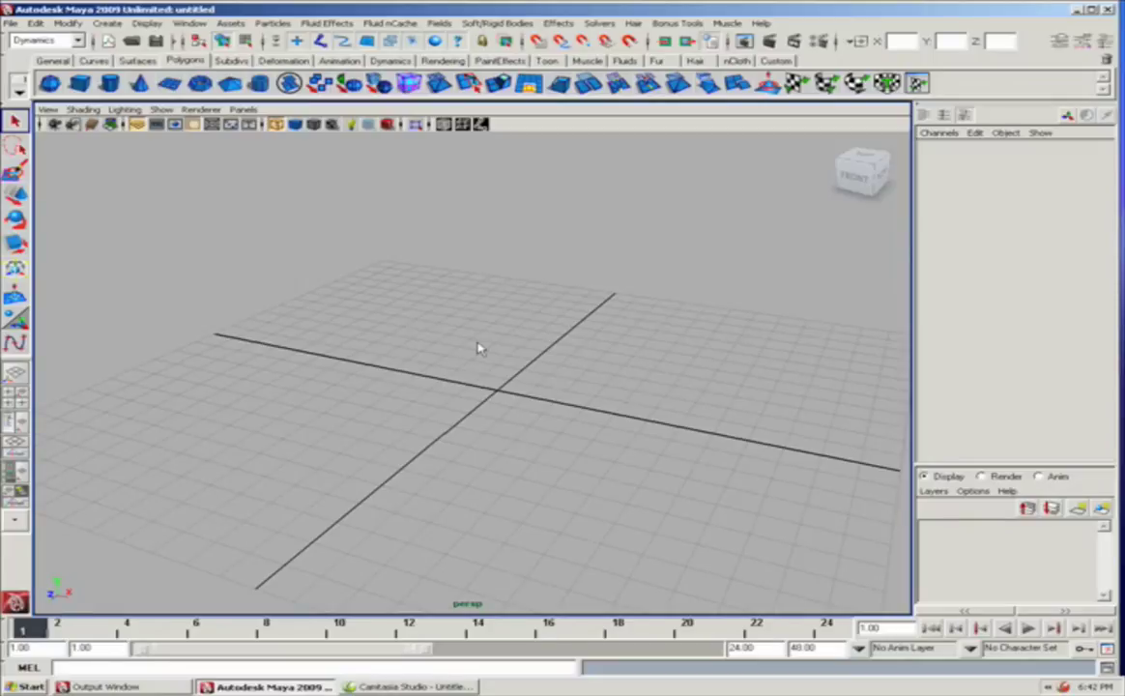
left_click_drag(454, 348, 204, 330, "alt")
left_click(170, 84)
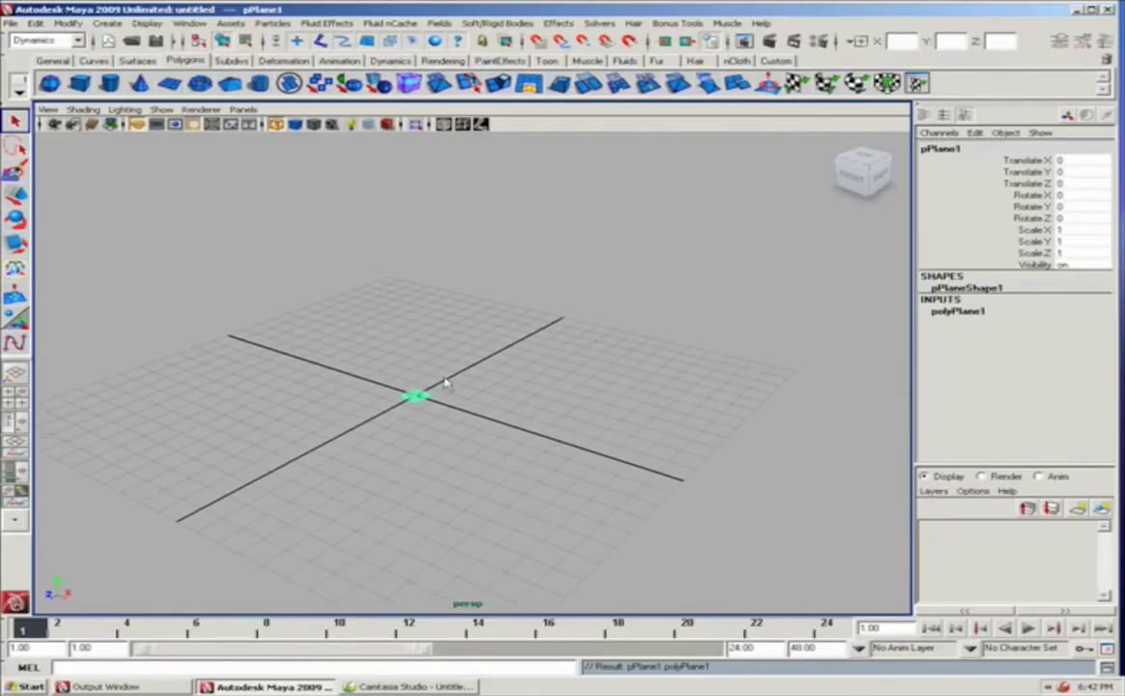
left_click_drag(446, 381, 778, 483, "alt")
key("r")
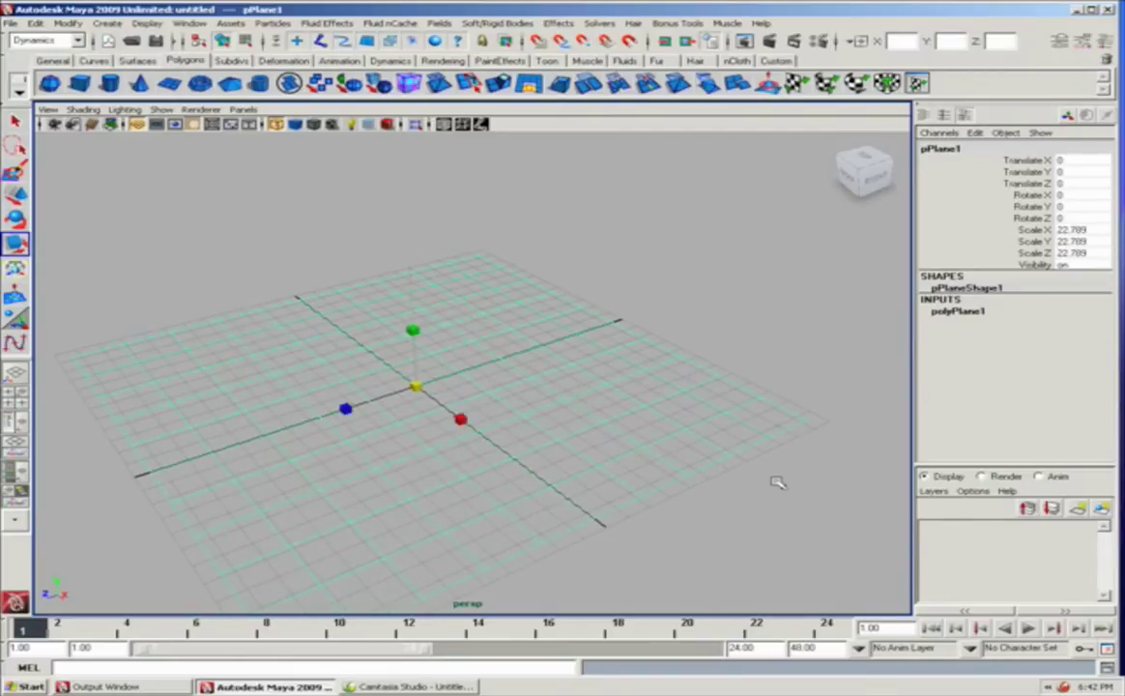
- Raise the plane to about 0.521 on the Y axis and display the scene in smooth shading
key("w")
left_click_drag(422, 350, 427, 340)
key("5")
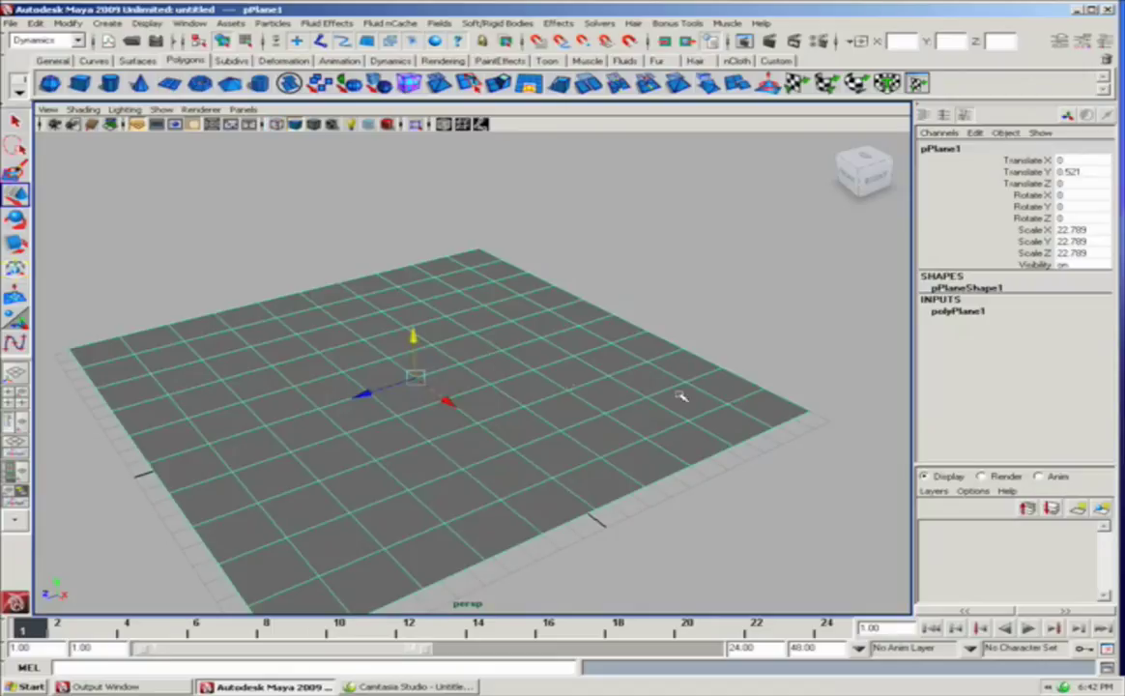
- Set the plane's width and height subdivisions to 30
left_click_drag(638, 399, 715, 396, "alt")
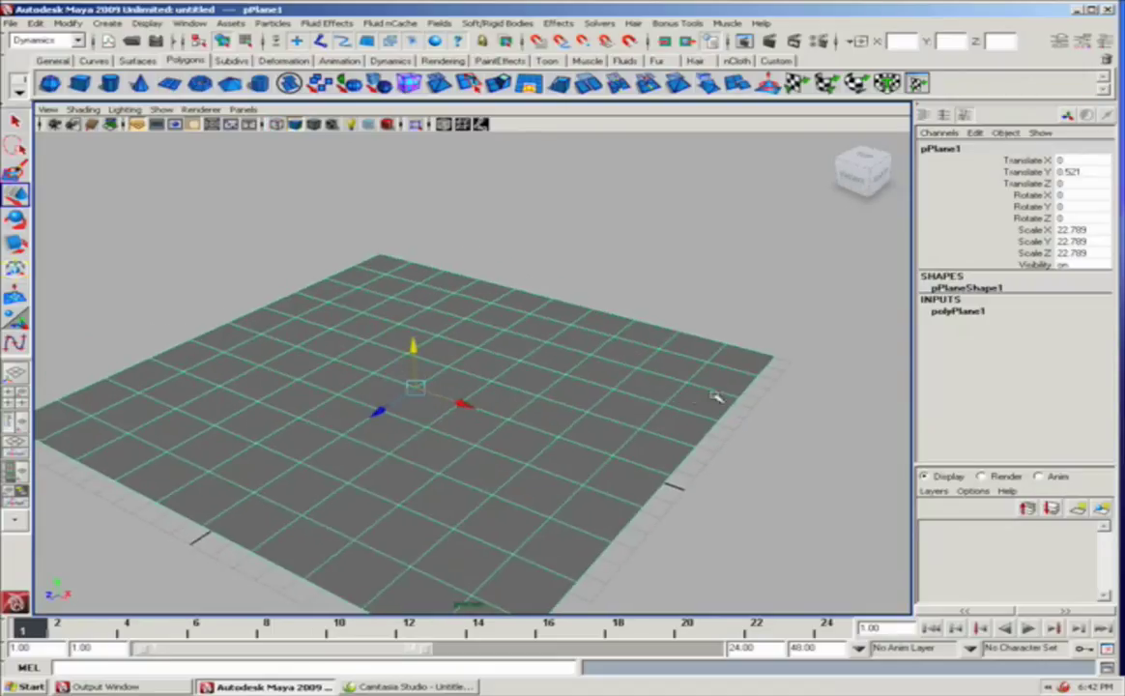
left_click(955, 311)
left_click_drag(1073, 356, 1063, 327)
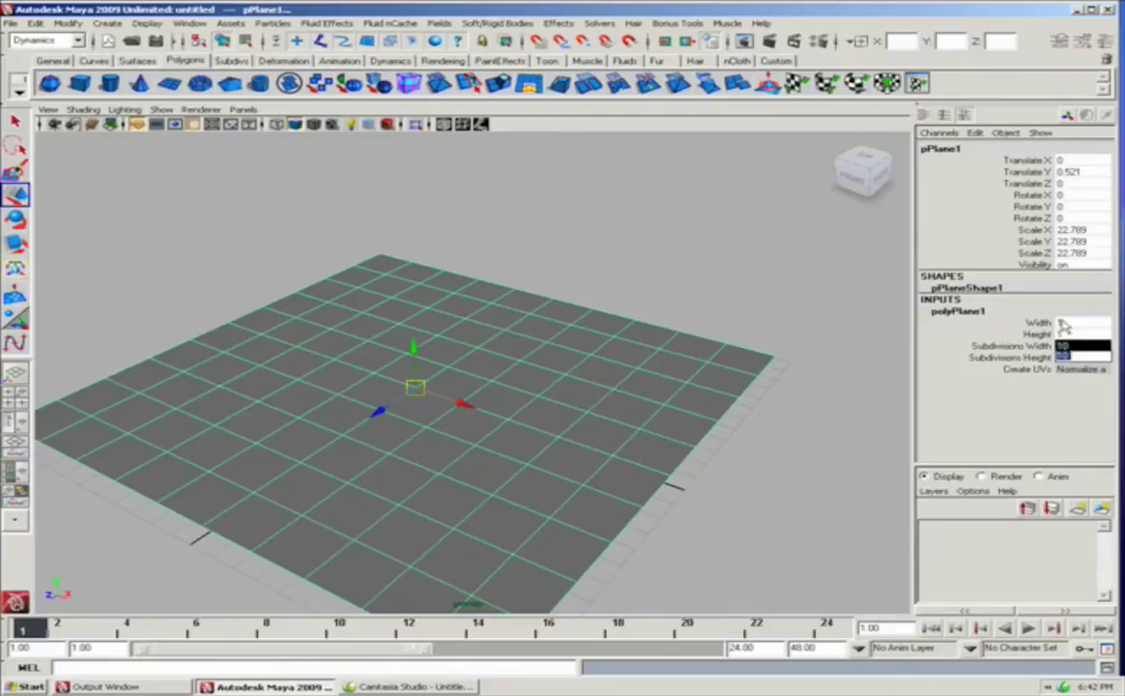
type("30")
key("Return")
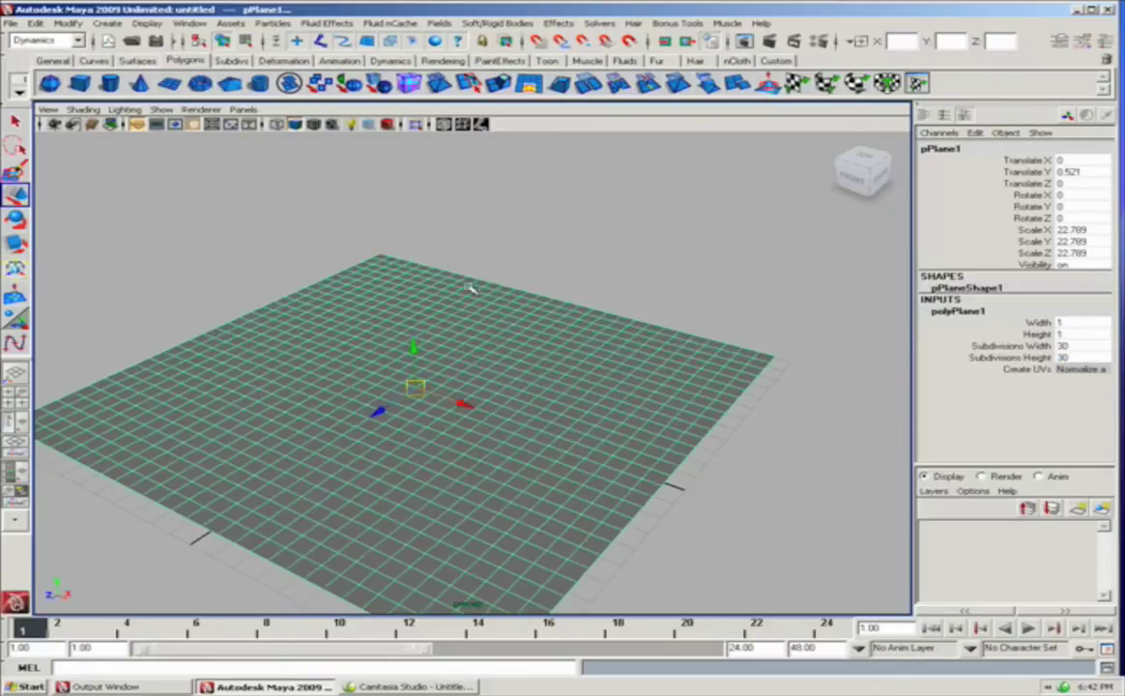
- Switch to the layout that shows the Outliner beside the perspective view
left_click_drag(315, 388, 584, 224, "alt")
middle_click_drag(584, 224, 616, 223, "alt")
right_click_drag(617, 224, 157, 422, "alt")
left_click(18, 391)
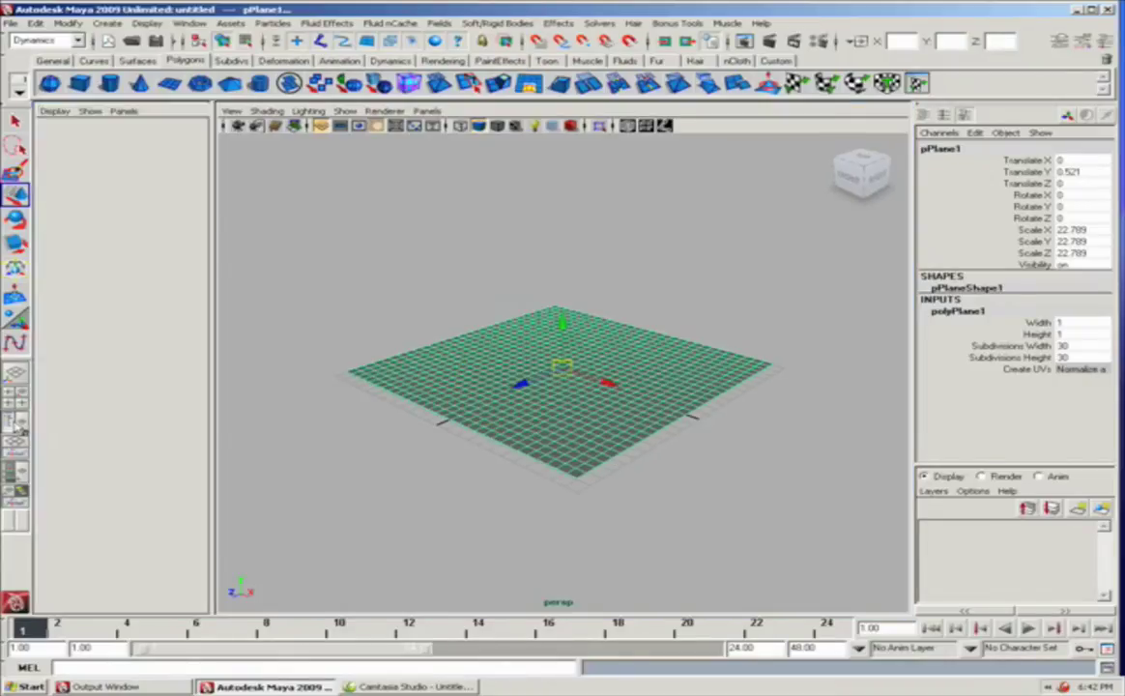
left_click_drag(414, 267, 406, 279, "alt")
middle_click_drag(406, 278, 373, 268, "alt")
right_click_drag(373, 269, 421, 276, "alt")
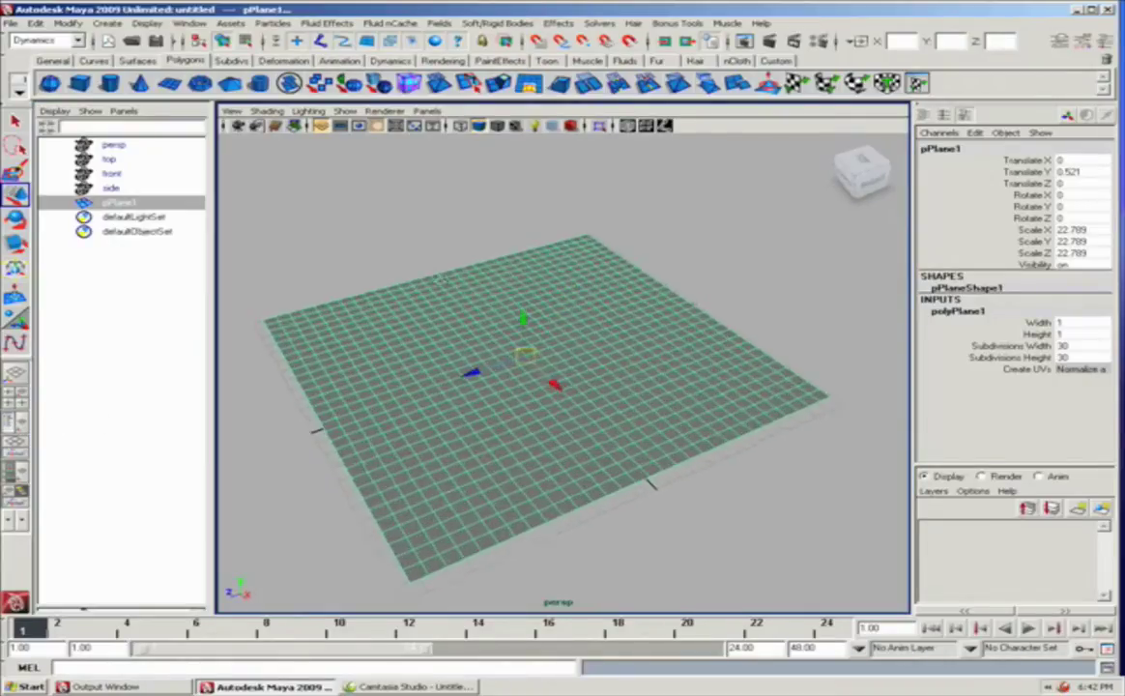
- Open the soft body creation options for the plane and set the creation option to Duplicate, make copy soft
left_click_drag(422, 277, 491, 261, "alt")
middle_click_drag(492, 261, 531, 257, "alt")
left_click_drag(531, 257, 448, 257, "alt")
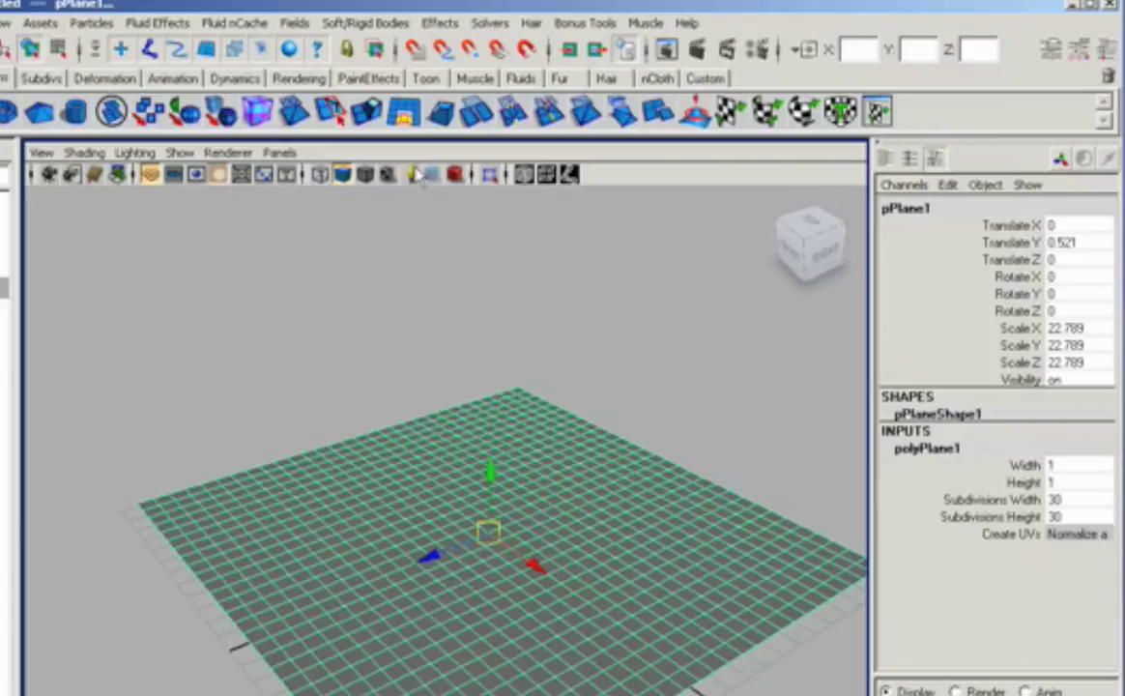
left_click(354, 23)
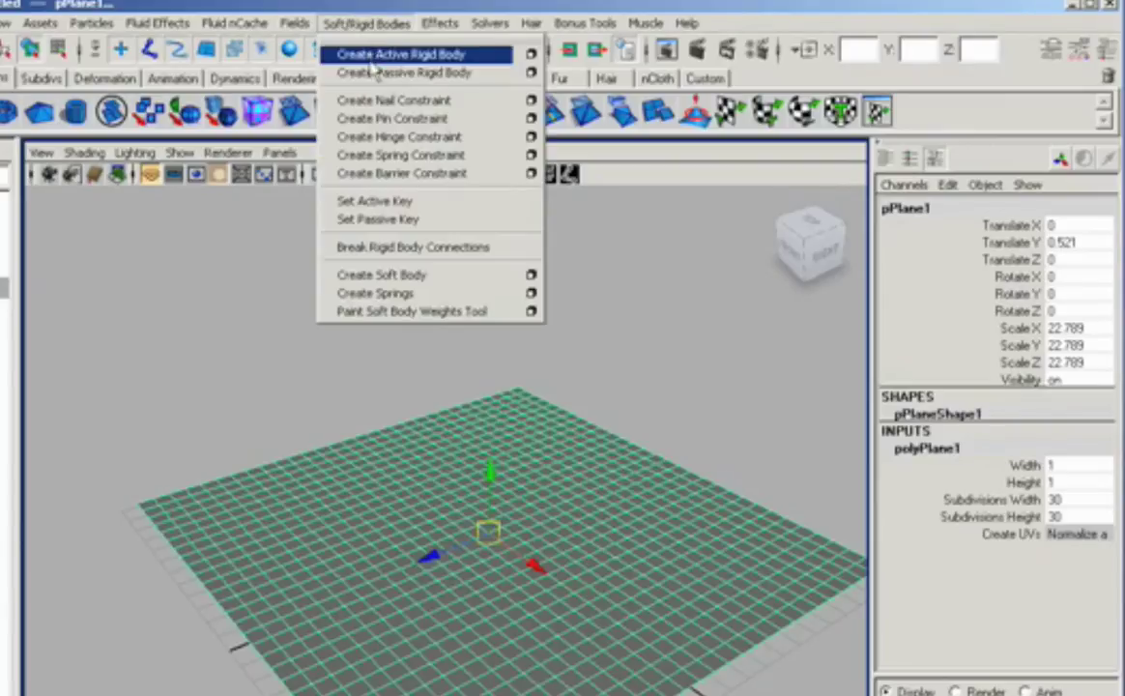
left_click(531, 275)
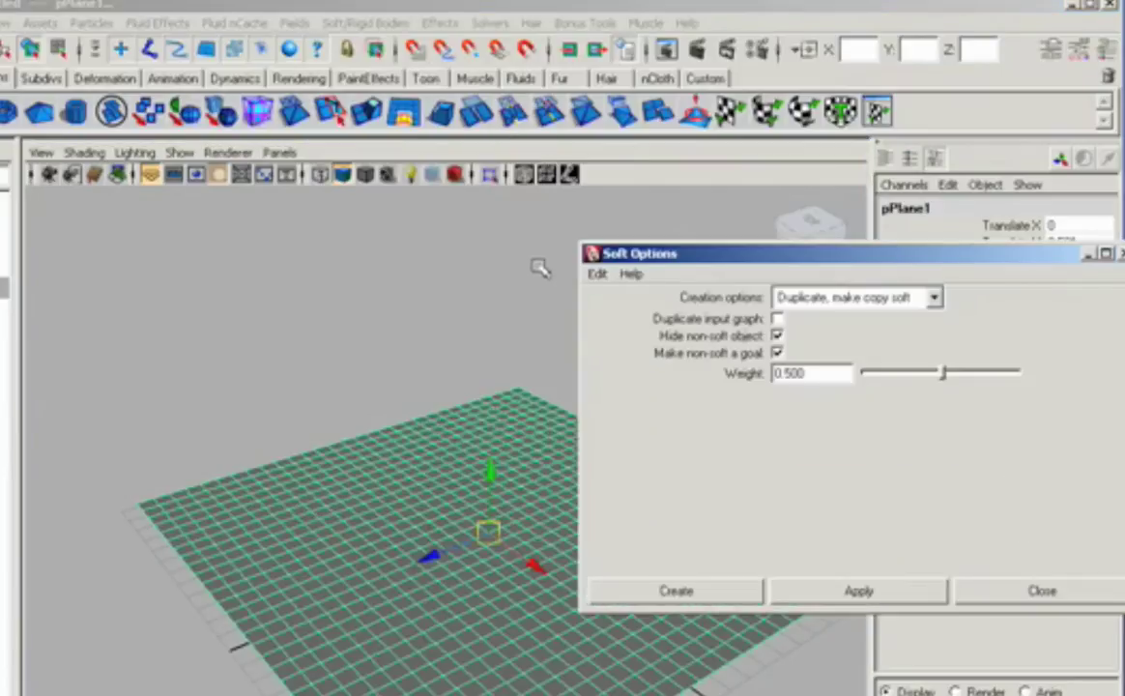
left_click(945, 300)
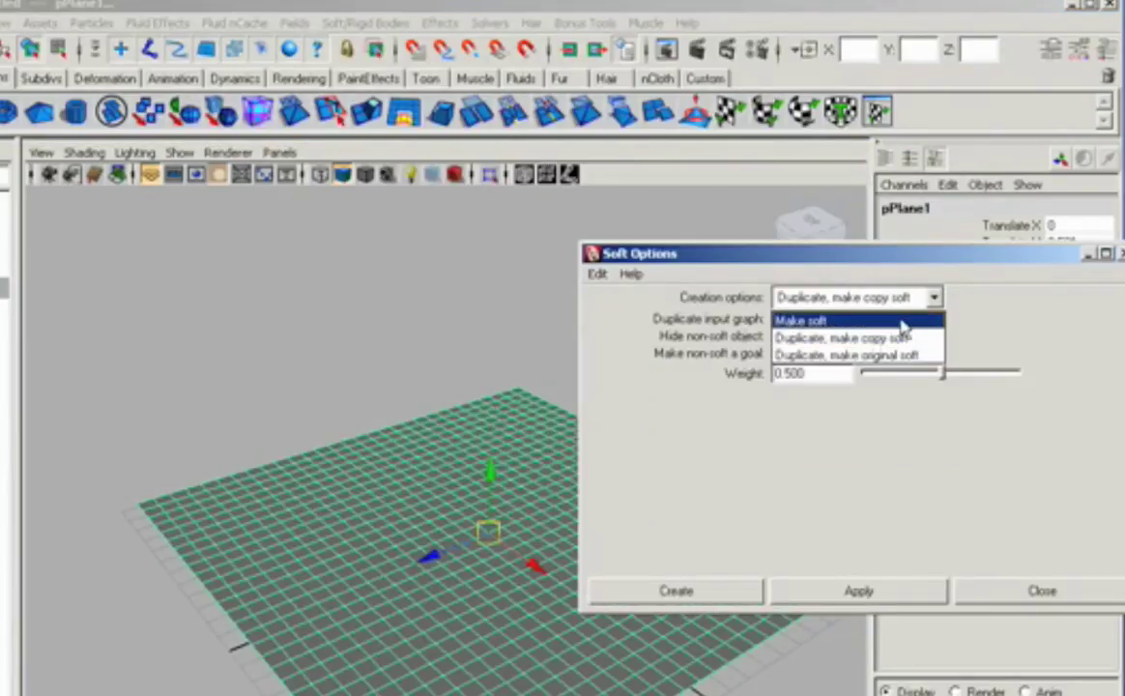
left_click(913, 320)
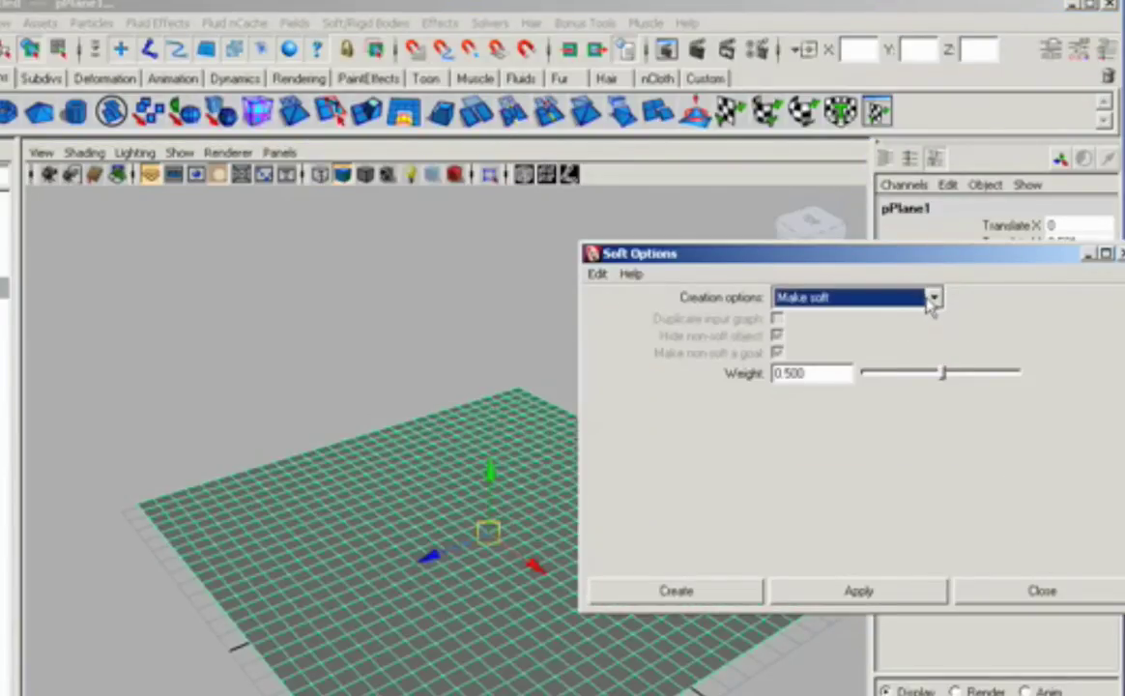
left_click(930, 300)
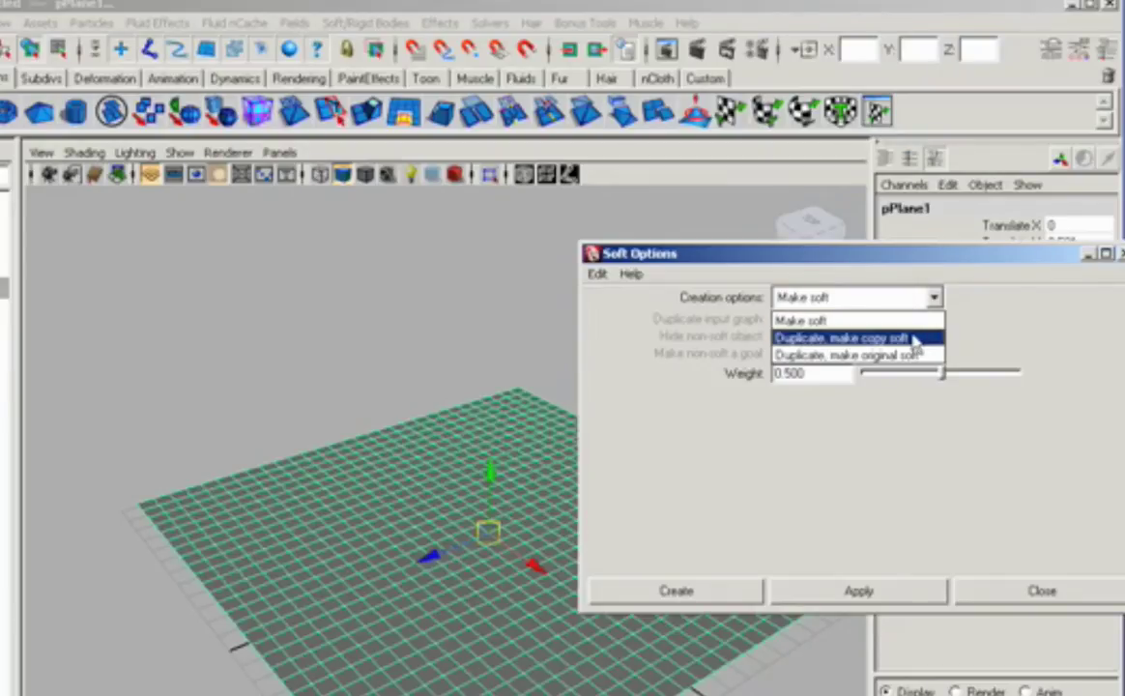
left_click(914, 340)
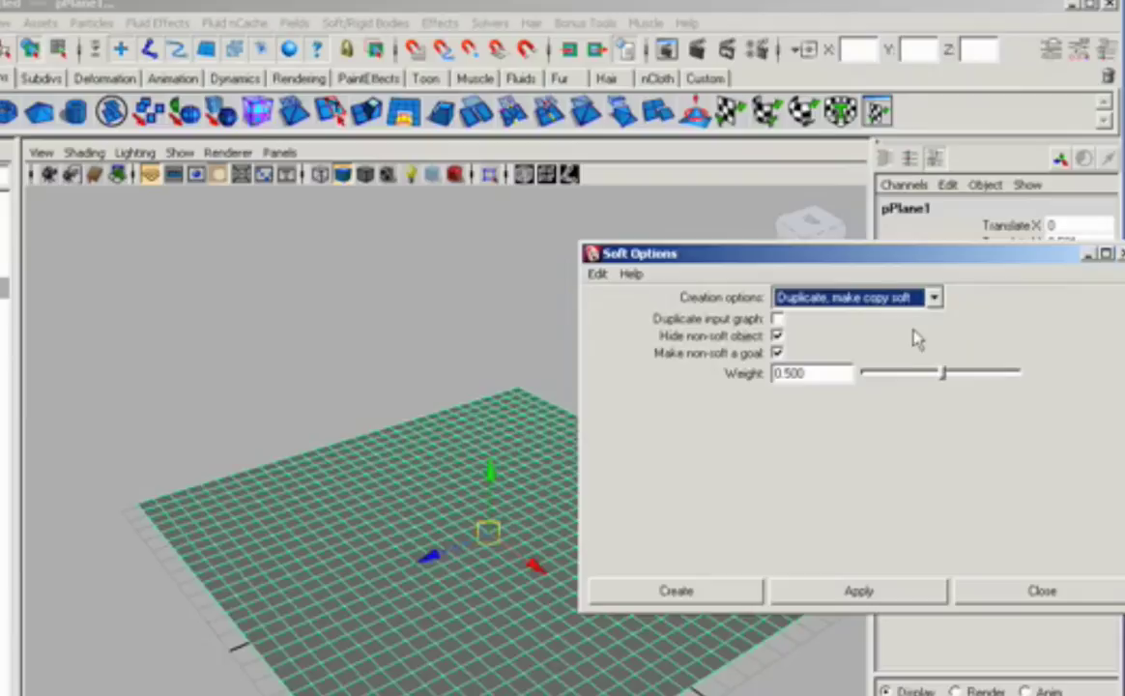
- Enable hiding the non-soft object and making it a goal in the soft body options
left_click_drag(817, 242, 759, 212)
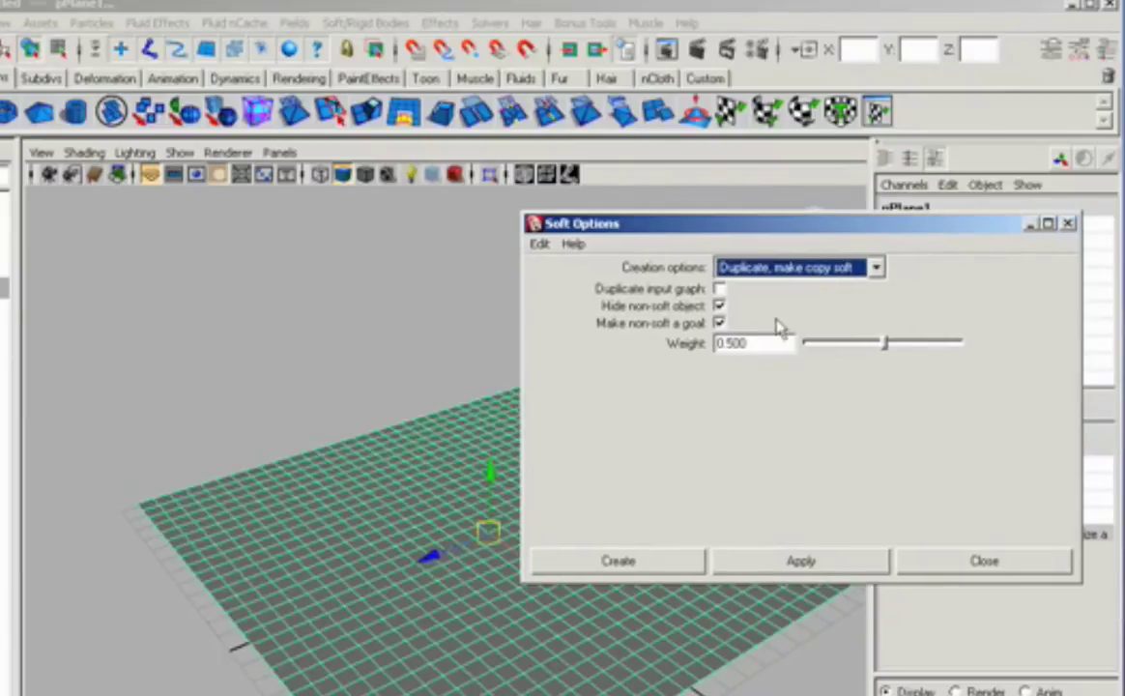
left_click(720, 321)
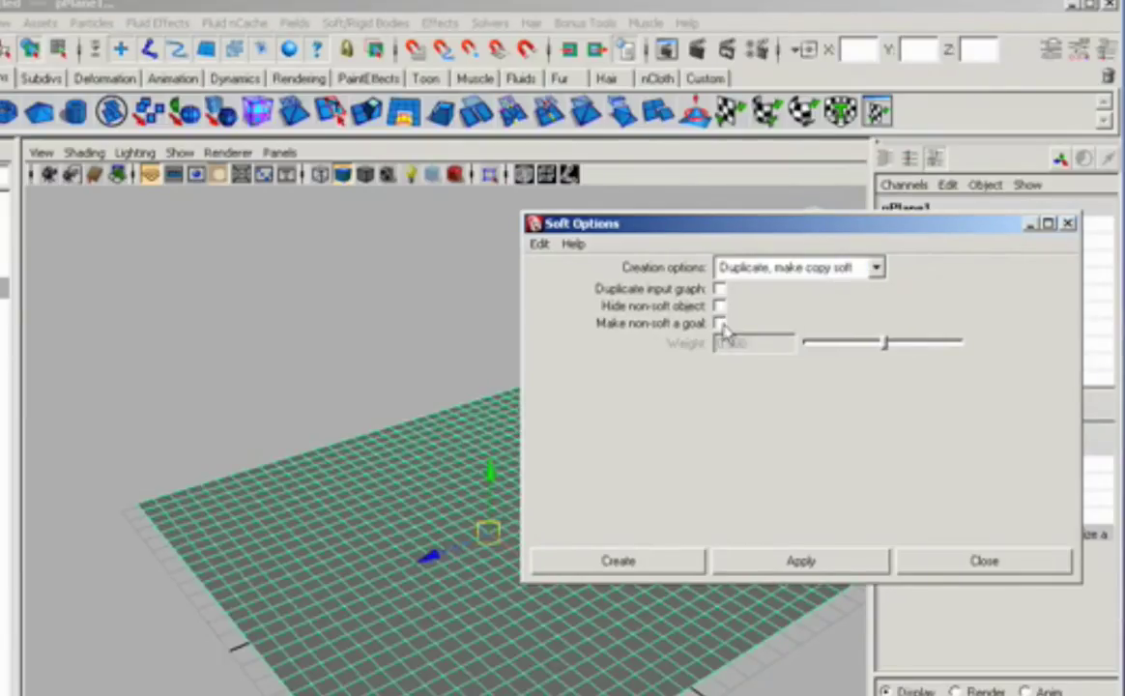
left_click(719, 323)
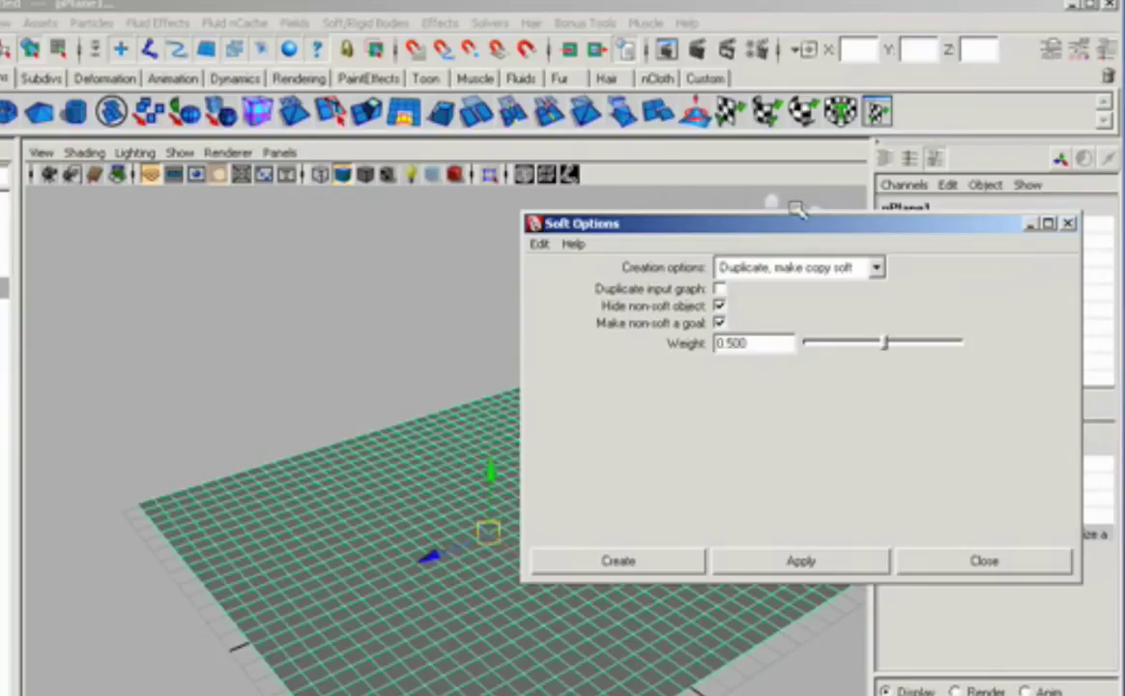
left_click_drag(843, 225, 896, 221)
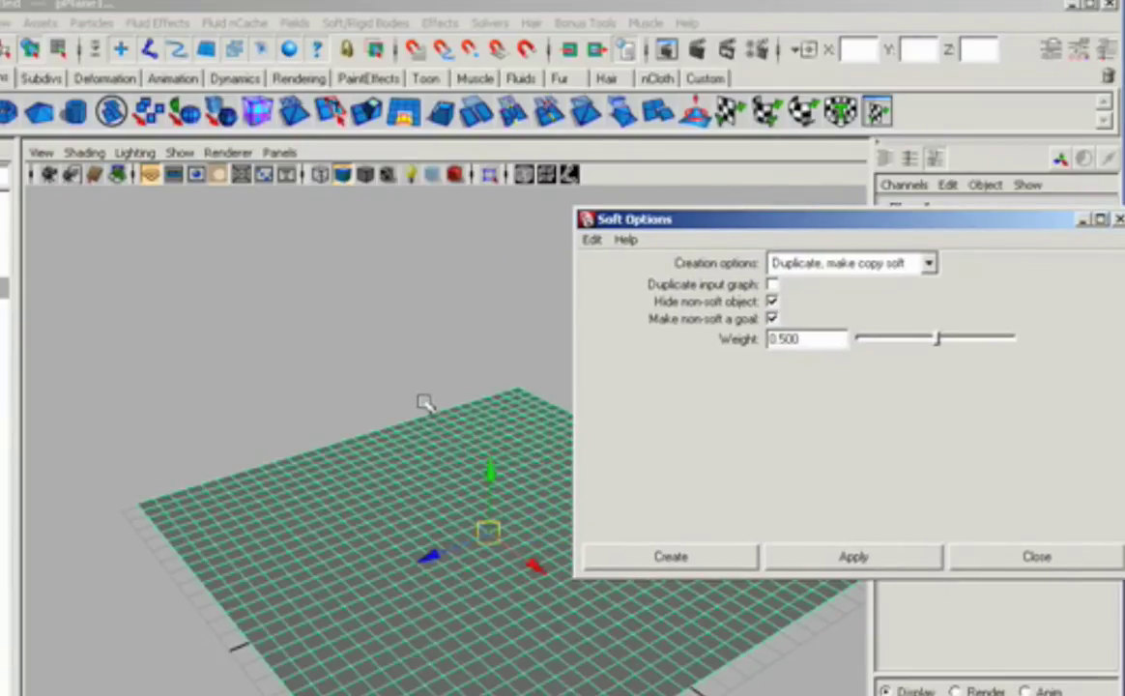
- Reselect the plane and delete its construction history
middle_click_drag(408, 425, 396, 387, "alt")
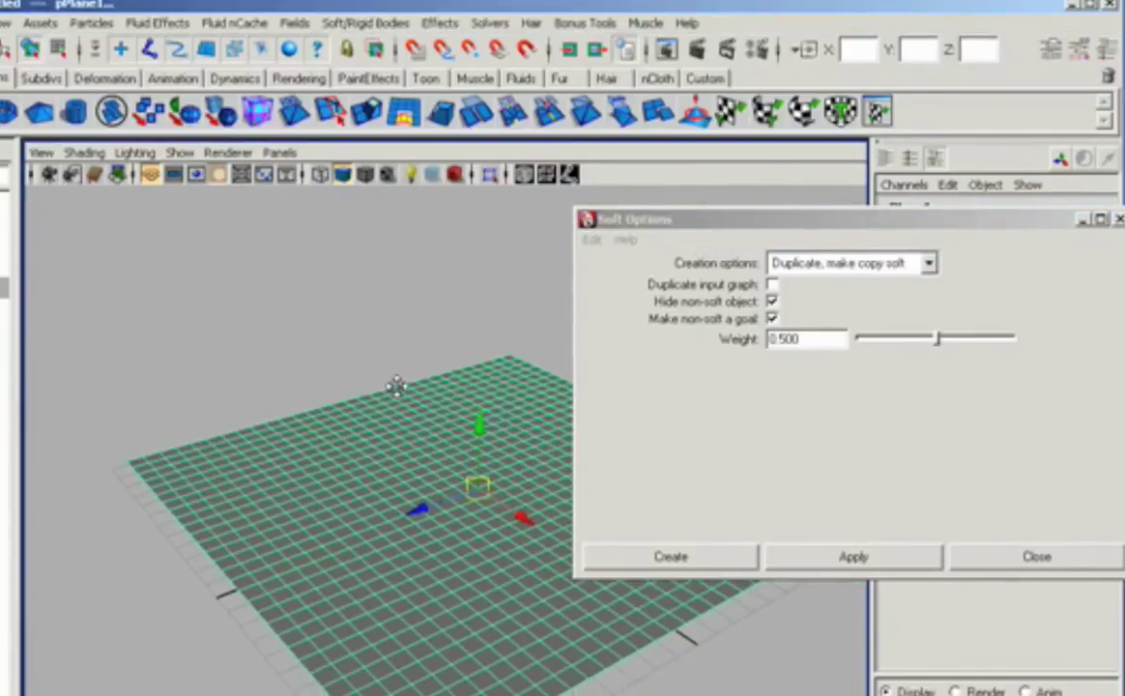
left_click_drag(396, 386, 388, 424, "alt")
middle_click_drag(394, 423, 426, 416, "alt")
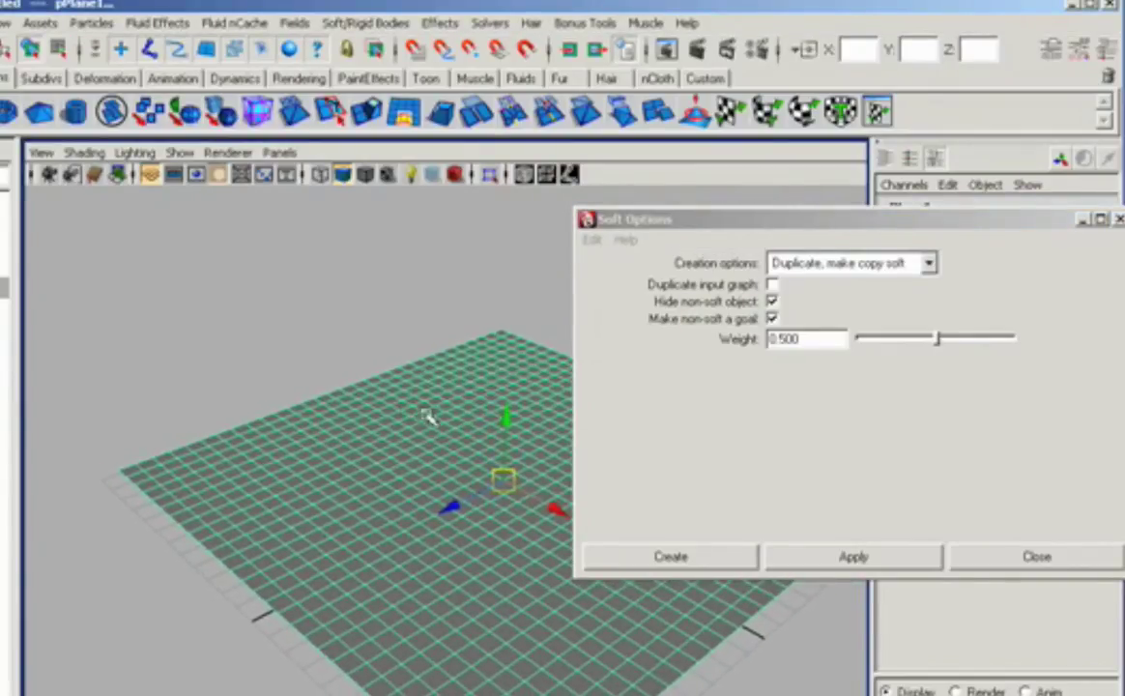
left_click_drag(428, 415, 311, 404, "alt")
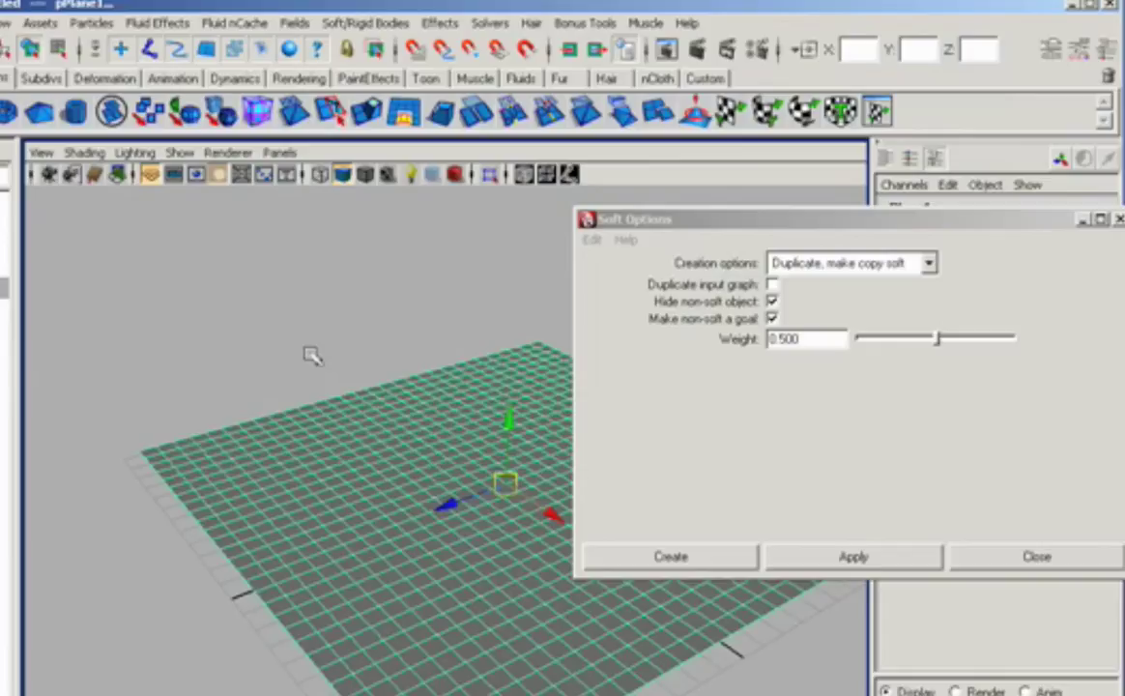
left_click(655, 572)
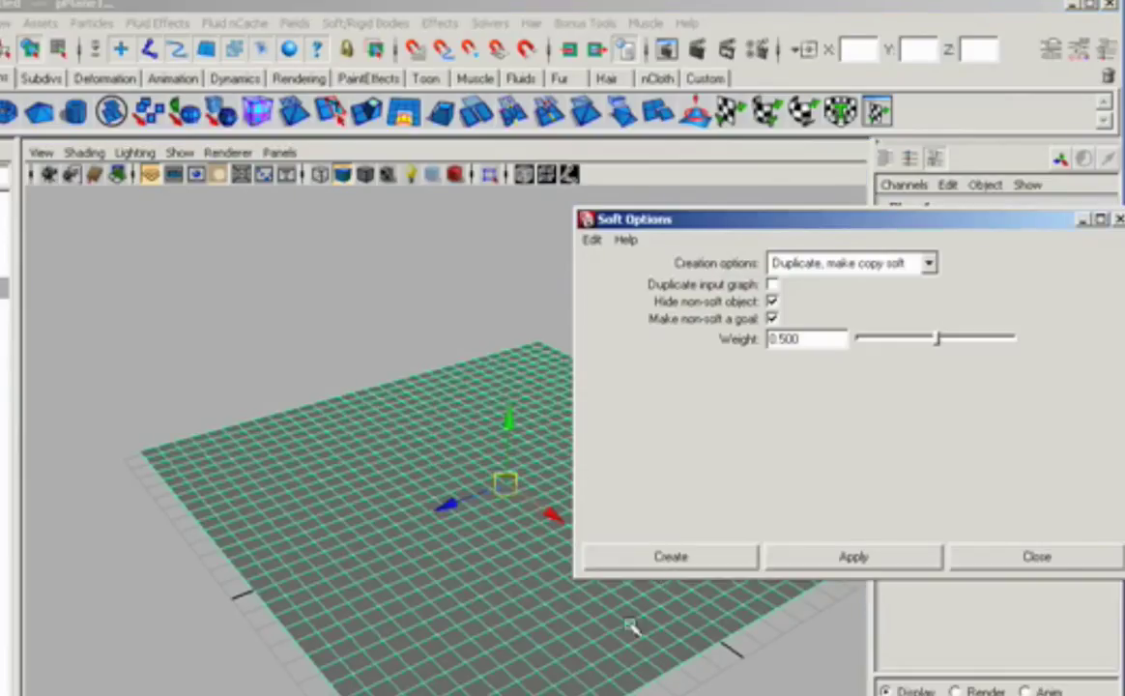
left_click(418, 692)
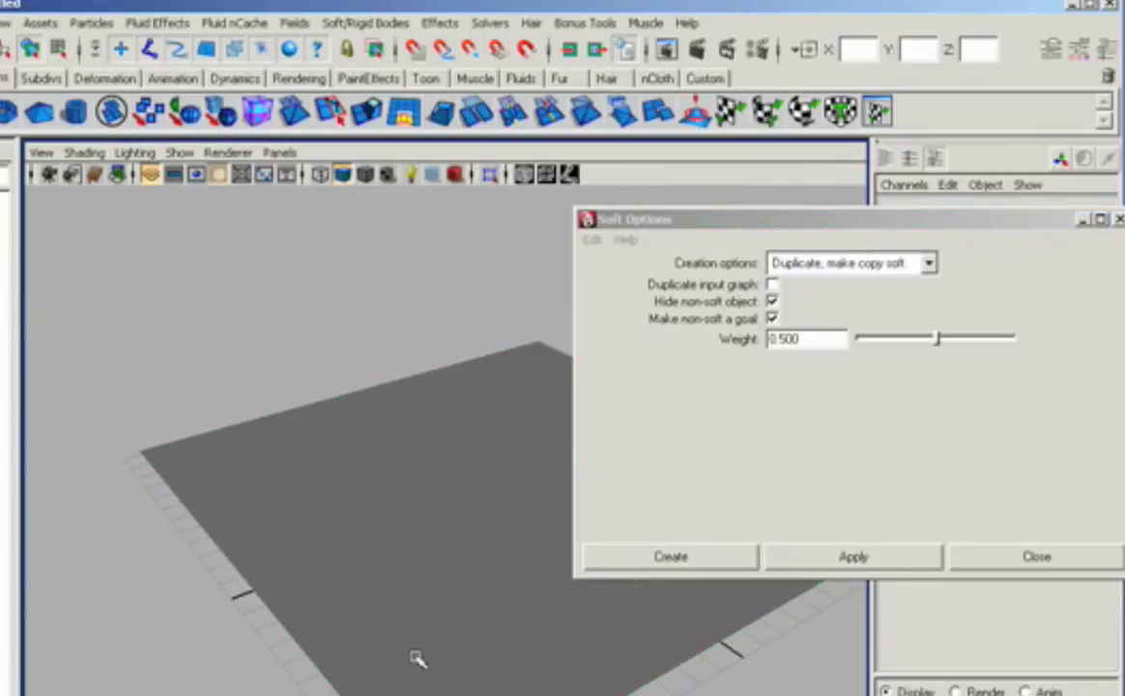
left_click(414, 627)
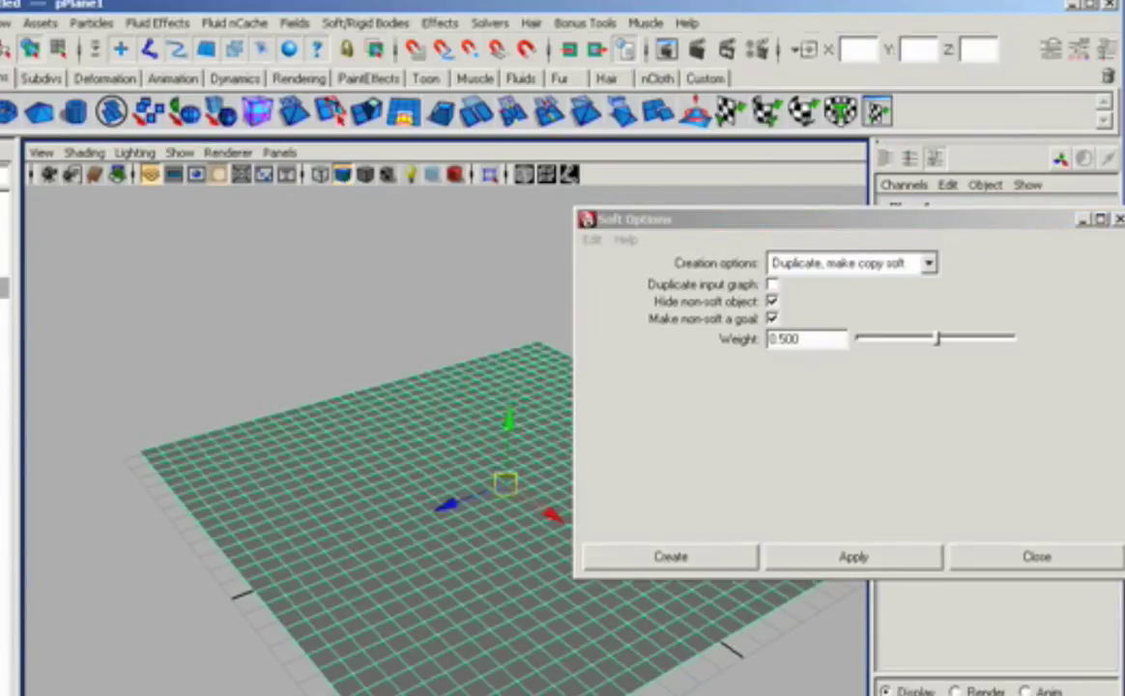
left_click(0, 24)
mouse_move(1, 248)
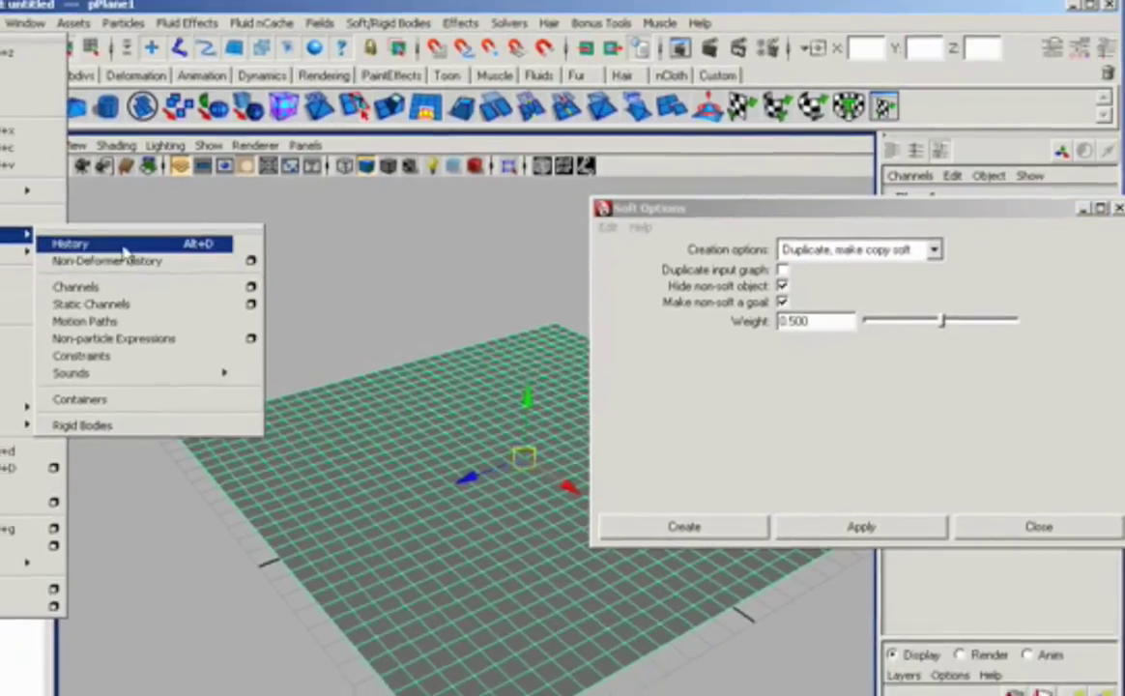
left_click(96, 257)
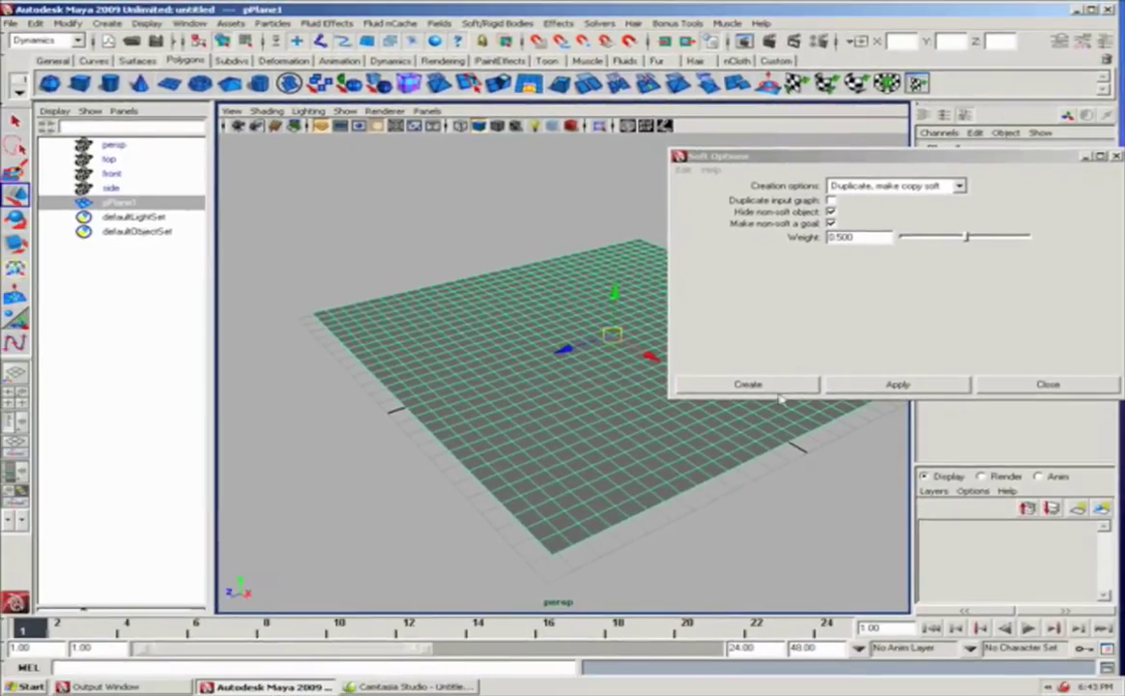
- Create the soft body from the plane with a goal weight of 0.5 and select the particle object under the copied plane
left_click(778, 387)
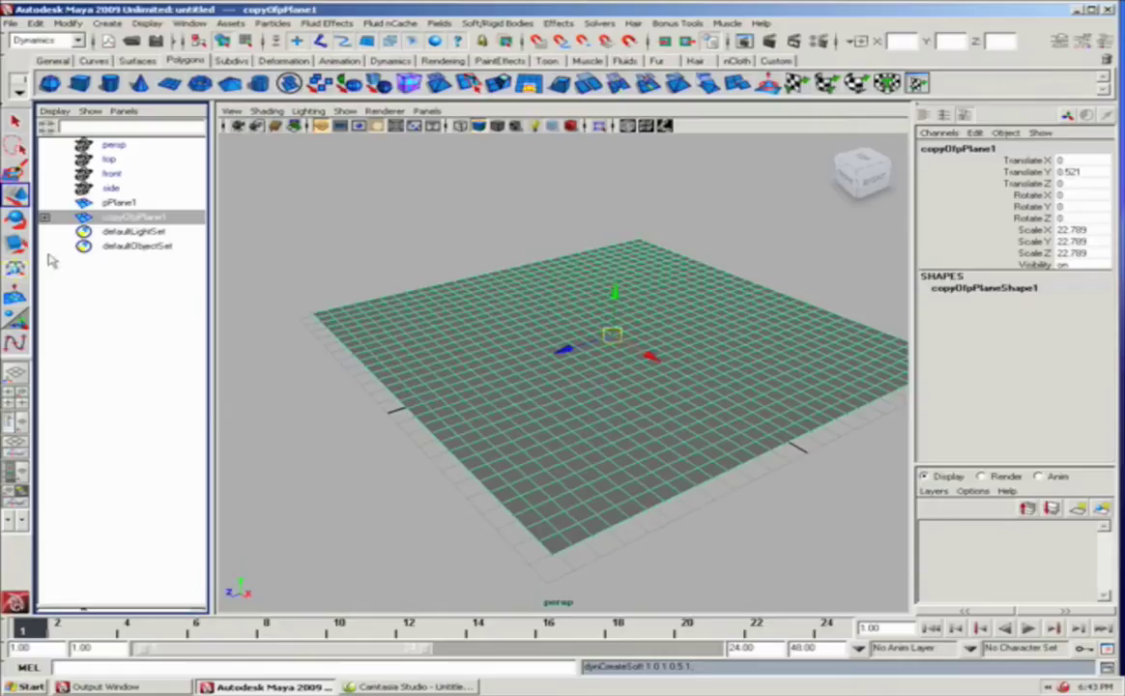
left_click(43, 218)
left_click(130, 234)
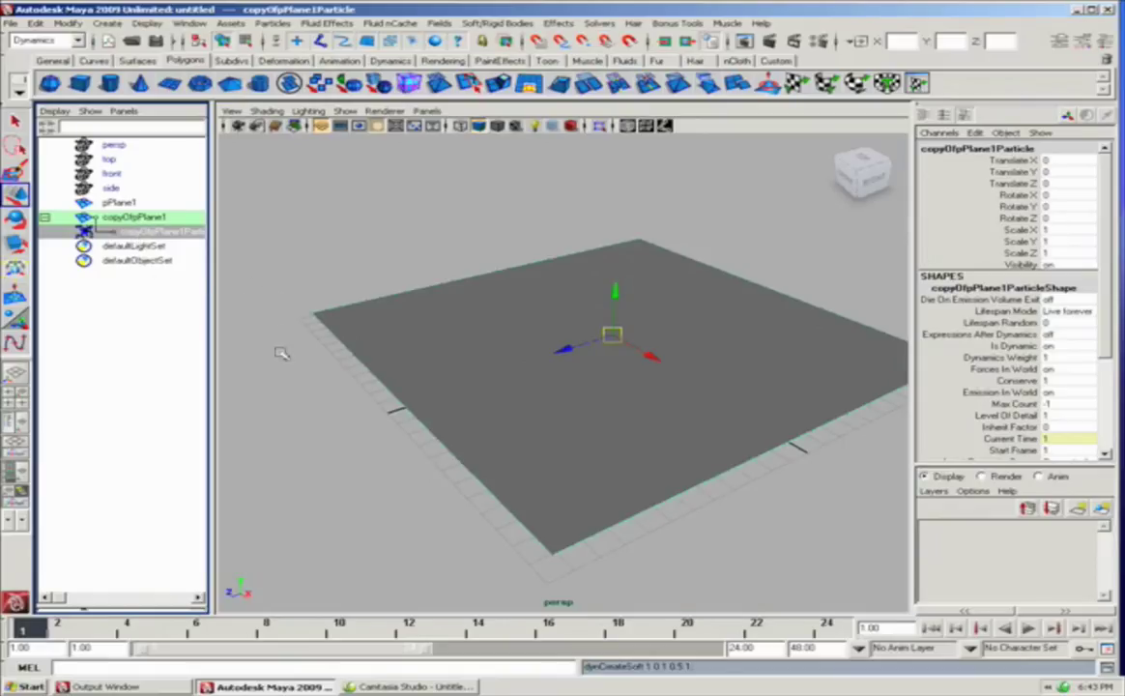
- Inspect the particles from a lower angle and select the soft copy of the plane, copyOfpPlane1
left_click_drag(280, 353, 276, 303, "alt")
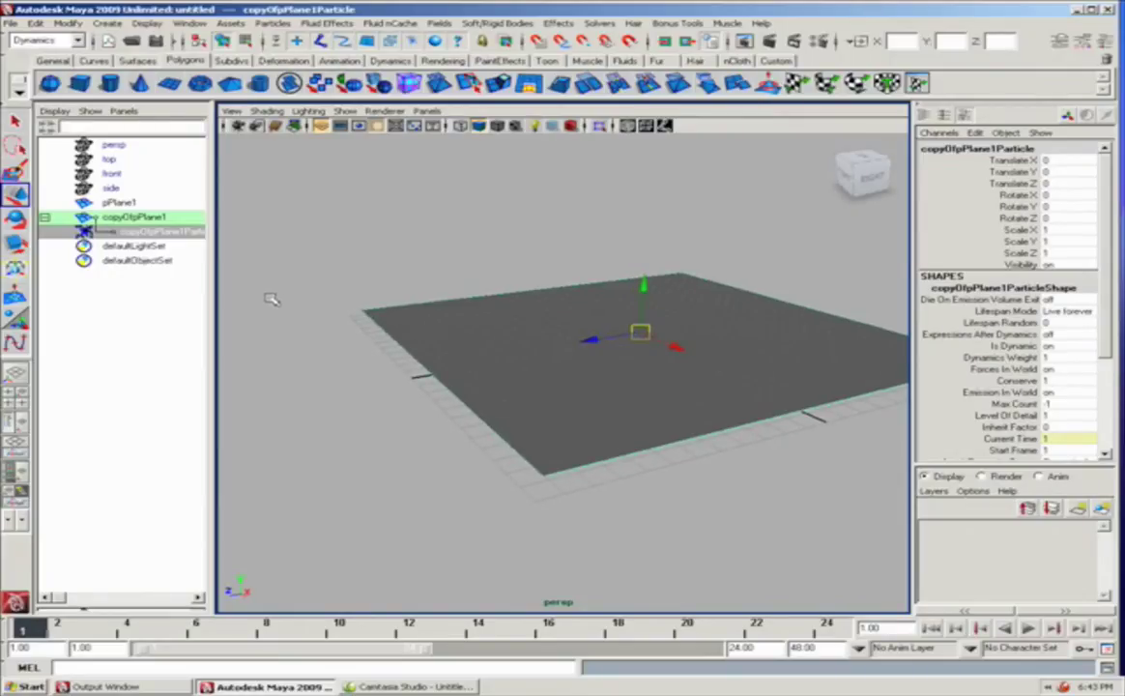
mouse_move(271, 299)
left_mouse_down("alt")
mouse_move(290, 296)
mouse_move(278, 287)
left_mouse_up("alt")
left_click(133, 216)
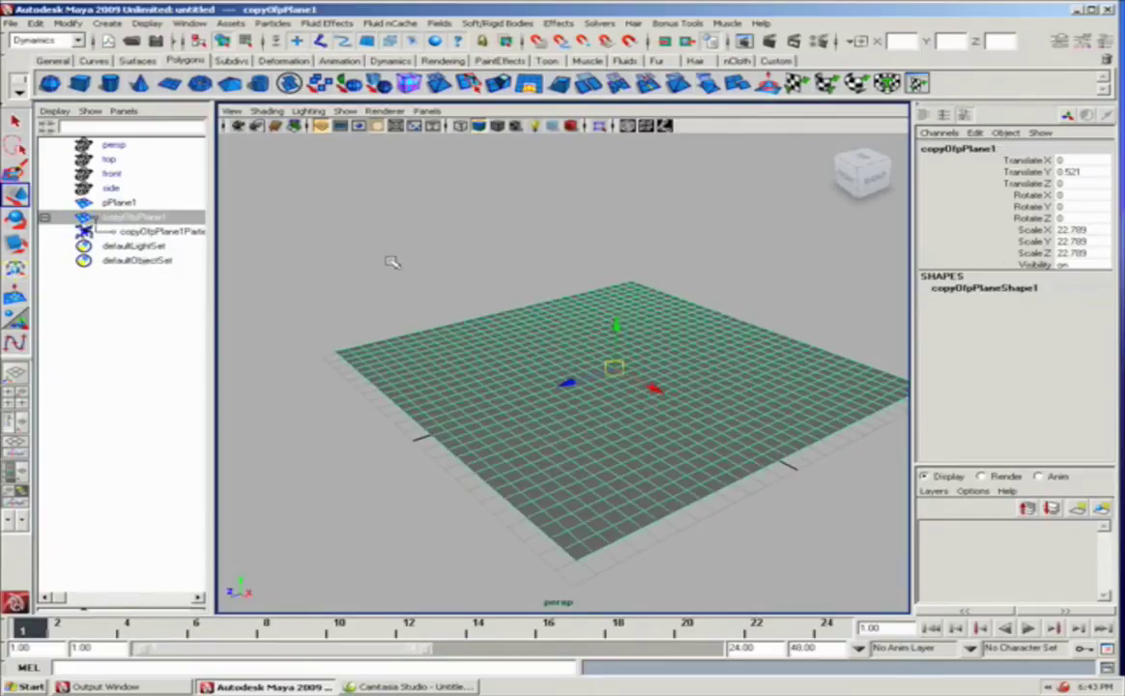
mouse_move(389, 259)
left_mouse_down("alt")
mouse_move(372, 281)
mouse_move(353, 228)
mouse_move(404, 259)
left_mouse_up("alt")
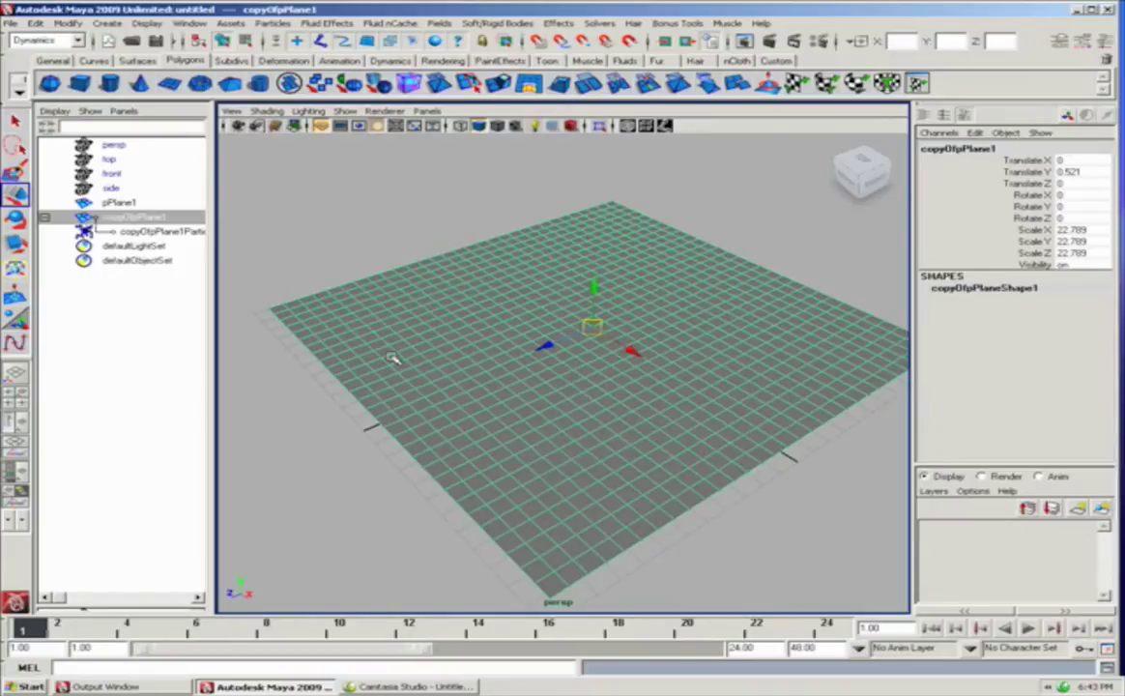
left_click_drag(391, 345, 366, 333, "alt")
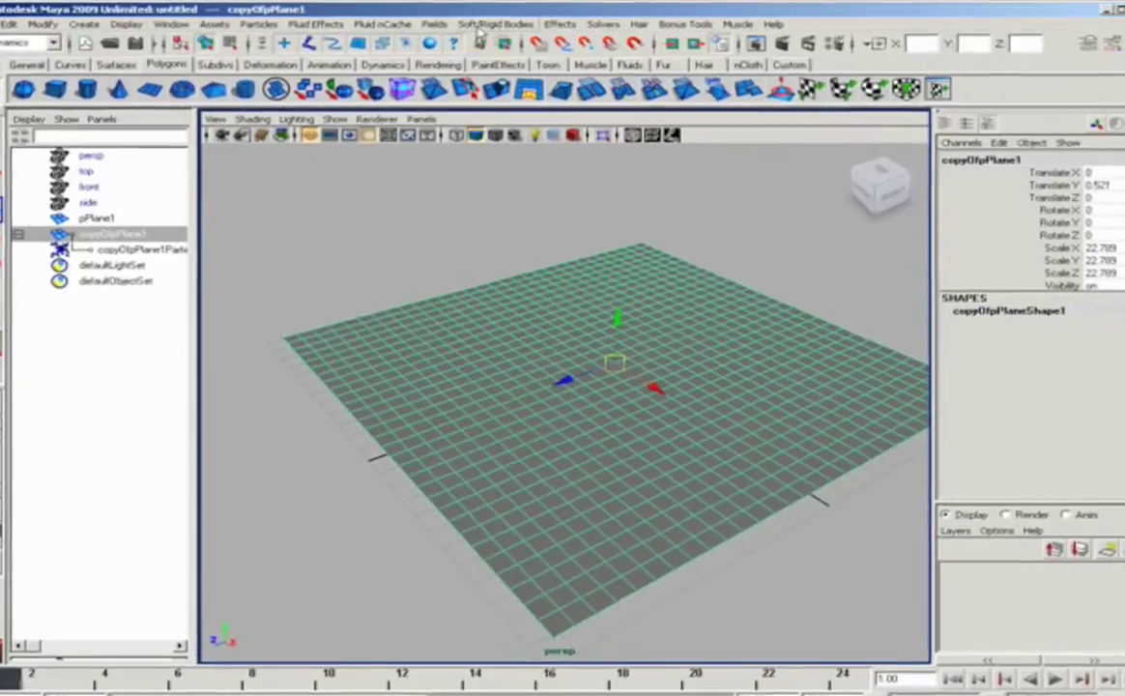
- Select the soft copy of the plane, copyOfpPlane1, and open the options for creating springs
left_click(483, 24)
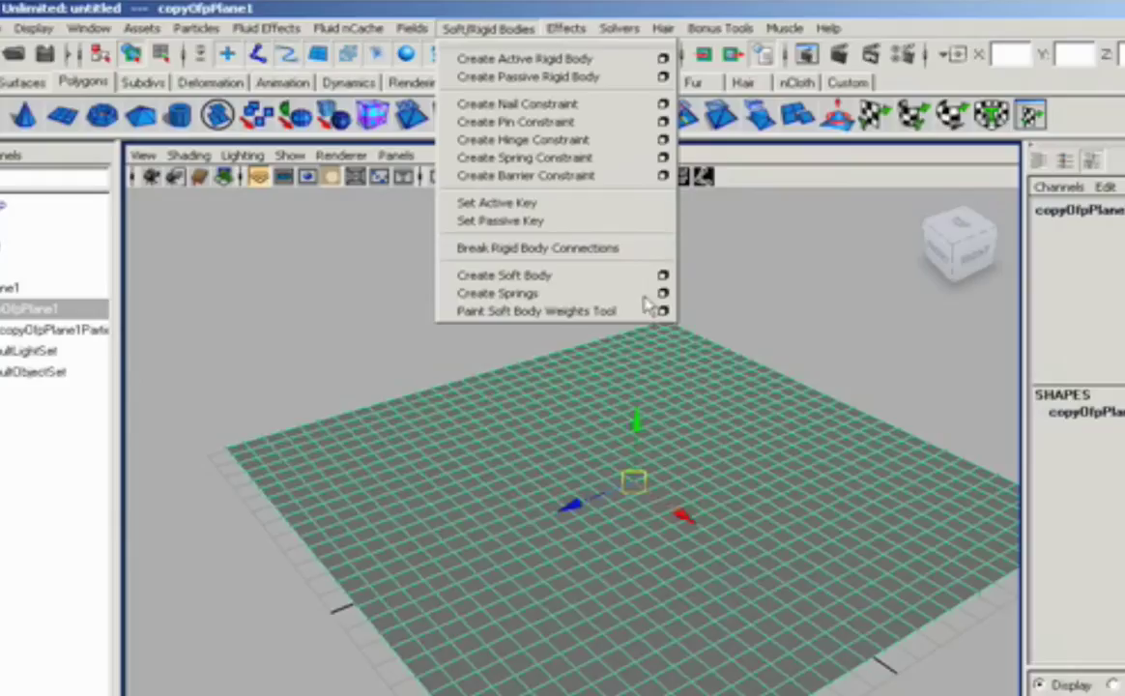
left_click(8, 280)
left_click(8, 284)
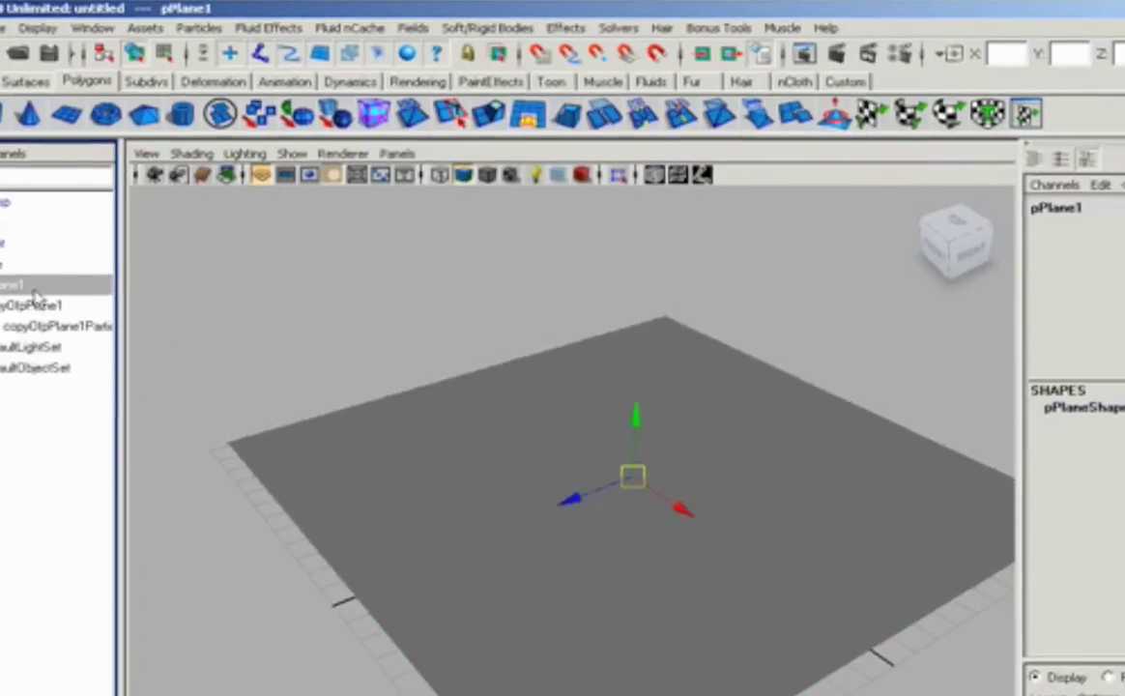
left_click_drag(196, 324, 279, 270, "alt")
left_click(145, 224)
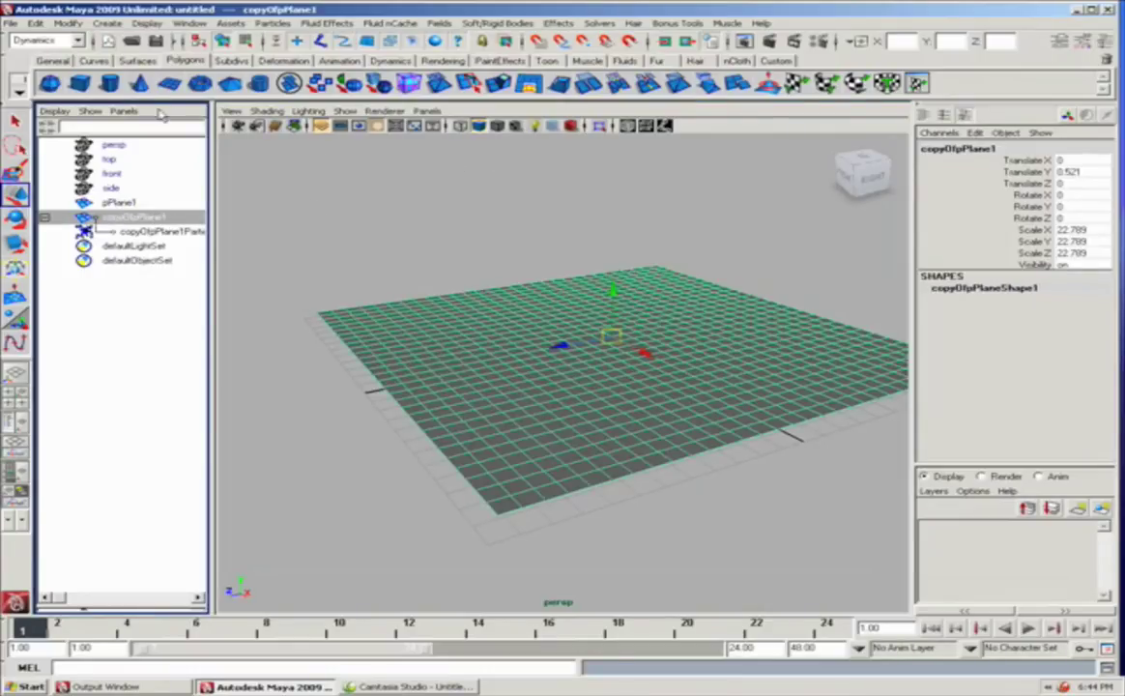
left_click(496, 23)
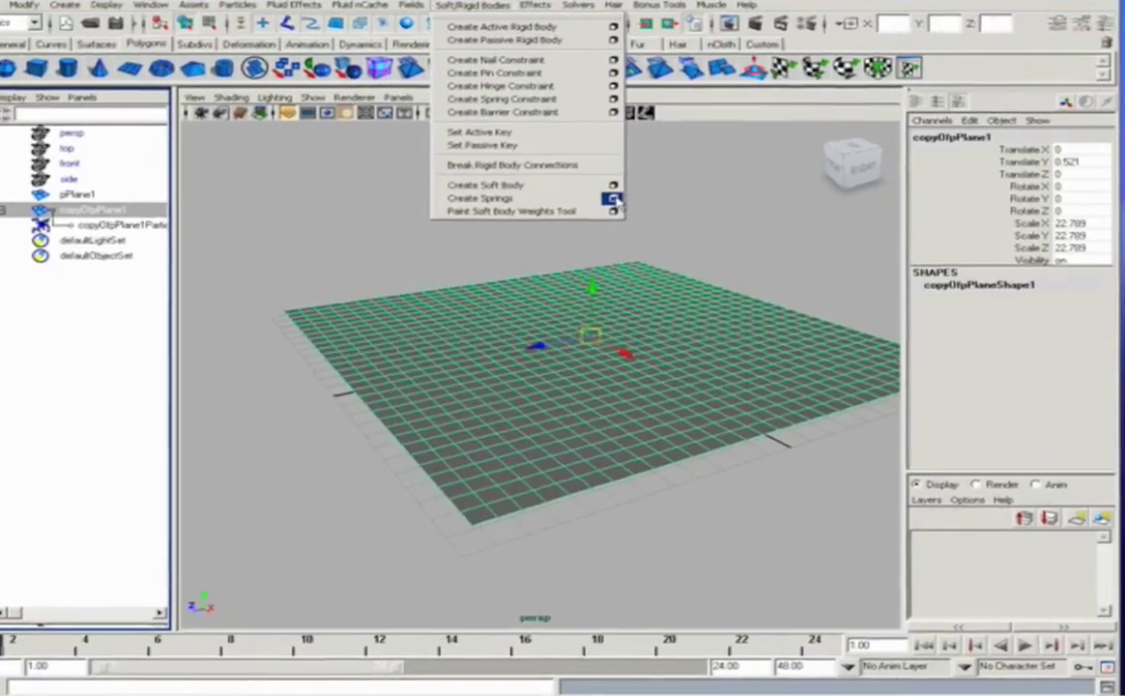
left_click(612, 199)
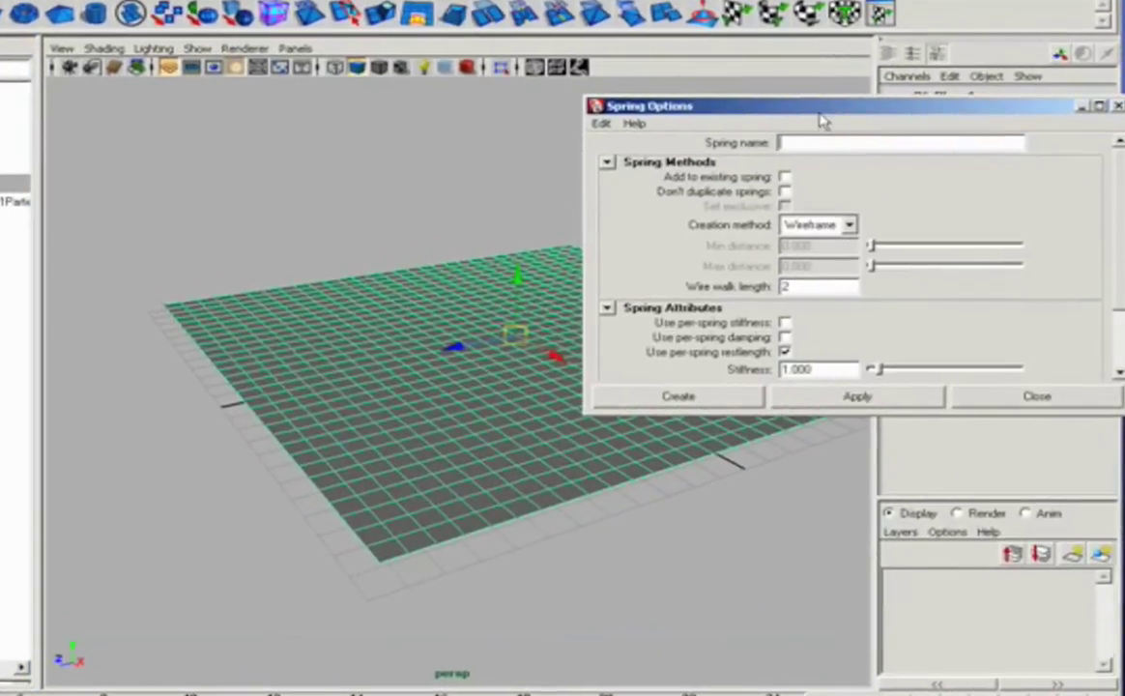
- Create springs on the soft plane with the Wireframe creation method and a wire walk length of 2
left_click_drag(822, 120, 707, 121)
left_click(737, 228)
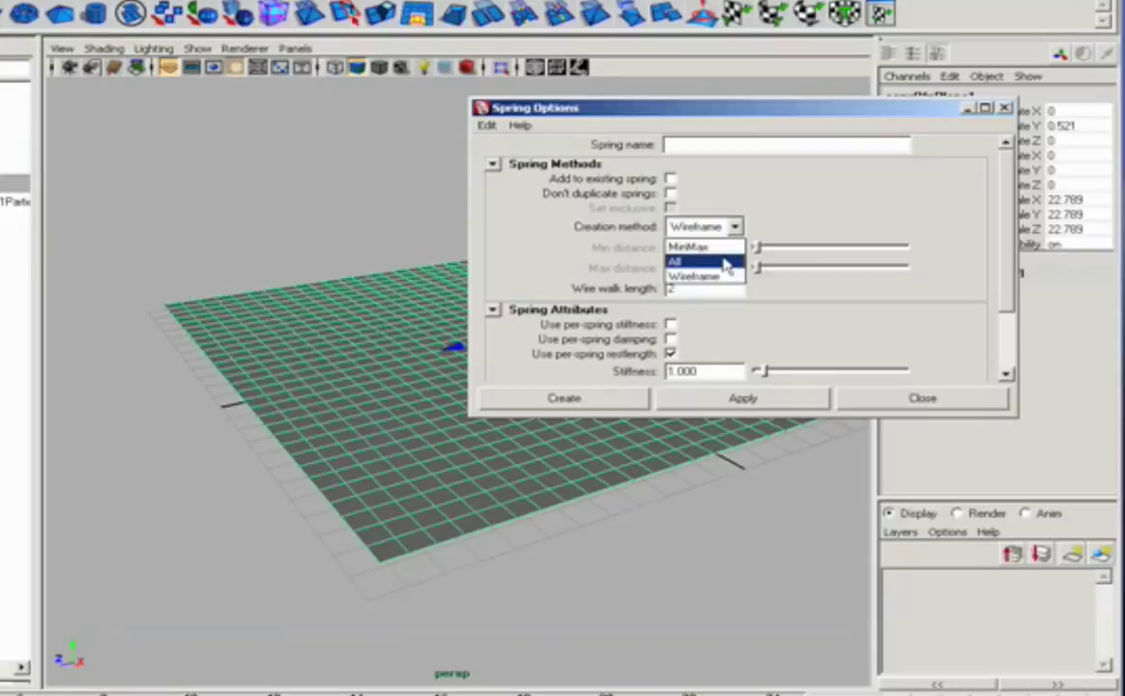
left_click(720, 246)
left_click(736, 228)
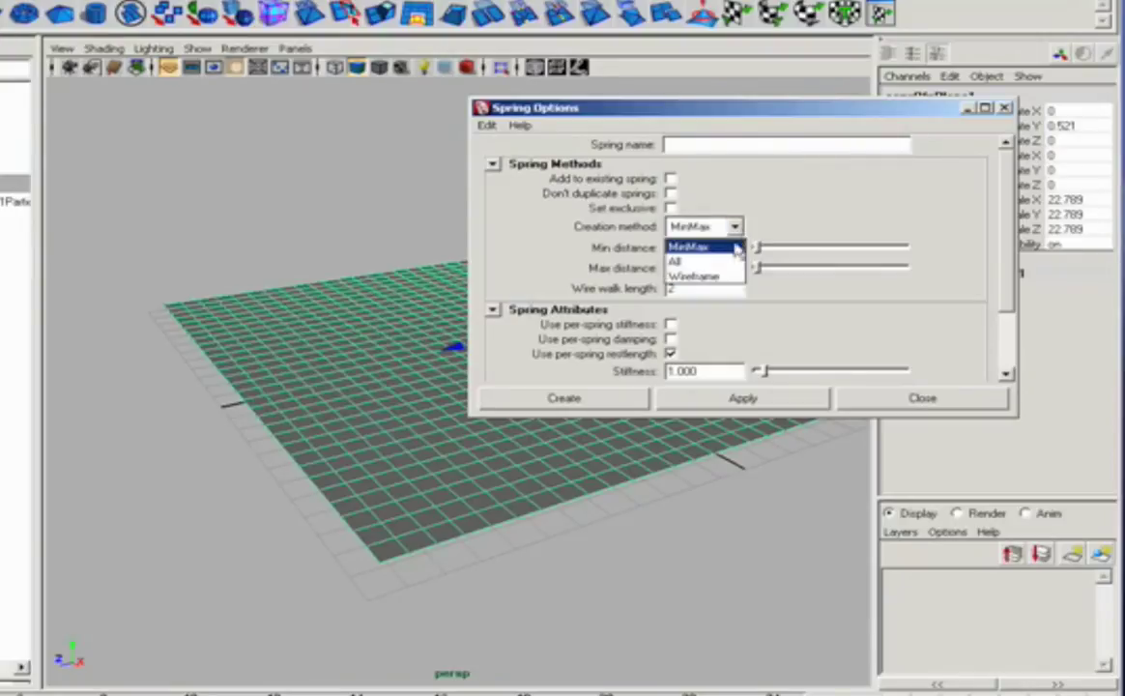
left_click(718, 279)
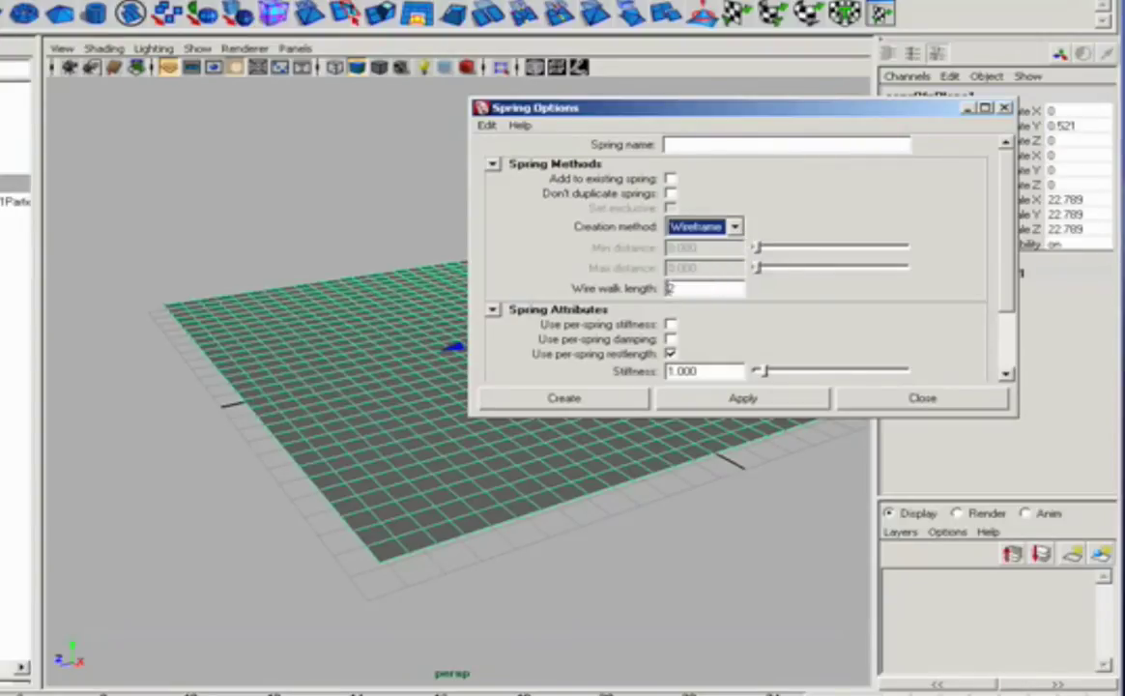
left_click(672, 288)
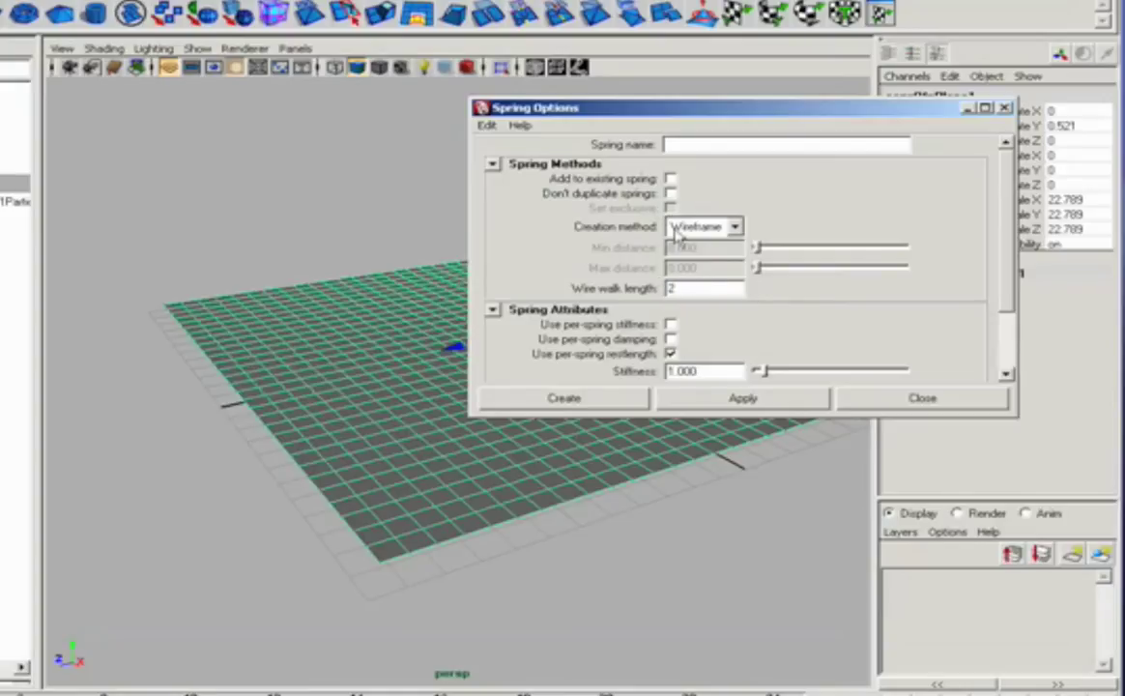
left_click_drag(748, 110, 836, 110)
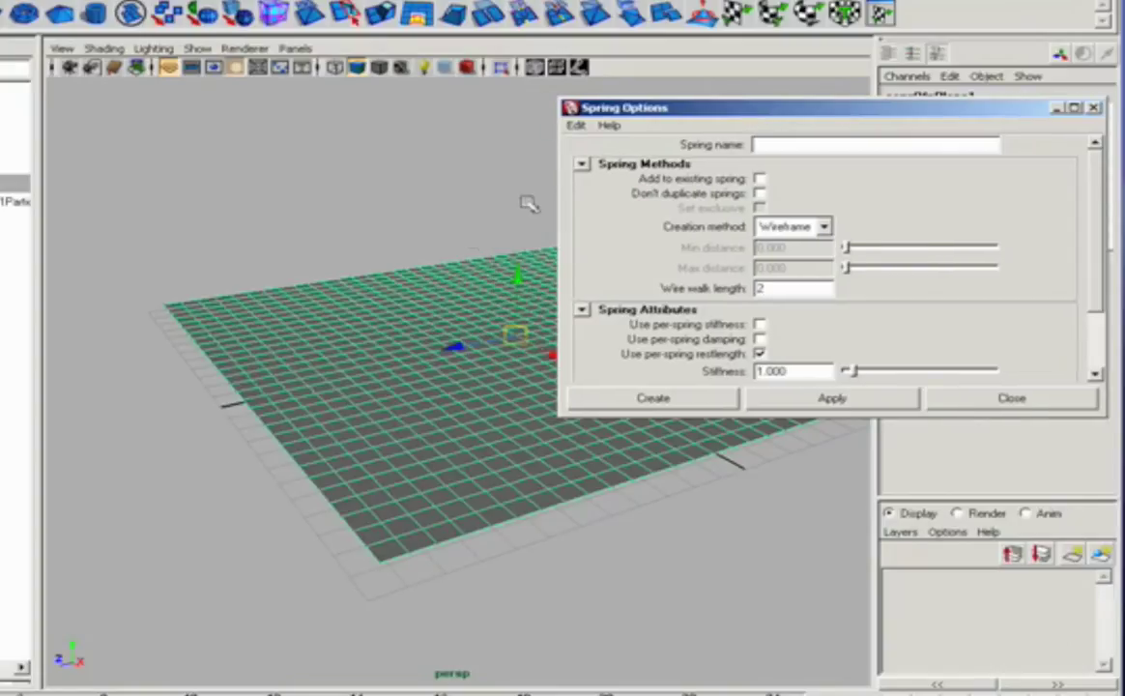
left_click_drag(323, 242, 513, 345, "alt")
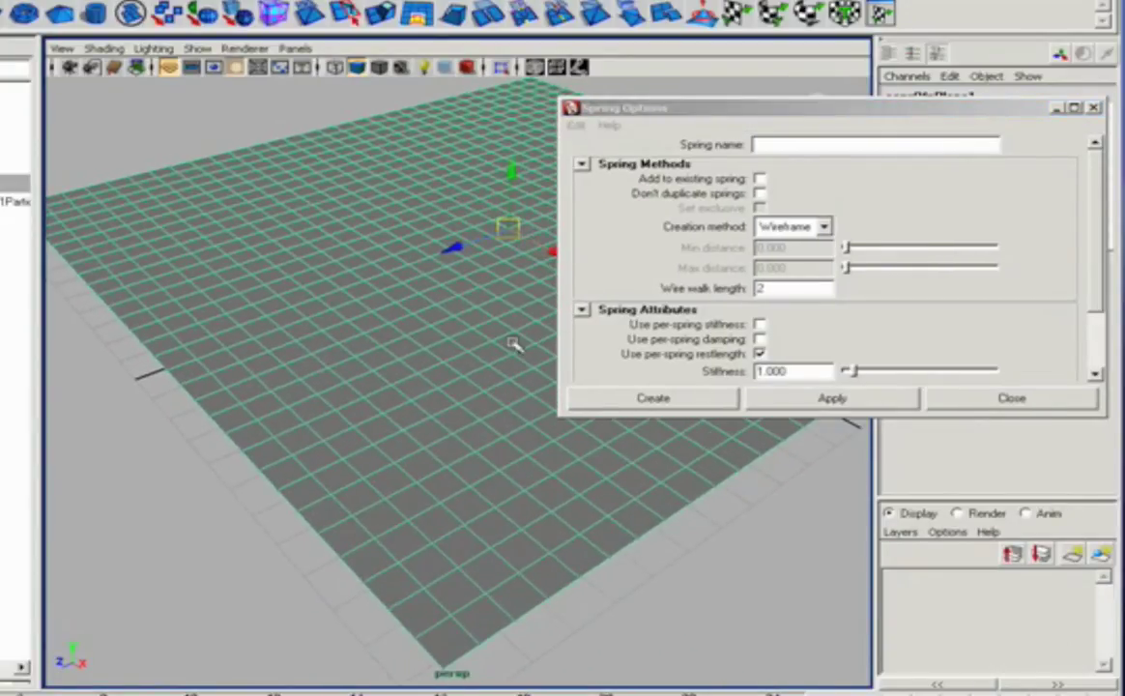
left_click(682, 400)
- Examine the spring network across the plane up close and from a distance
left_click_drag(673, 396, 464, 372, "alt")
right_click_drag(459, 356, 580, 332, "alt")
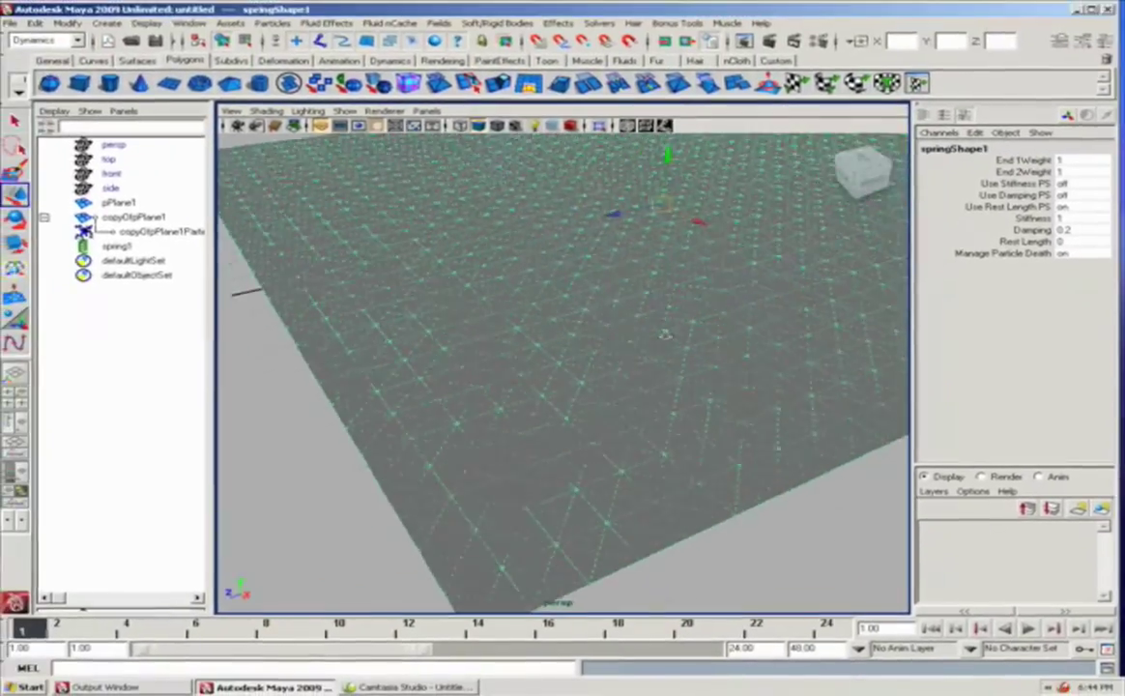
right_click_drag(665, 335, 689, 336, "alt")
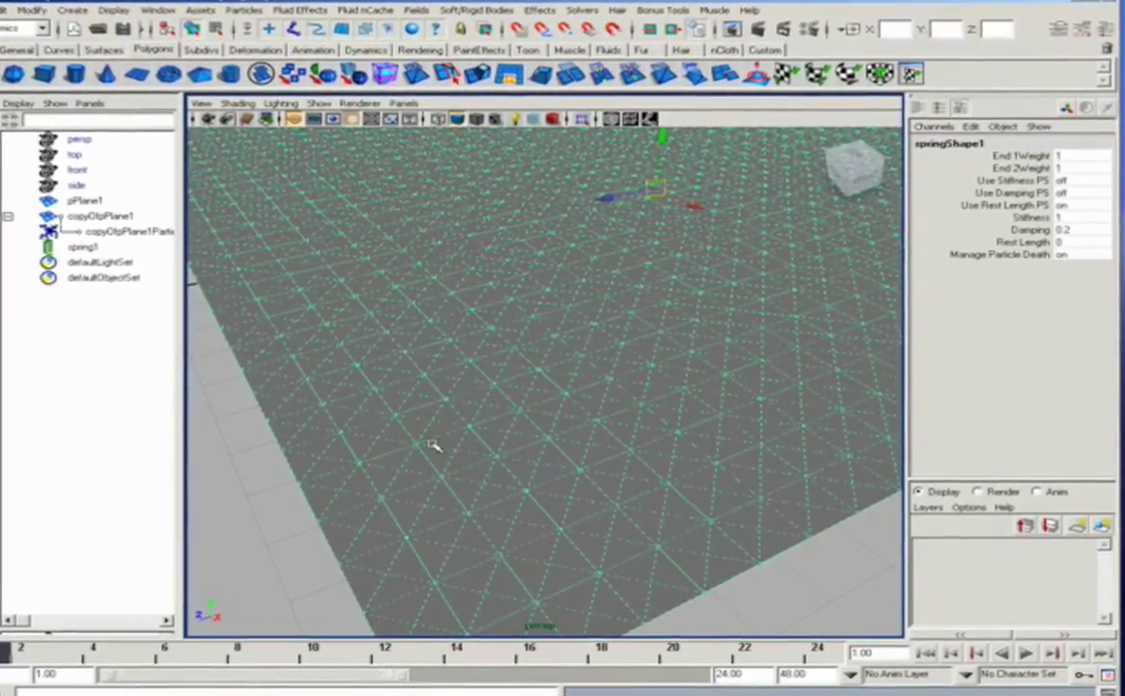
right_click_drag(545, 426, 361, 395, "alt")
left_click_drag(362, 395, 414, 470, "alt")
right_click_drag(413, 471, 295, 449, "alt")
left_click_drag(295, 449, 272, 374, "alt")
right_click_drag(237, 278, 288, 301, "alt")
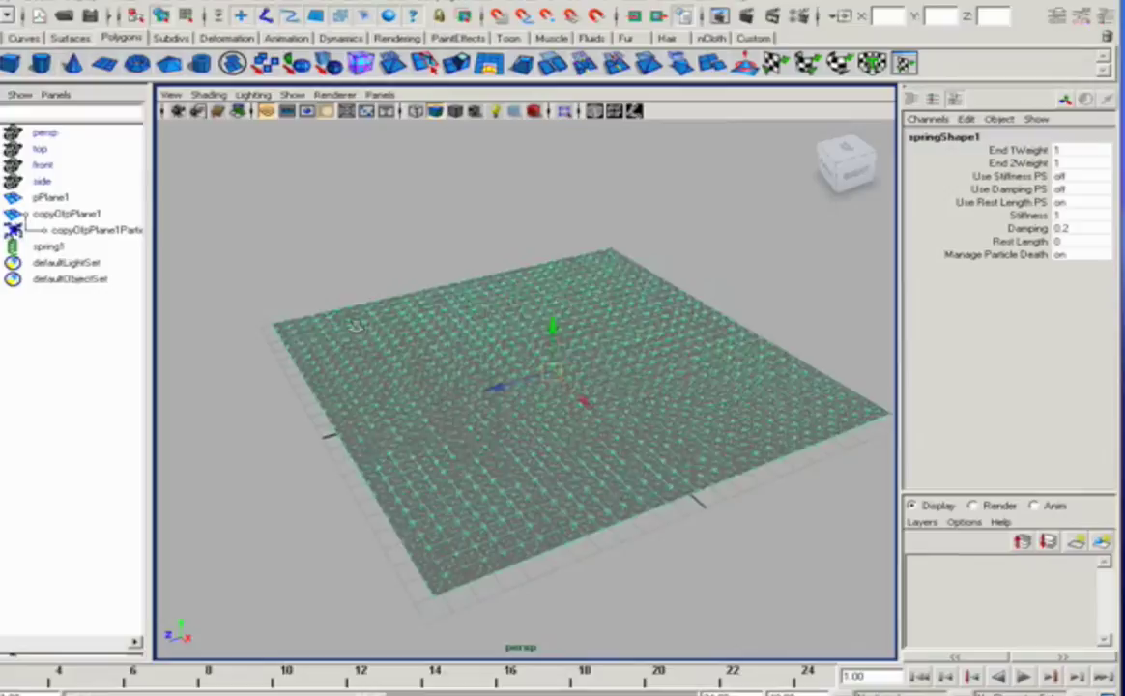
left_click_drag(288, 302, 298, 295, "alt")
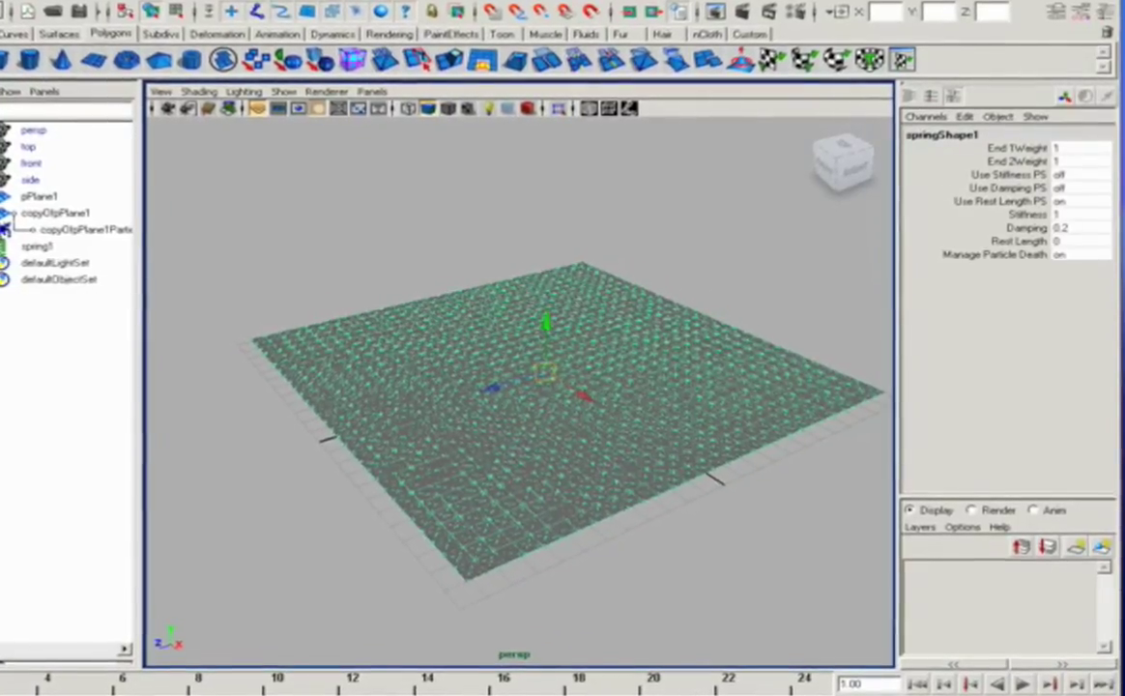
- Create a polygon sphere and raise it to about 11.4 units above the plane
left_click(2, 61)
left_click_drag(543, 321, 540, 87)
middle_click_drag(499, 191, 420, 256, "alt")
right_click_drag(420, 256, 503, 230, "alt")
left_click_drag(503, 230, 344, 228, "alt")
- Scale the sphere uniformly to about 1.83 and shift it slightly to about 0.5, 11.6, -0.7
key("r")
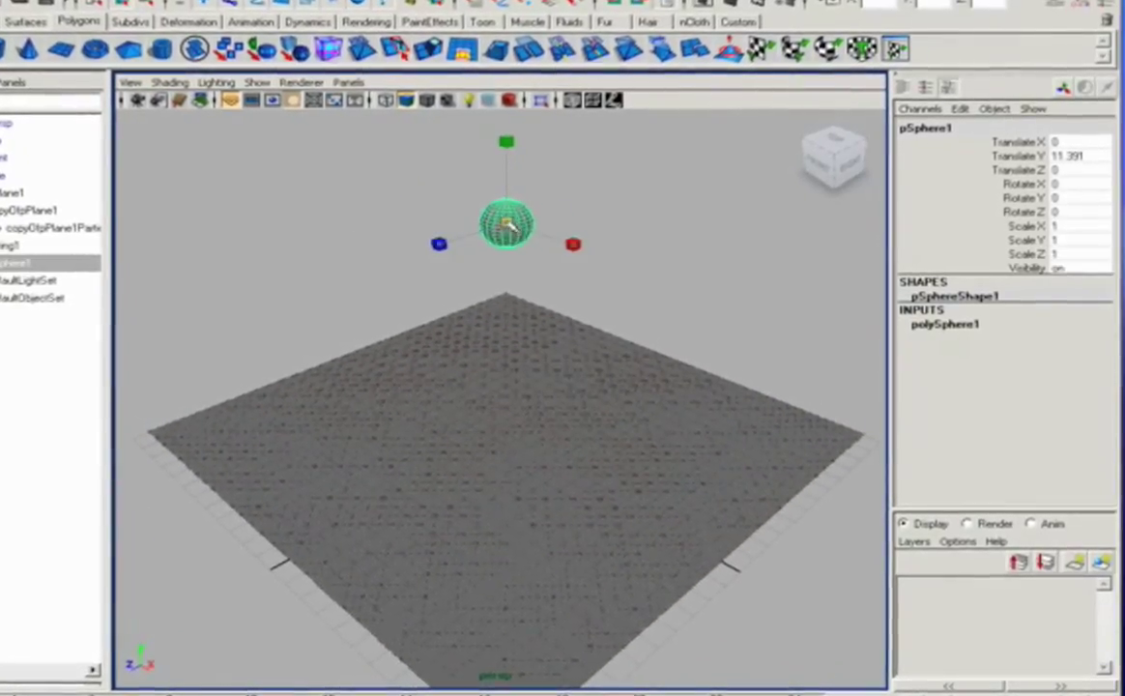
mouse_move(507, 224)
left_mouse_down()
mouse_move(543, 224)
mouse_move(514, 220)
mouse_move(526, 214)
left_mouse_up()
key("w")
left_click_drag(387, 211, 307, 211, "alt")
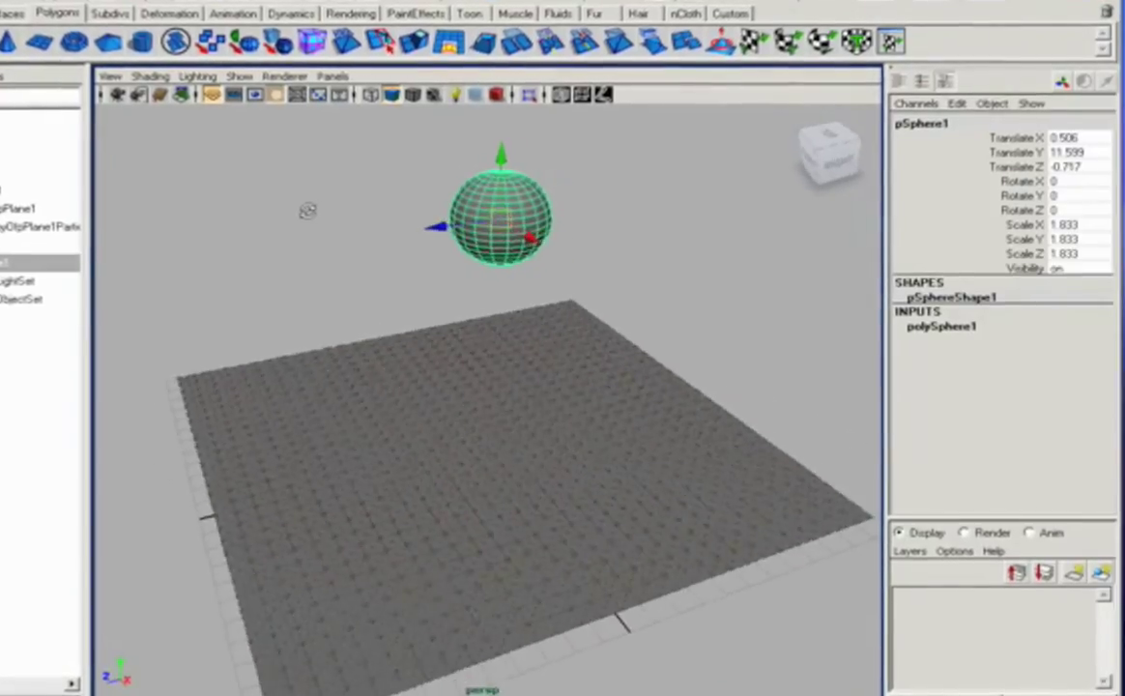
- Rotate the sphere freehand to about -7.2, 3.1 and -22.1 degrees in X, Y and Z
key("e")
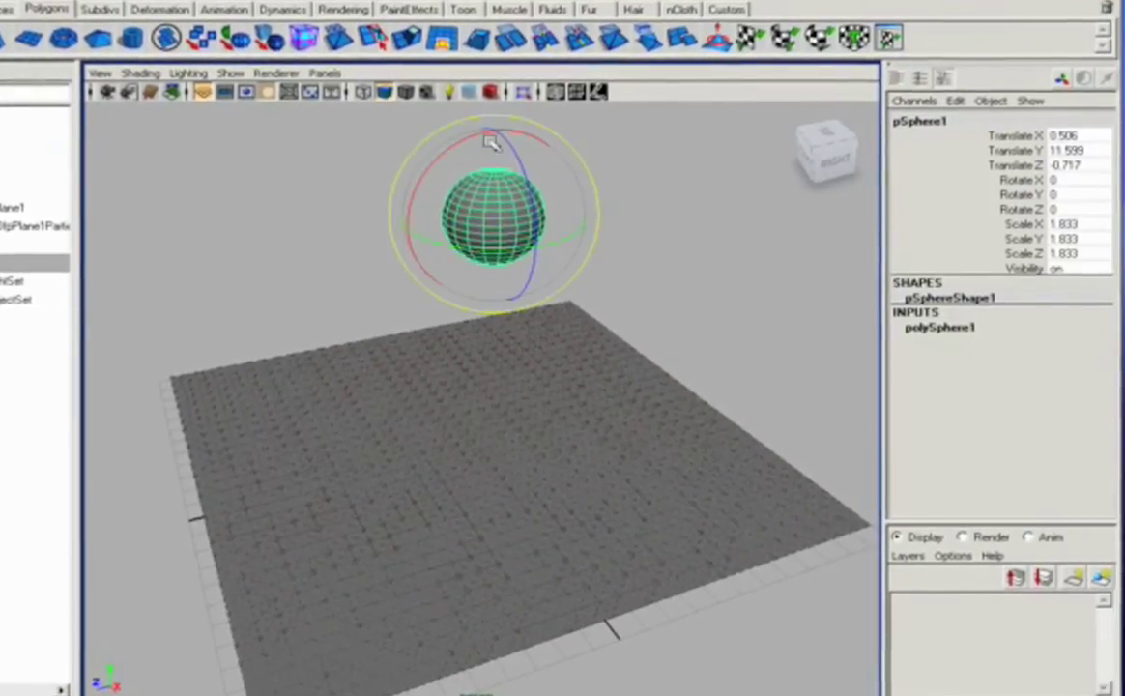
left_click_drag(491, 142, 510, 183)
middle_click_drag(518, 224, 559, 263, "alt")
left_click_drag(522, 248, 405, 243, "alt")
right_click_drag(470, 224, 703, 314, "alt")
middle_click_drag(625, 228, 618, 362, "alt")
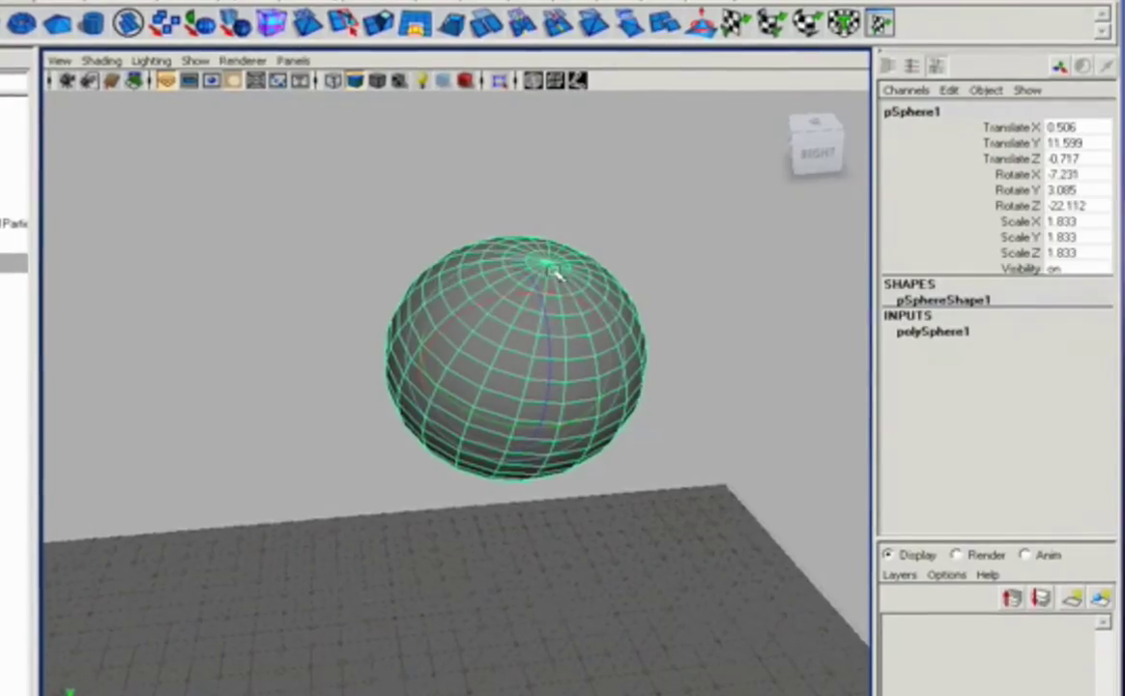
left_click(334, 298)
left_click(471, 344)
right_click_drag(394, 305, 267, 273, "alt")
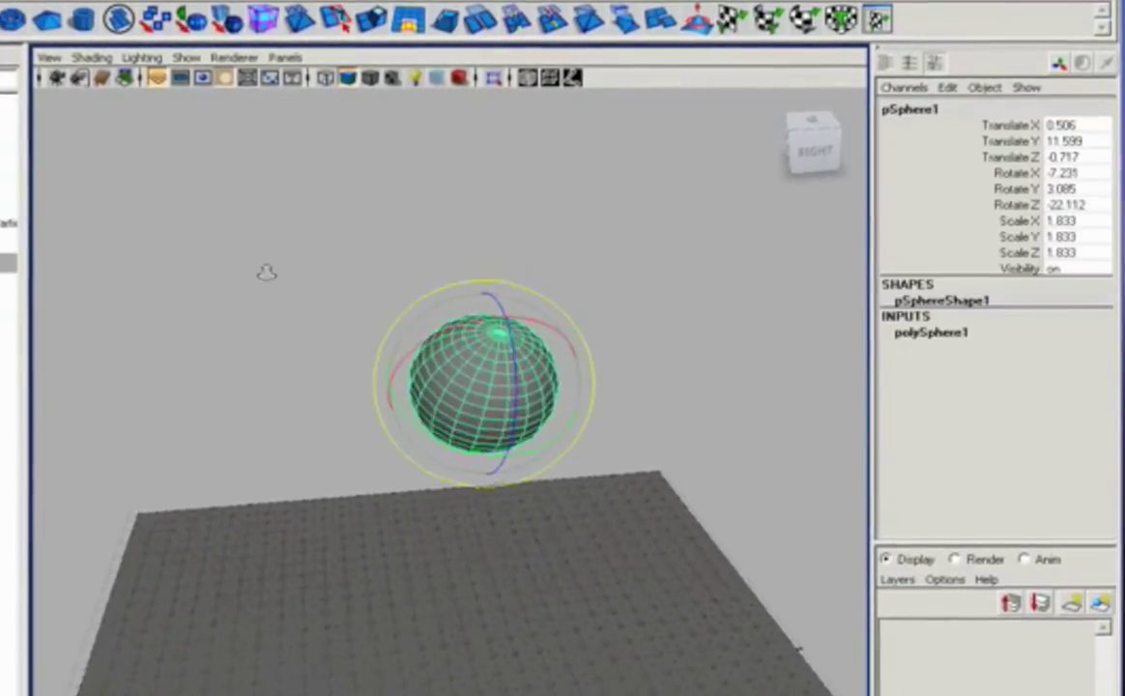
left_click_drag(266, 272, 348, 268, "alt")
key("w")
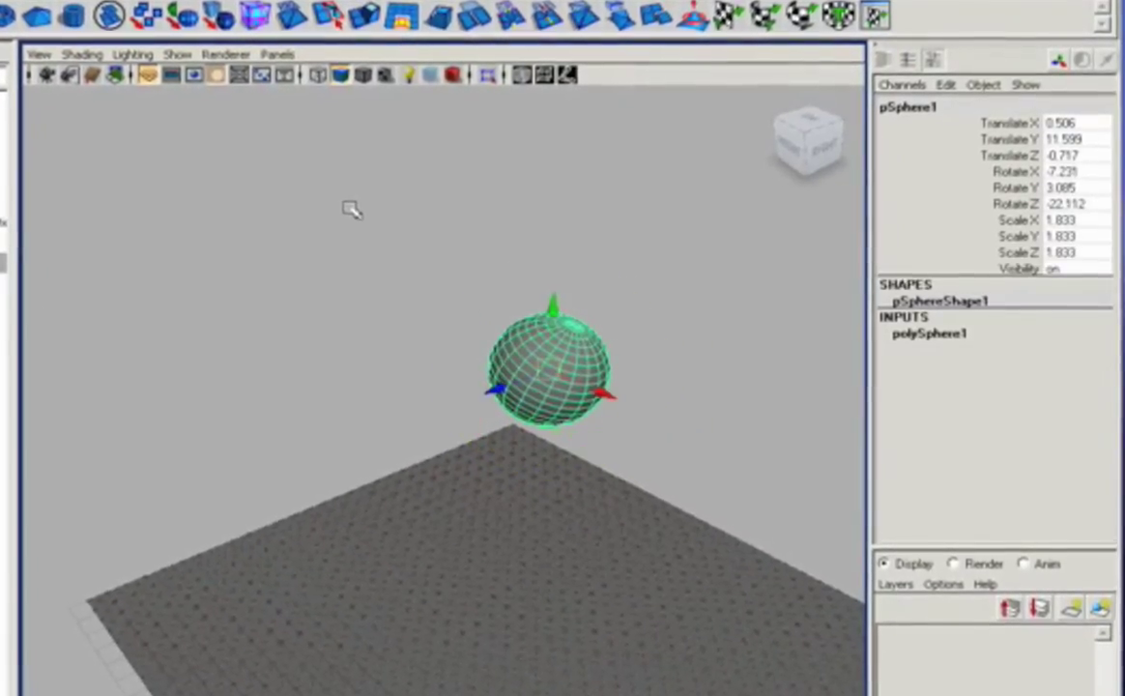
- Apply a gravity field to the sphere above the plane
middle_click_drag(402, 263, 354, 226, "alt")
right_click_drag(359, 290, 324, 301, "alt")
middle_click_drag(314, 372, 296, 305, "alt")
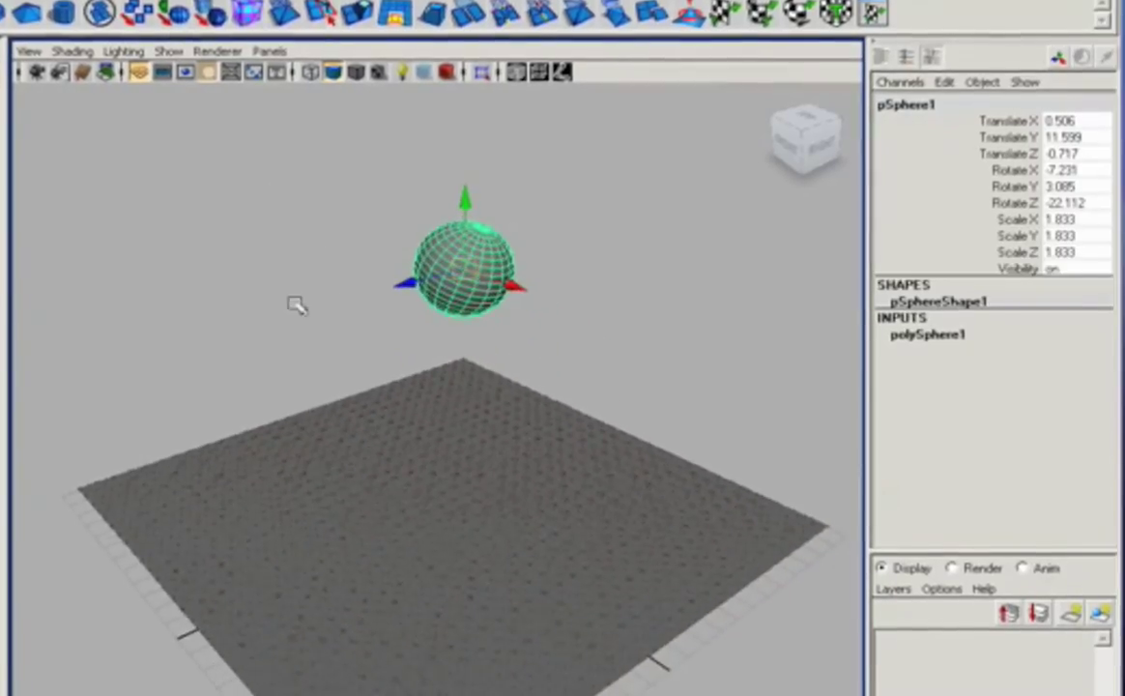
left_click_drag(297, 304, 287, 306, "alt")
middle_click_drag(406, 300, 379, 251, "alt")
right_click_drag(379, 252, 400, 261, "alt")
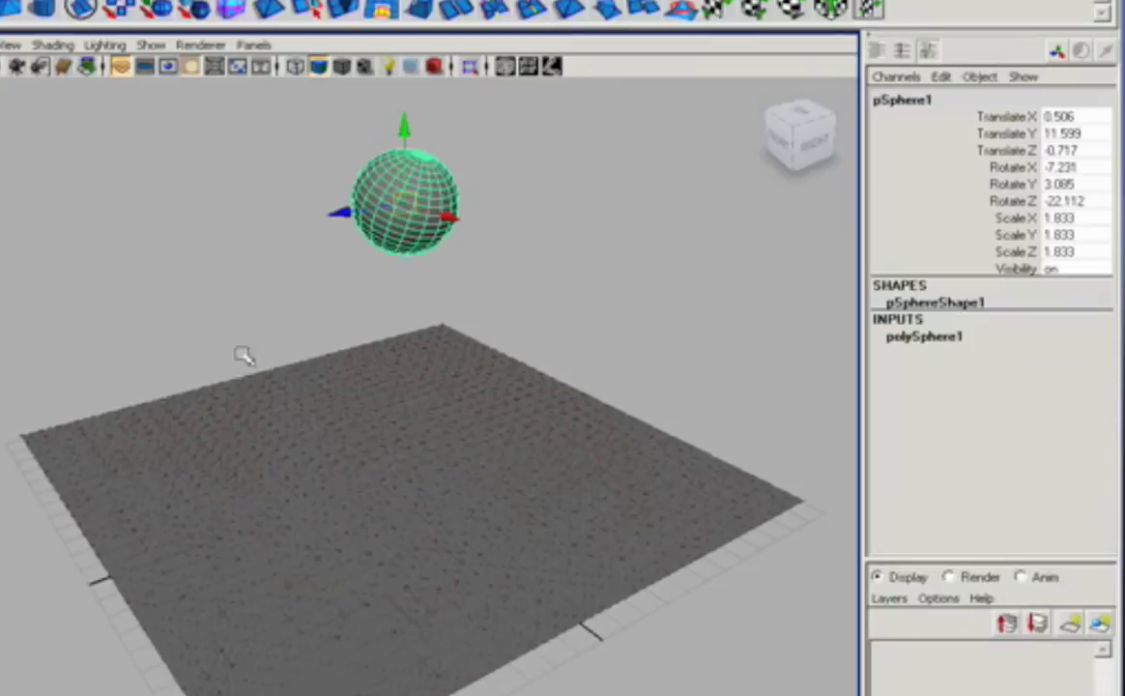
mouse_move(259, 344)
left_mouse_down("alt")
mouse_move(340, 362)
mouse_move(268, 326)
left_mouse_up("alt")
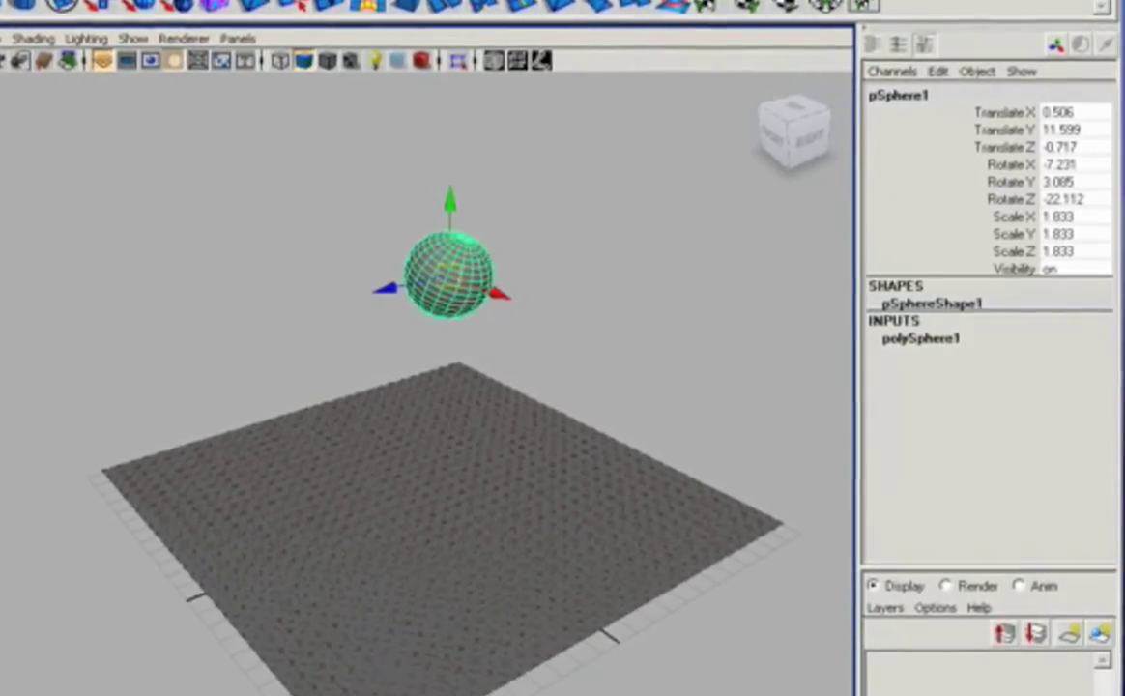
left_click(247, 1)
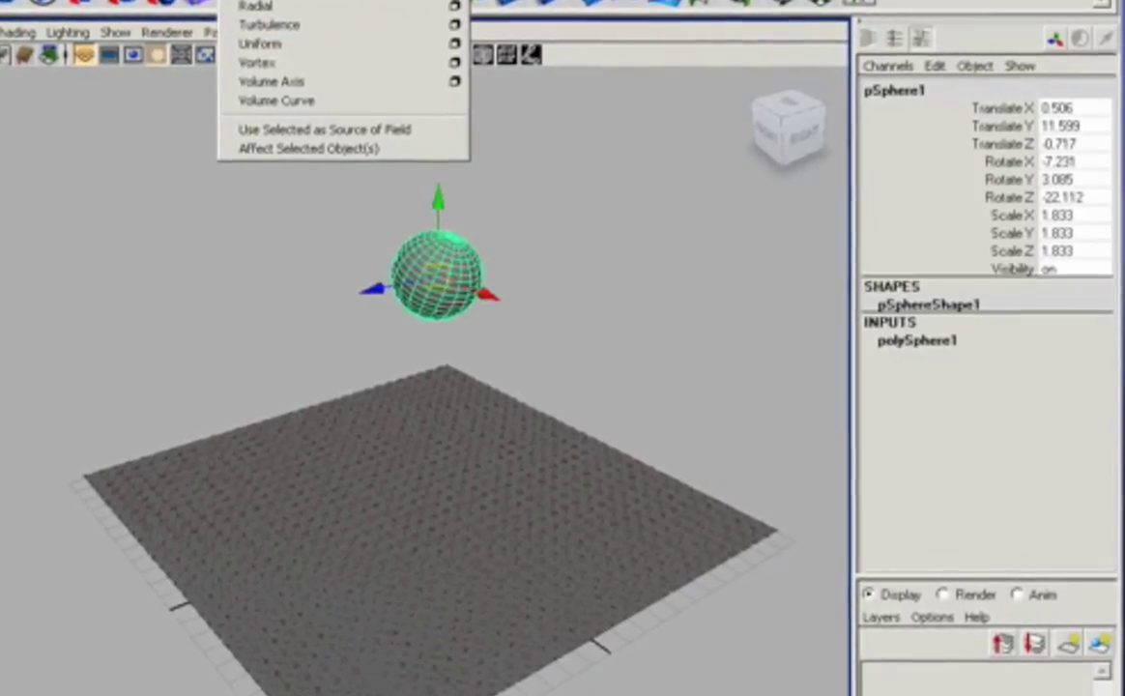
left_click(259, 0)
left_click_drag(243, 268, 84, 174, "alt")
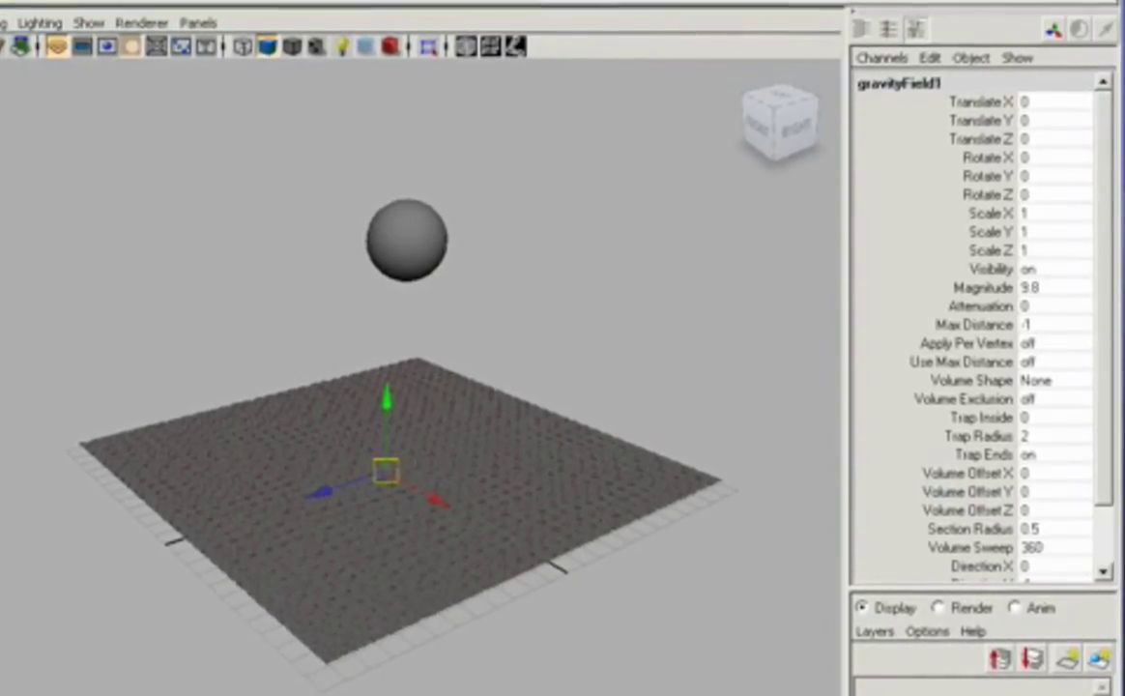
- Select the soft plane's particles together with the sphere and make them collide
left_click(406, 240)
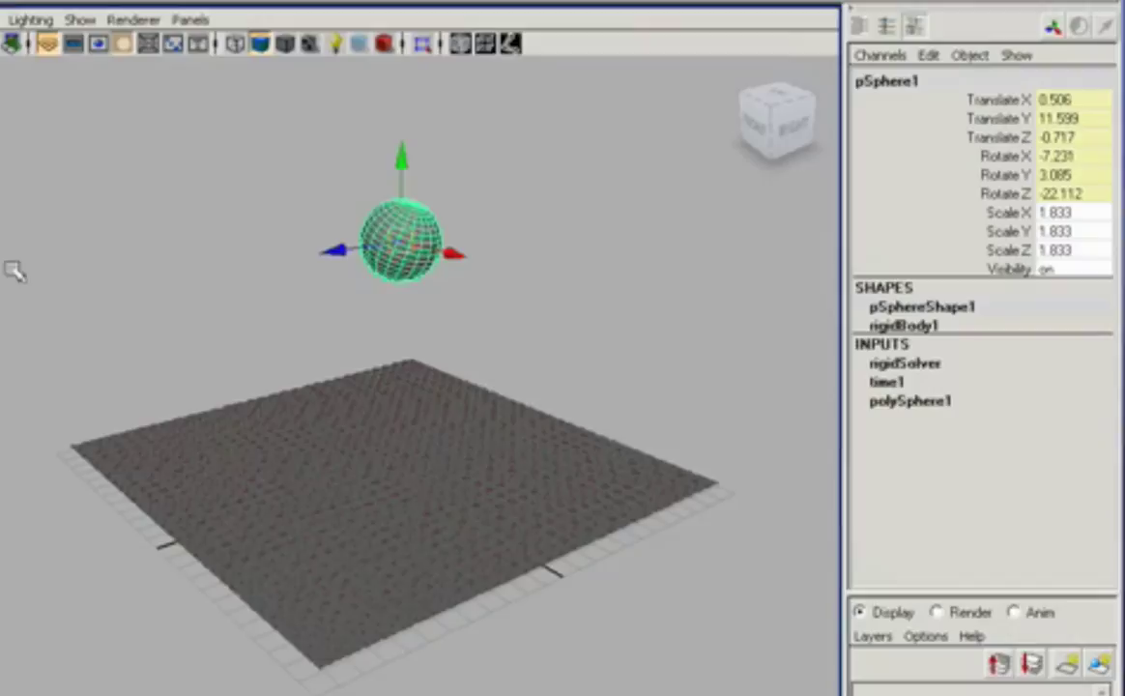
left_click_drag(62, 247, 73, 263, "alt")
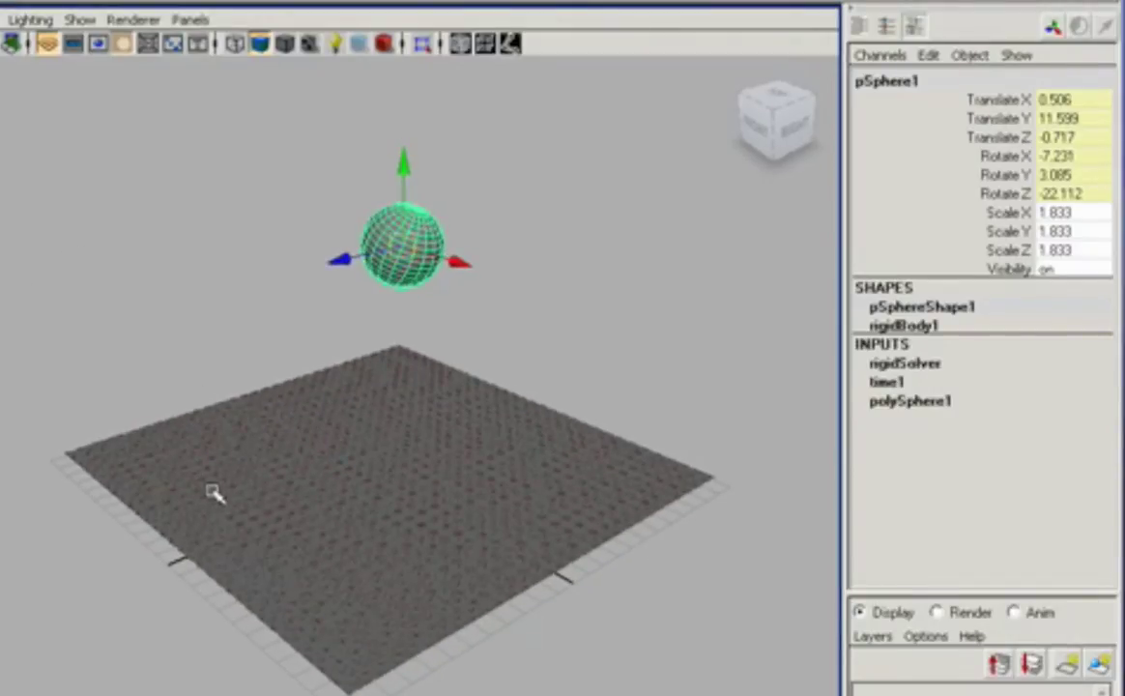
right_click_drag(213, 493, 435, 304, "alt")
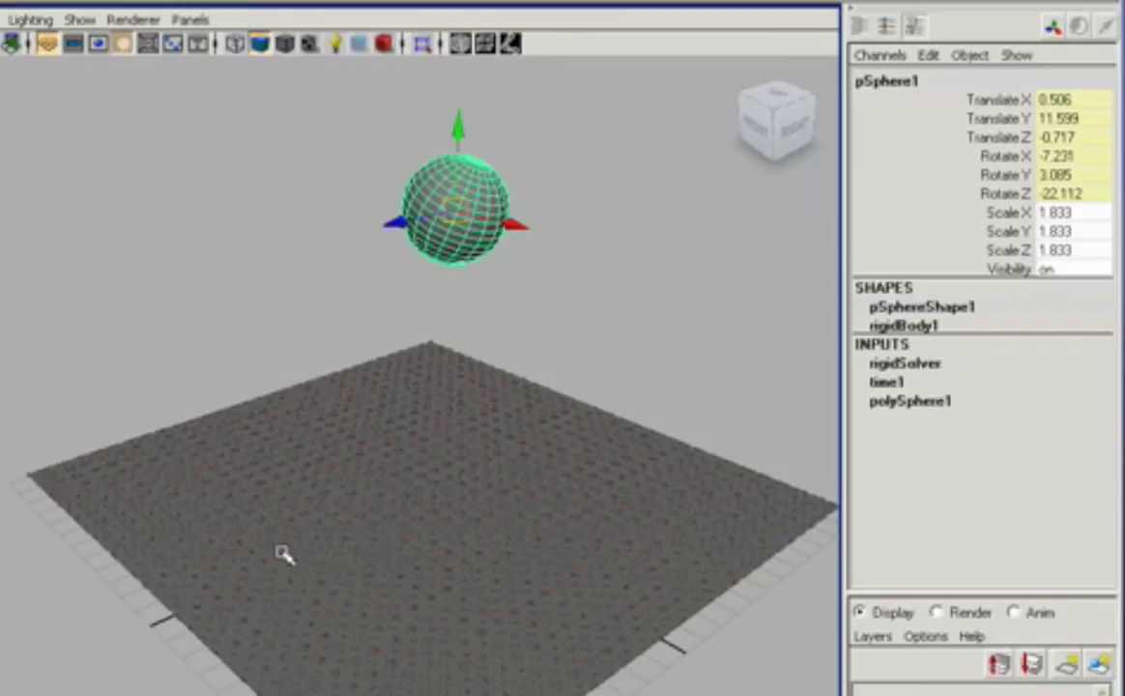
middle_click_drag(168, 328, 157, 275, "alt")
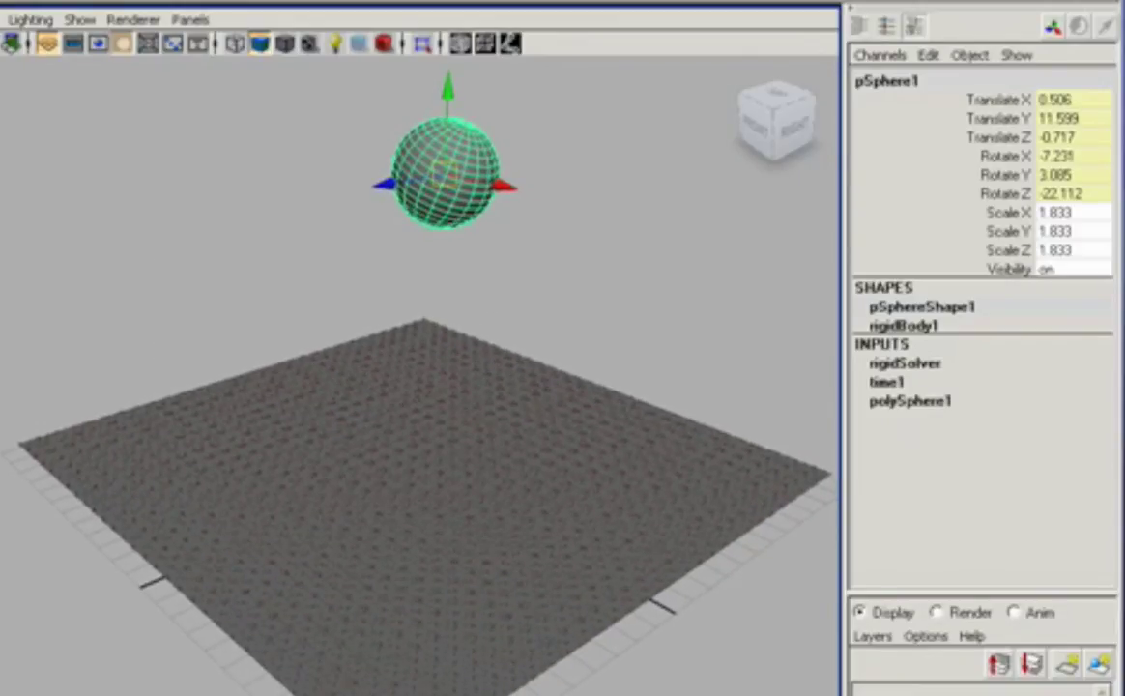
left_click(412, 459)
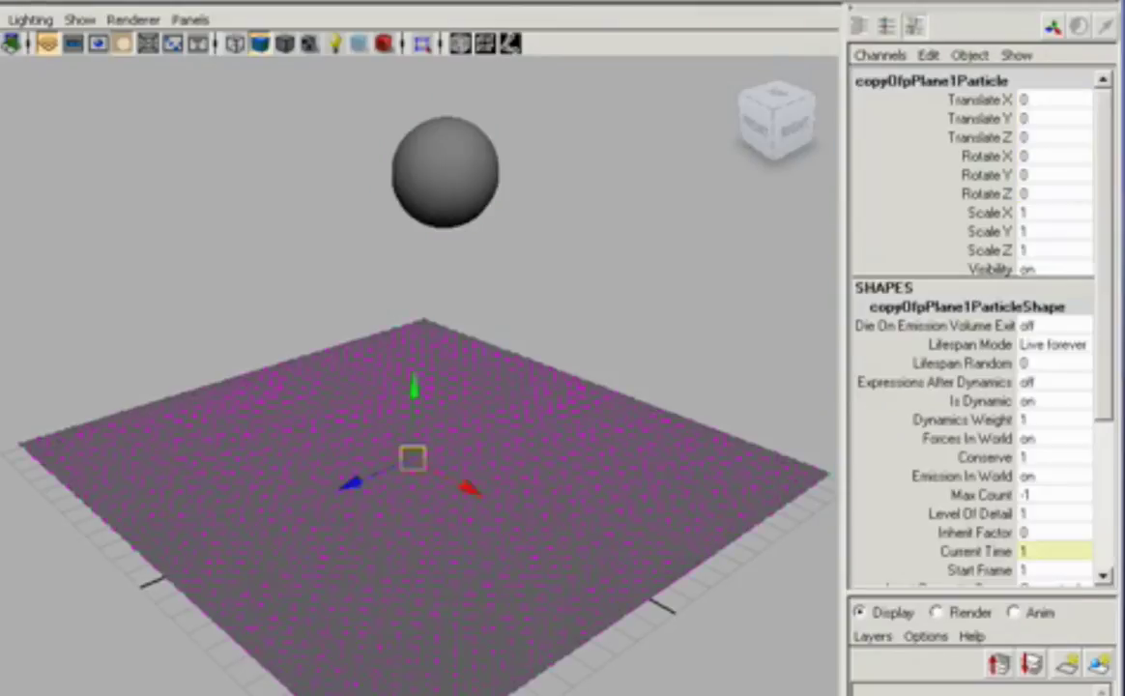
left_click(445, 173, "shift")
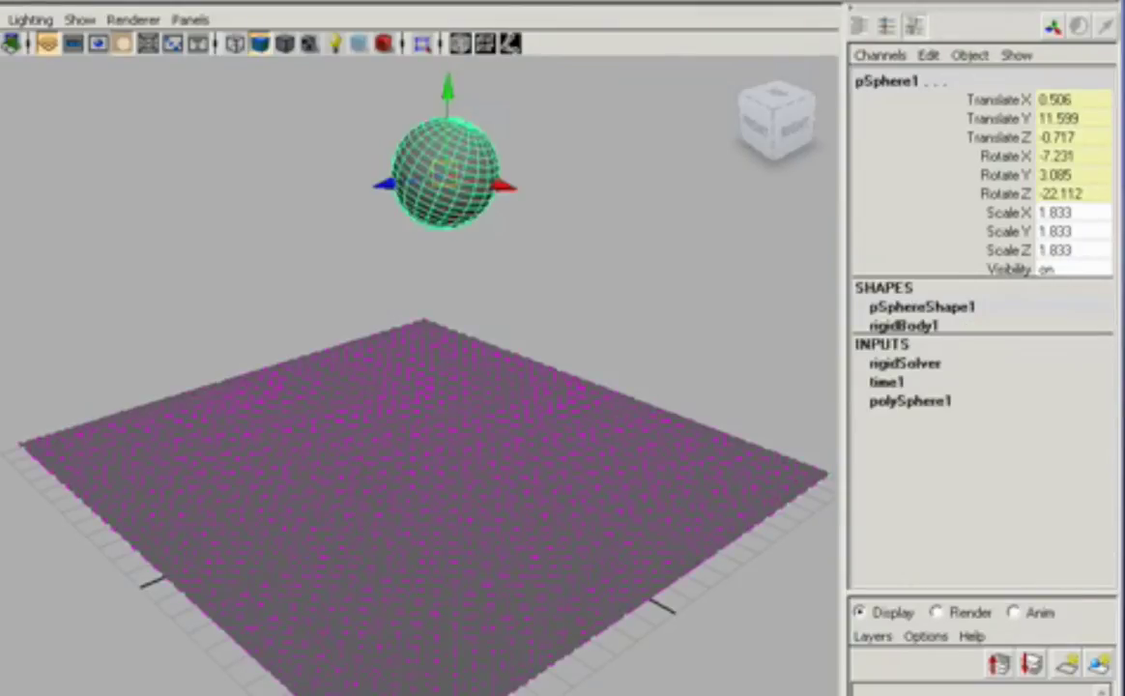
left_click(2, 2)
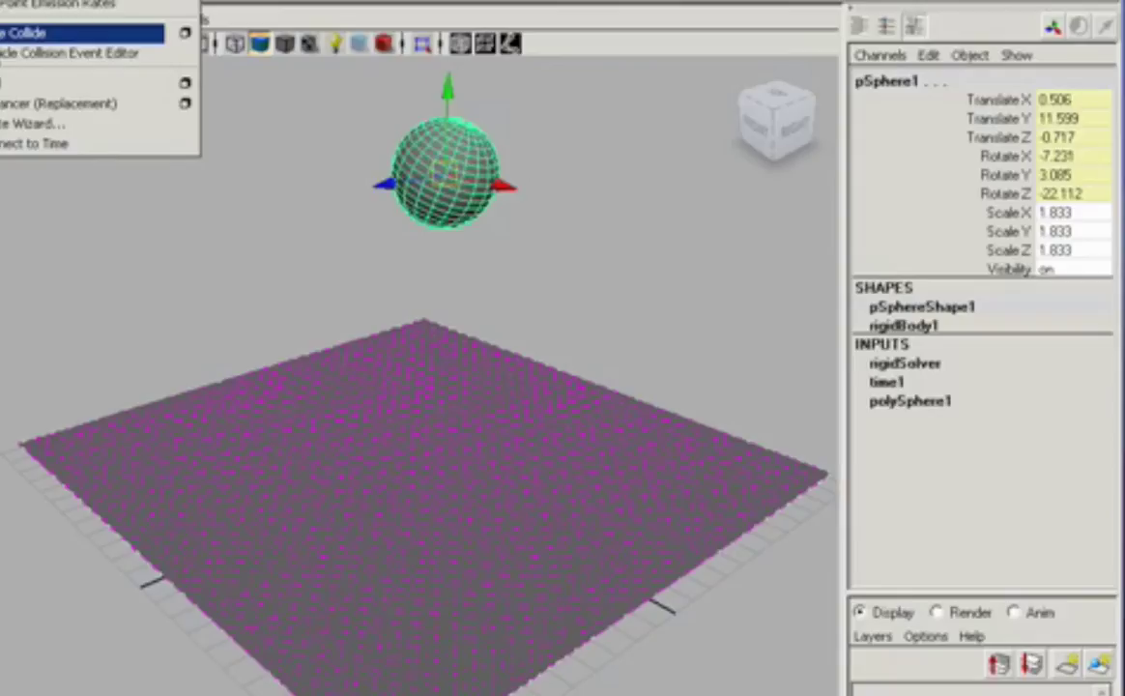
left_click(10, 32)
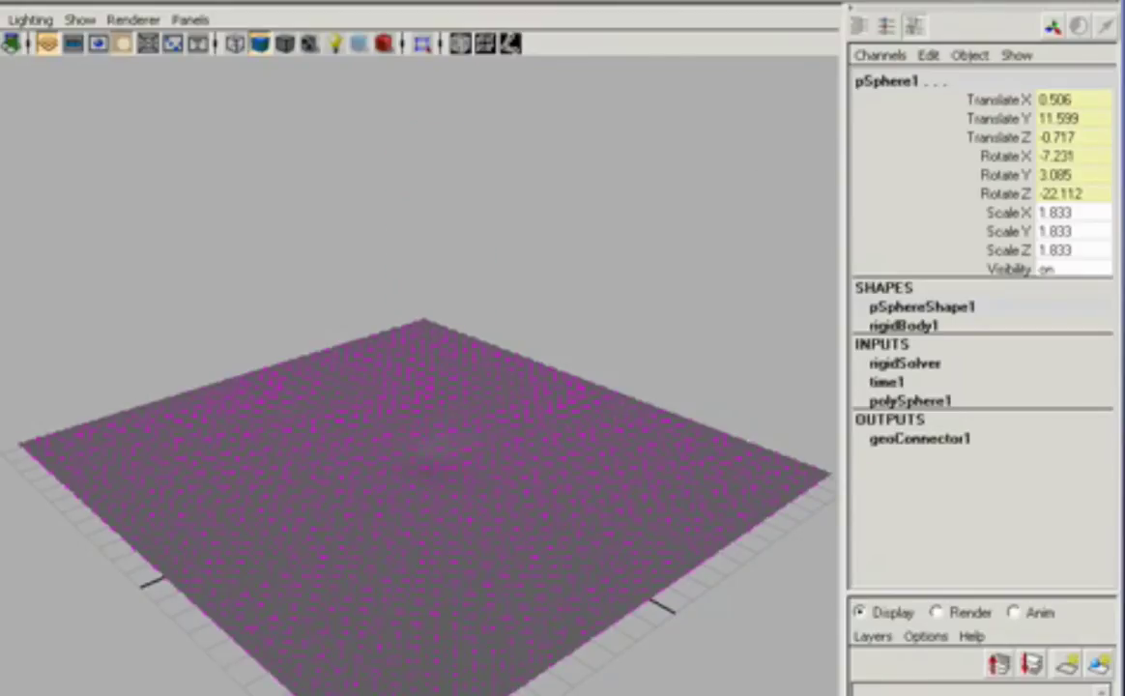
- View the whole soft plane from farther away while the simulation plays
left_click_drag(504, 652, 515, 595, "alt")
right_click_drag(565, 640, 309, 582, "alt")
left_click_drag(309, 583, 310, 655, "alt")
middle_click_drag(418, 647, 384, 628, "alt")
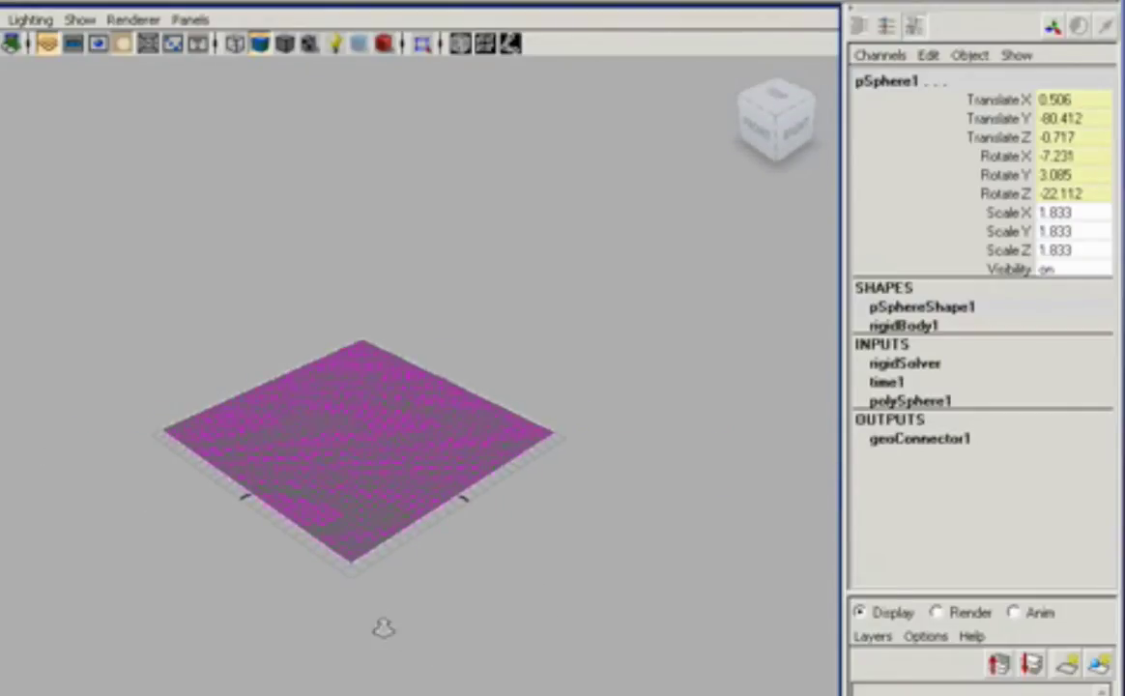
- Rewind the simulation to its start and get a closer view of the sphere above the soft plane
right_click_drag(383, 628, 390, 607, "alt")
middle_click_drag(390, 608, 418, 593, "alt")
key("alt+shift+v")
right_click_drag(418, 593, 526, 602, "alt")
middle_click_drag(526, 602, 439, 502, "alt")
right_click_drag(440, 502, 512, 541, "alt")
middle_click_drag(472, 353, 550, 382, "alt")
- Turn on Particle Collision in the sphere's rigid body attributes
left_click(550, 226)
left_click(354, 237)
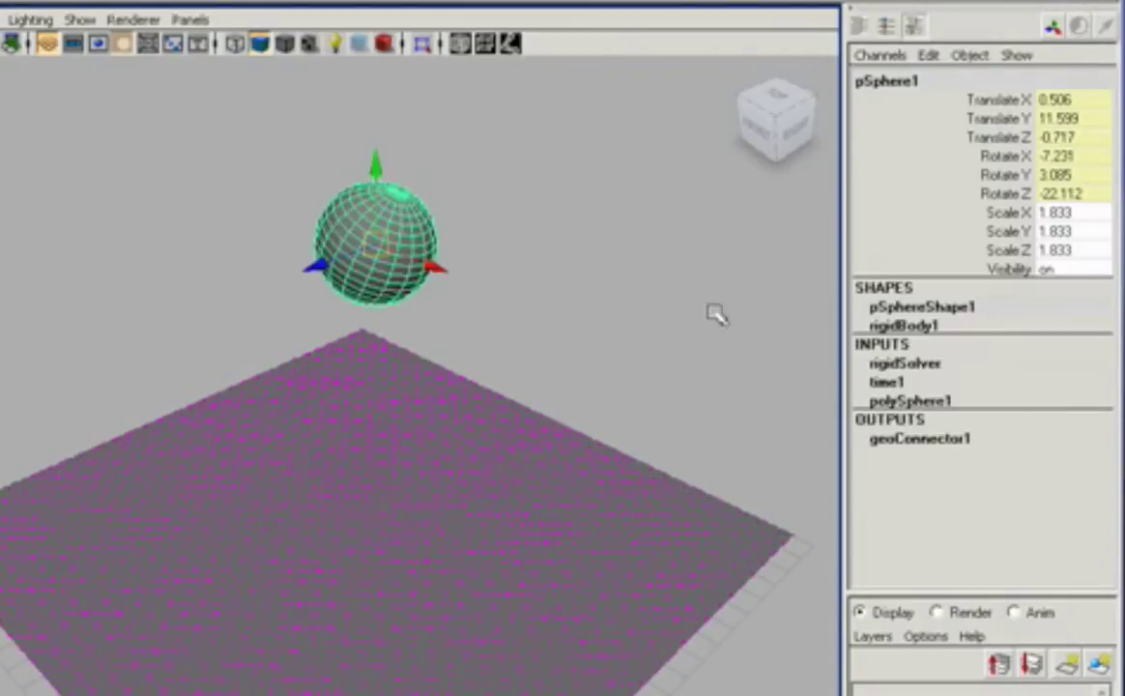
left_click(913, 328)
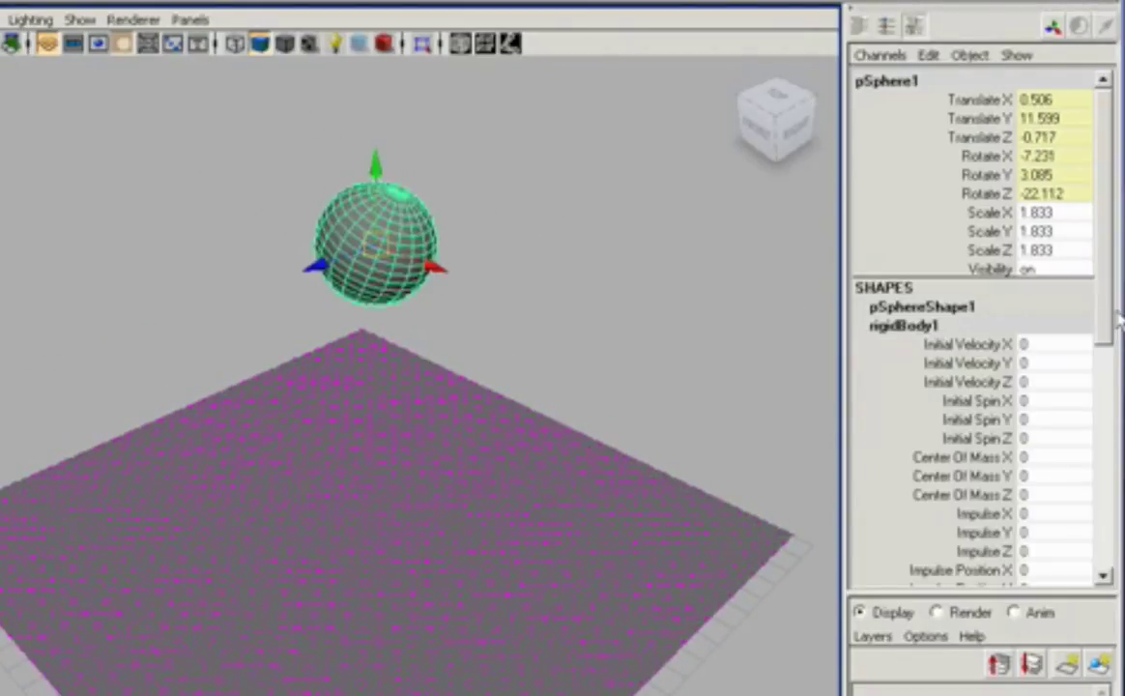
left_click_drag(1108, 307, 1109, 513)
left_click(1027, 437)
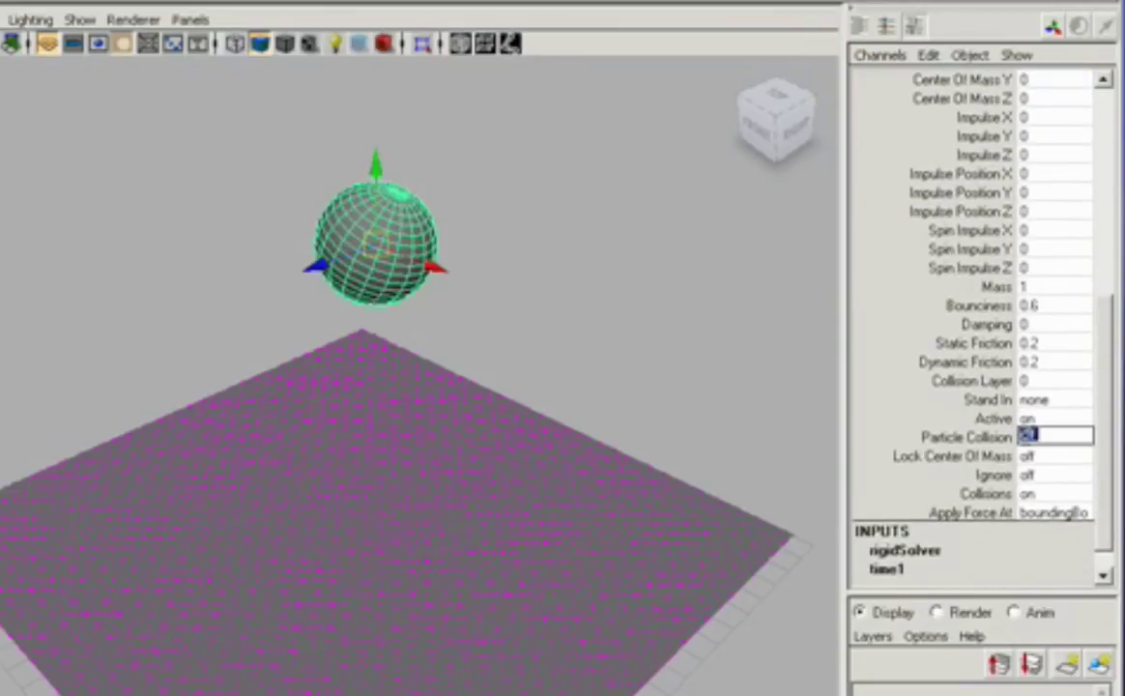
type("on")
key("Return")
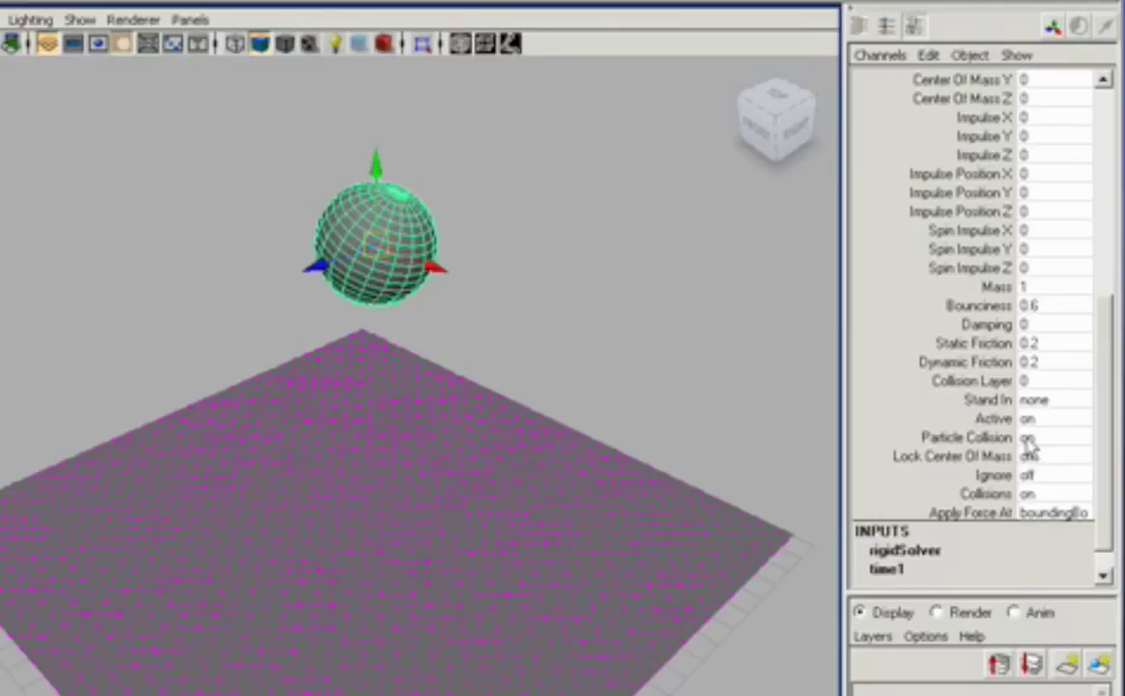
- Play the simulation to check how the sphere meets the plane from farther away, and rewind it to the start
right_click_drag(477, 542, 336, 484, "alt")
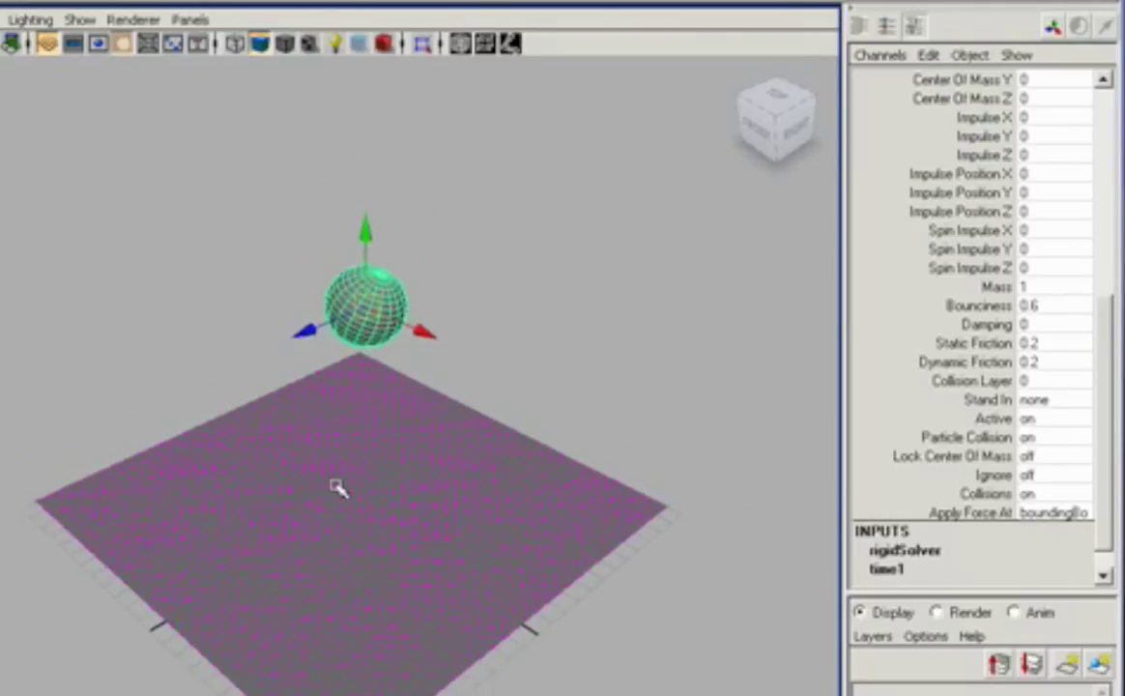
middle_click_drag(336, 484, 328, 463, "alt")
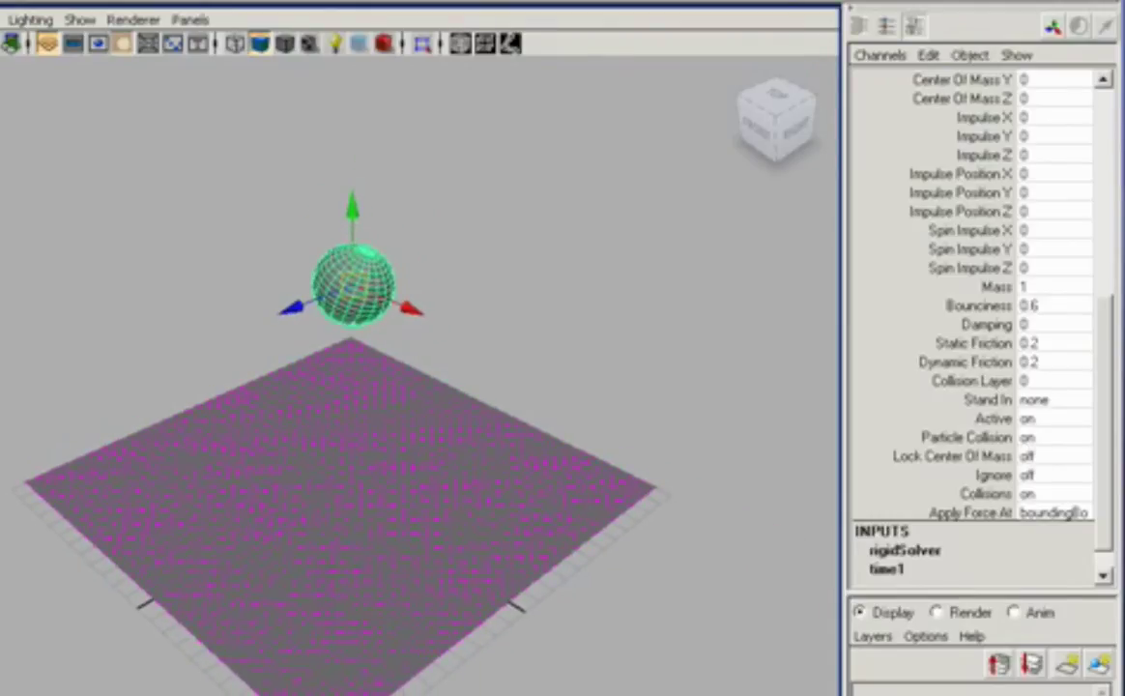
key("alt+v")
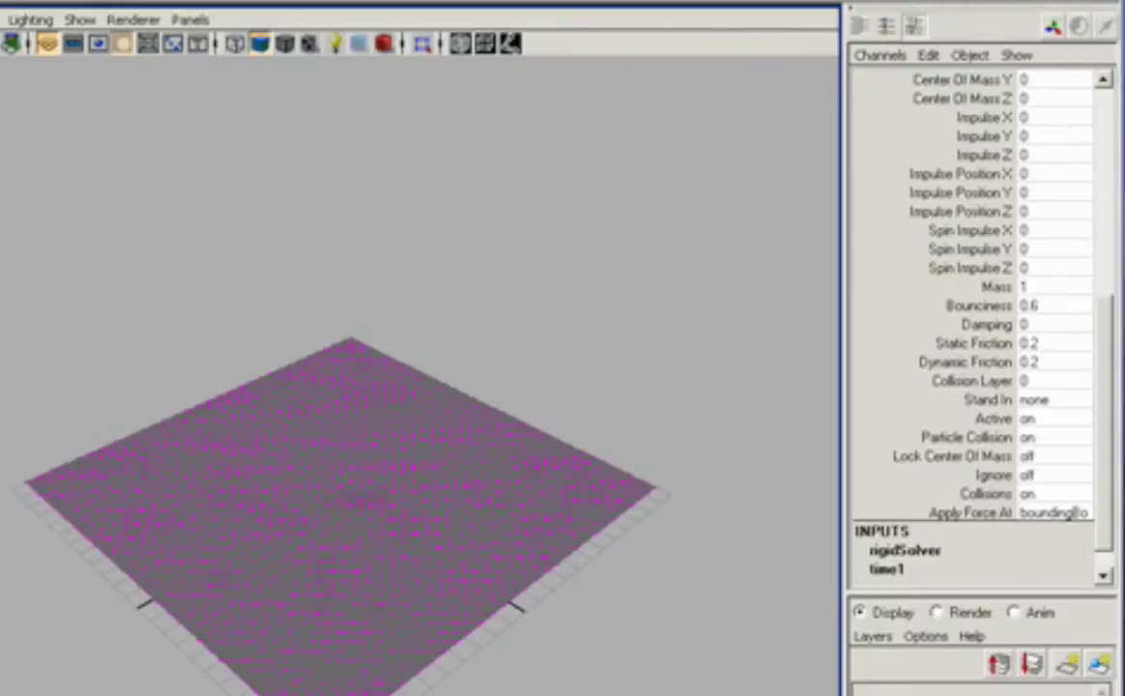
right_click_drag(381, 692, 183, 583, "alt")
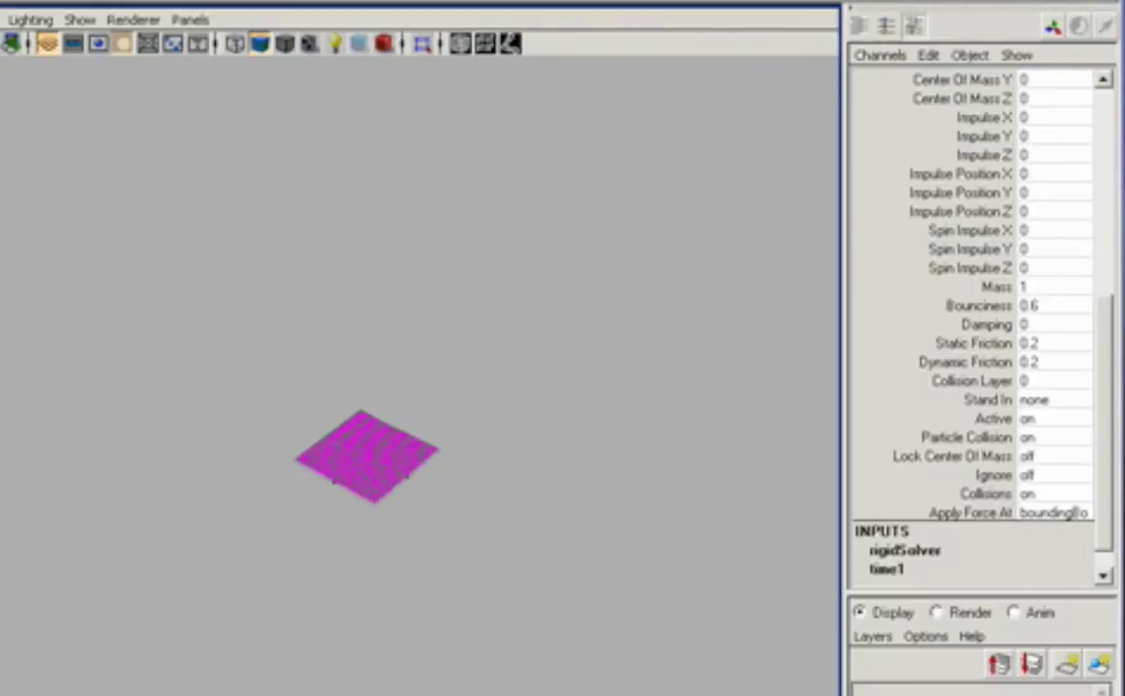
key("alt+v")
key("alt+shift+v")
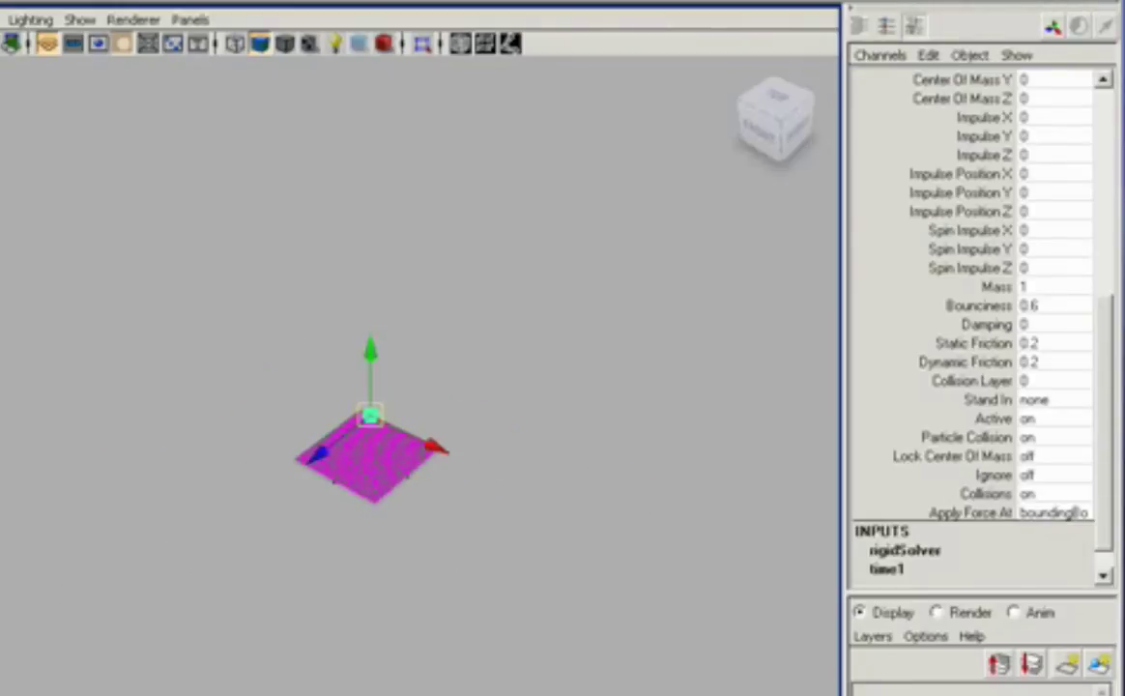
- Set the Mass of the sphere's rigid body to 20
left_click_drag(441, 687, 356, 649, "alt")
right_click_drag(357, 648, 469, 536, "alt")
middle_click_drag(469, 537, 550, 653, "alt")
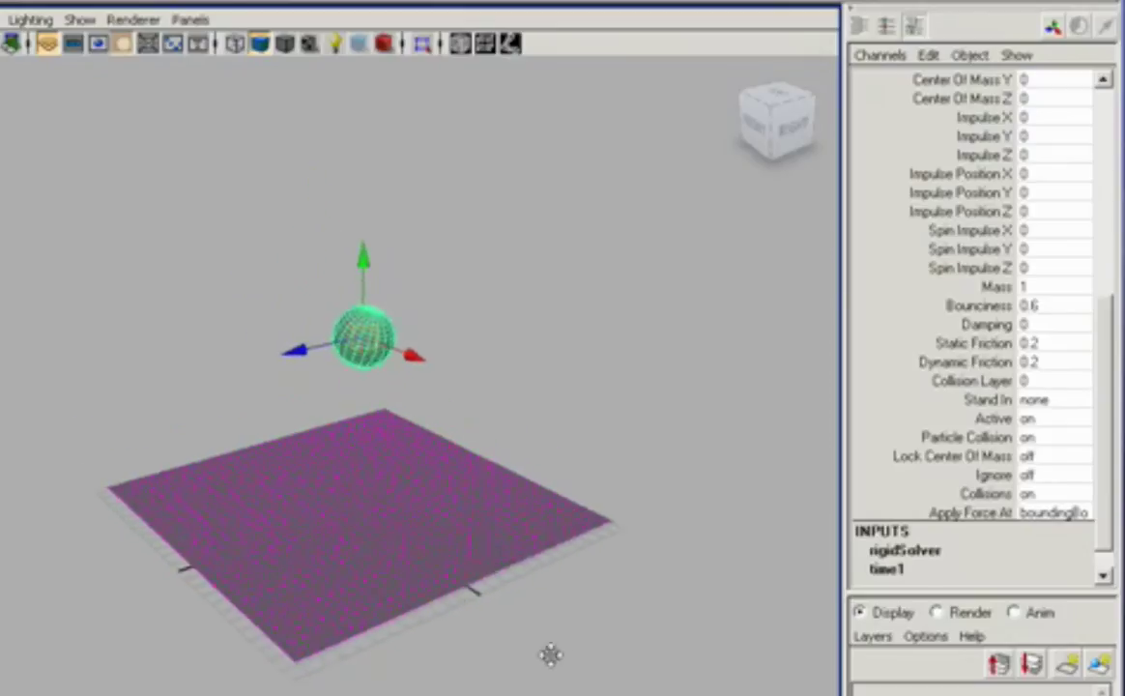
right_click_drag(550, 653, 675, 688, "alt")
middle_click_drag(676, 688, 460, 542, "alt")
right_click_drag(459, 543, 404, 461, "alt")
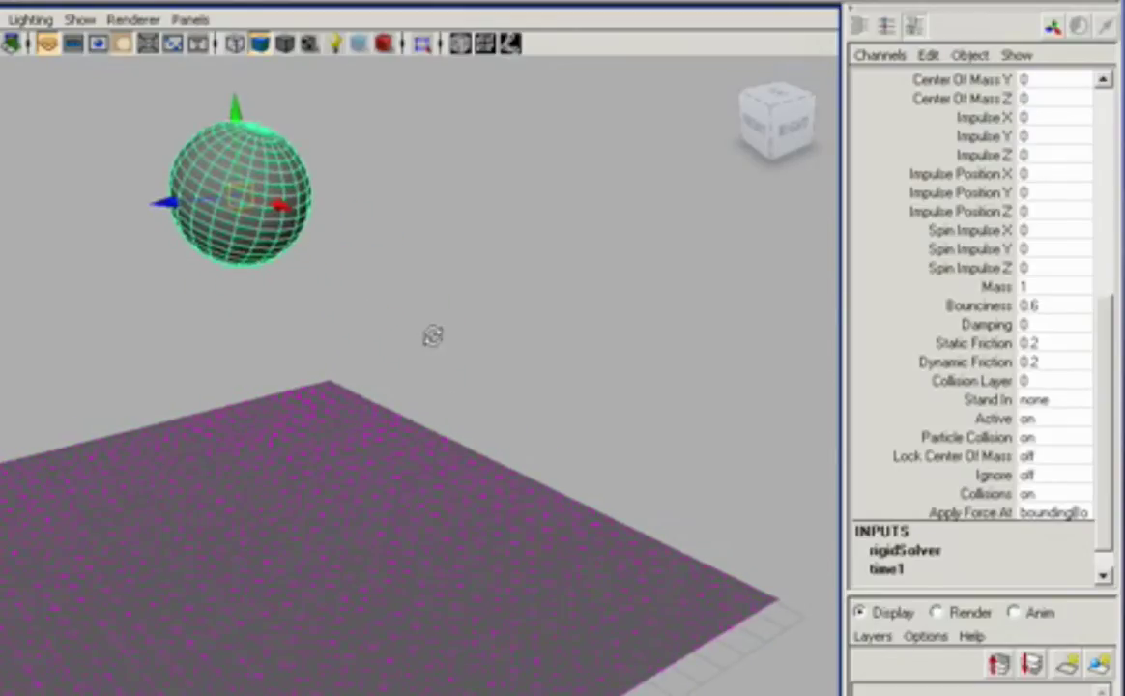
left_click_drag(432, 336, 425, 309, "alt")
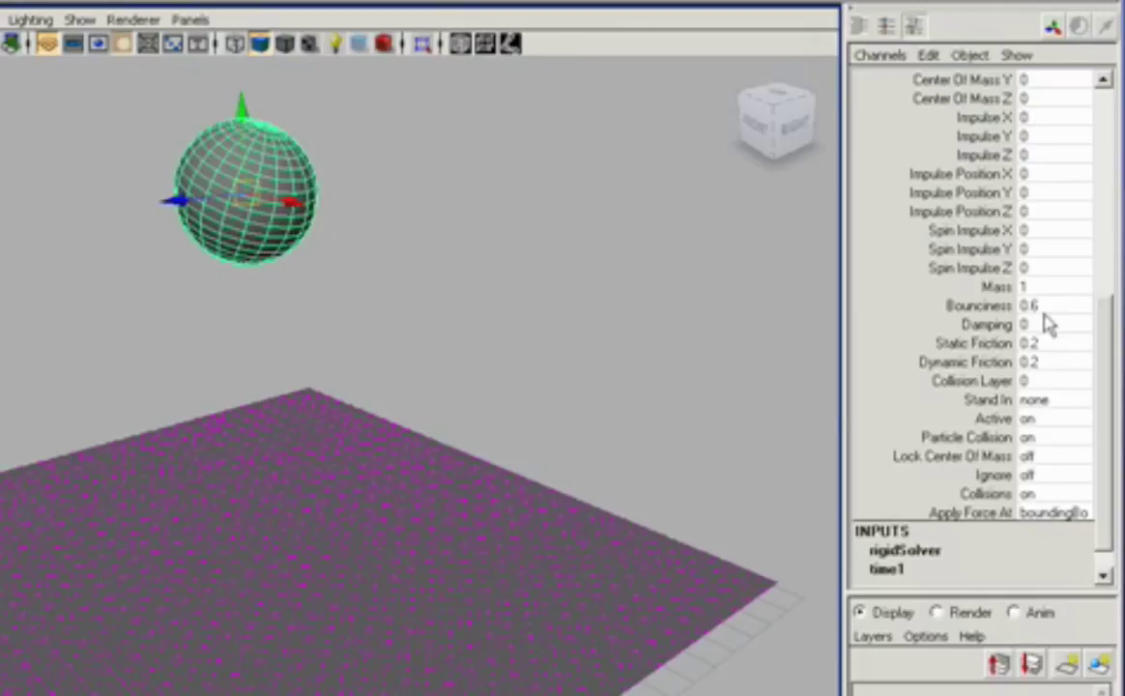
left_click(1029, 286)
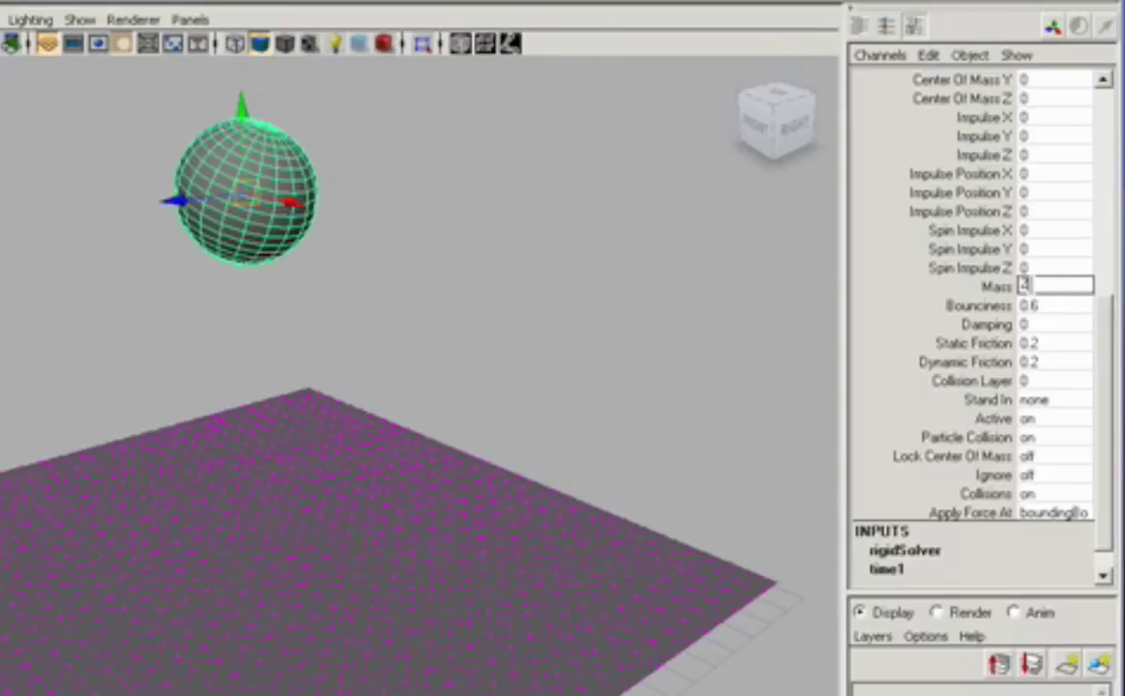
type("20")
key("Return")
- Play the simulation with the heavier sphere, stop it, and examine the contact with the plane from several angles
left_click_drag(552, 509, 406, 407, "alt")
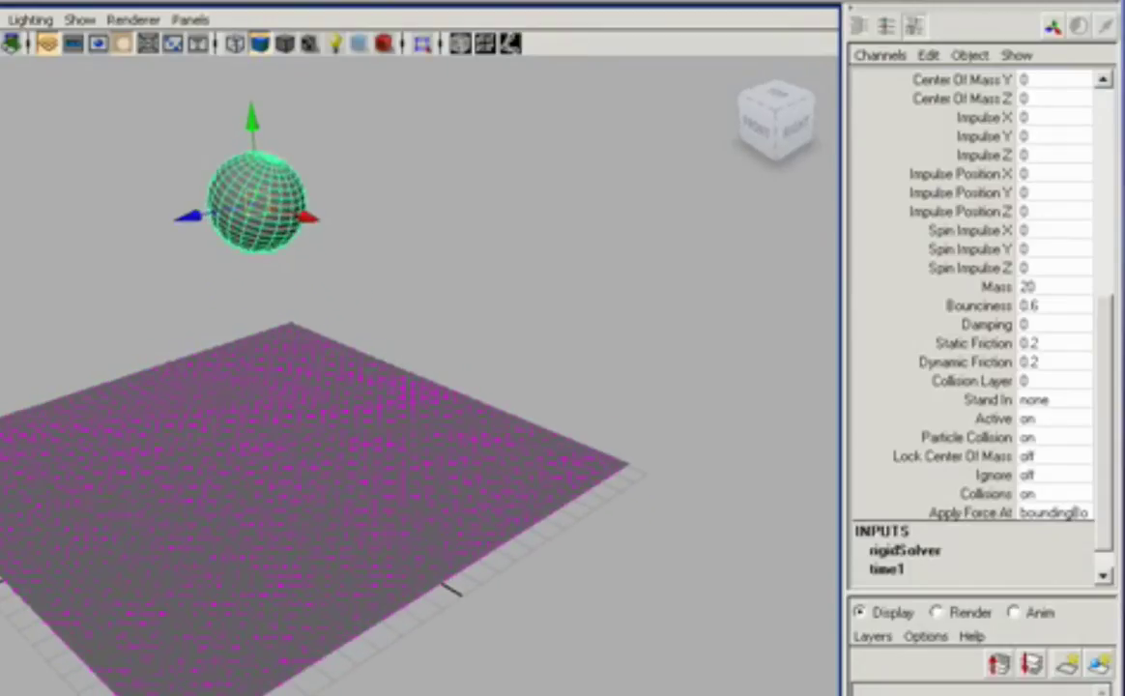
key("alt+v")
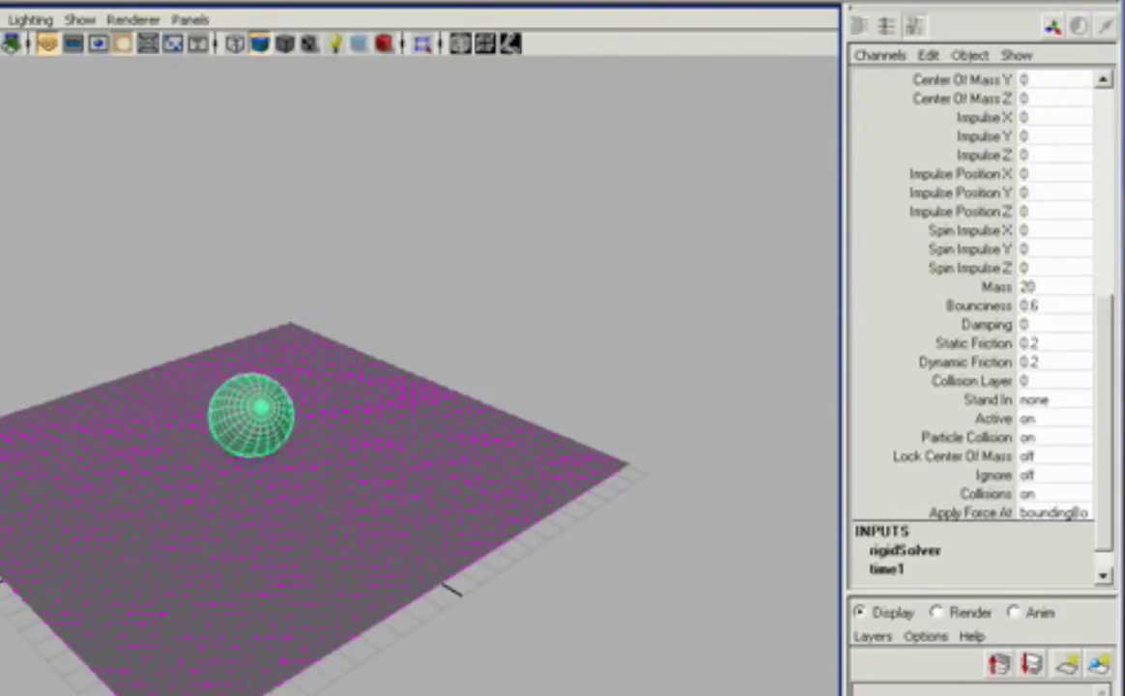
left_click_drag(430, 652, 432, 611, "alt")
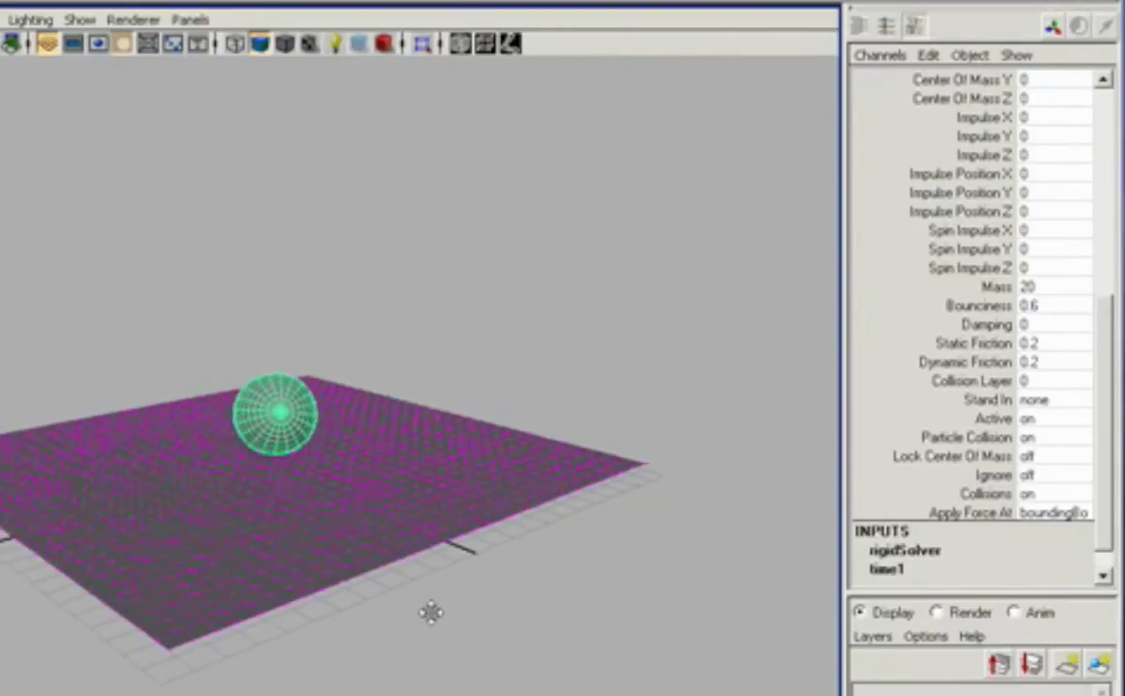
right_click_drag(432, 611, 616, 687, "alt")
middle_click_drag(617, 687, 618, 551, "alt")
left_click_drag(616, 549, 610, 620, "alt")
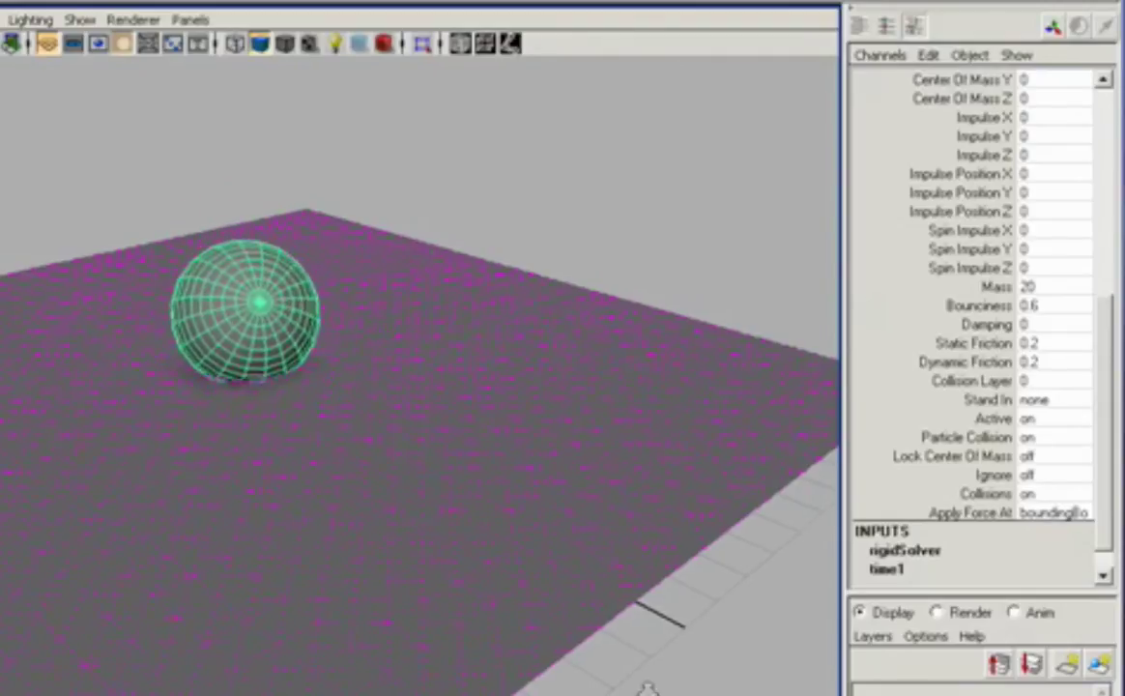
right_click_drag(647, 688, 610, 683, "alt")
key("Escape")
left_click_drag(398, 649, 428, 693, "alt")
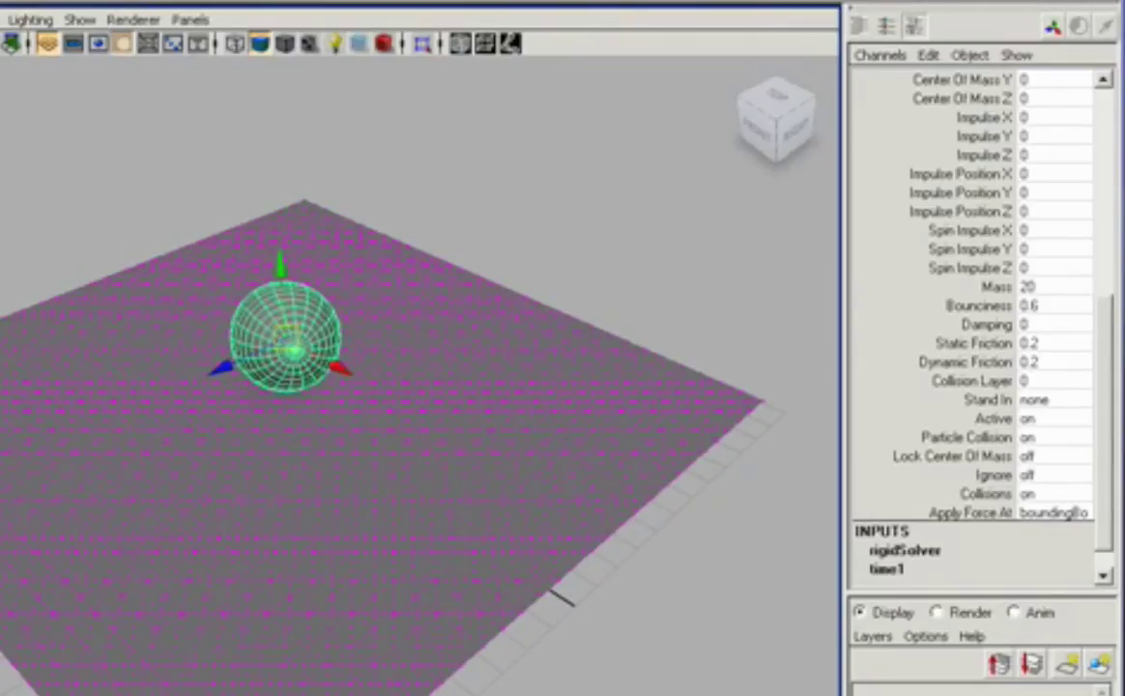
left_click_drag(236, 488, 406, 549, "alt")
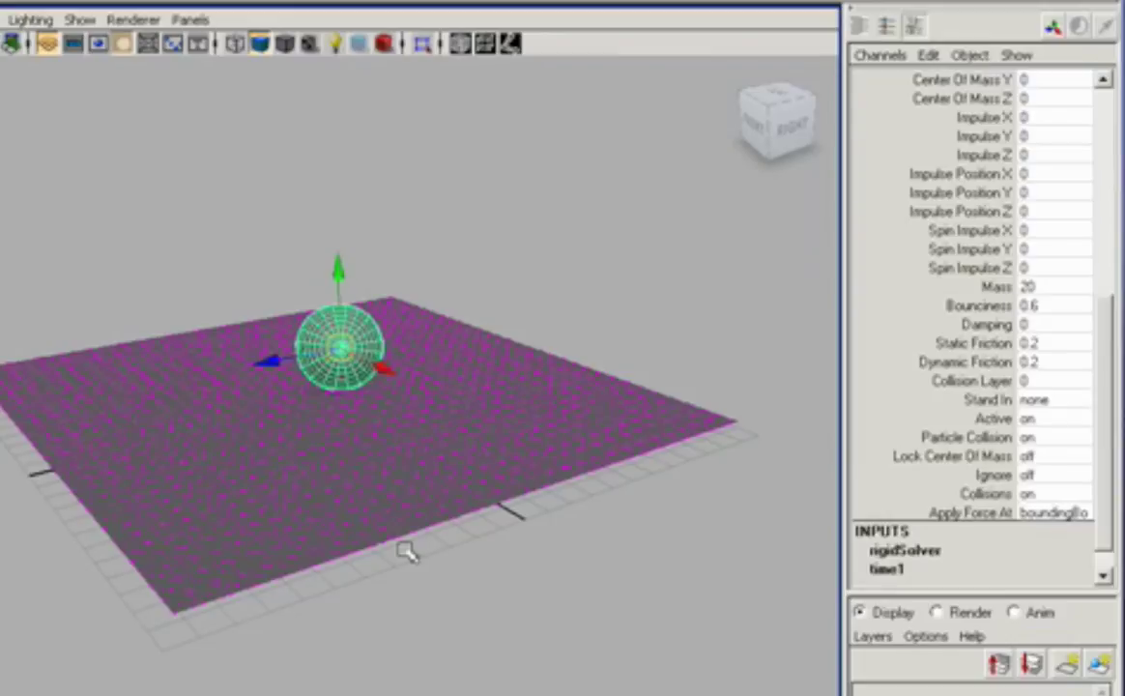
left_click_drag(337, 678, 370, 688, "alt")
middle_click_drag(406, 669, 461, 635, "alt")
right_click_drag(462, 634, 521, 638, "alt")
left_click_drag(518, 637, 221, 648, "alt")
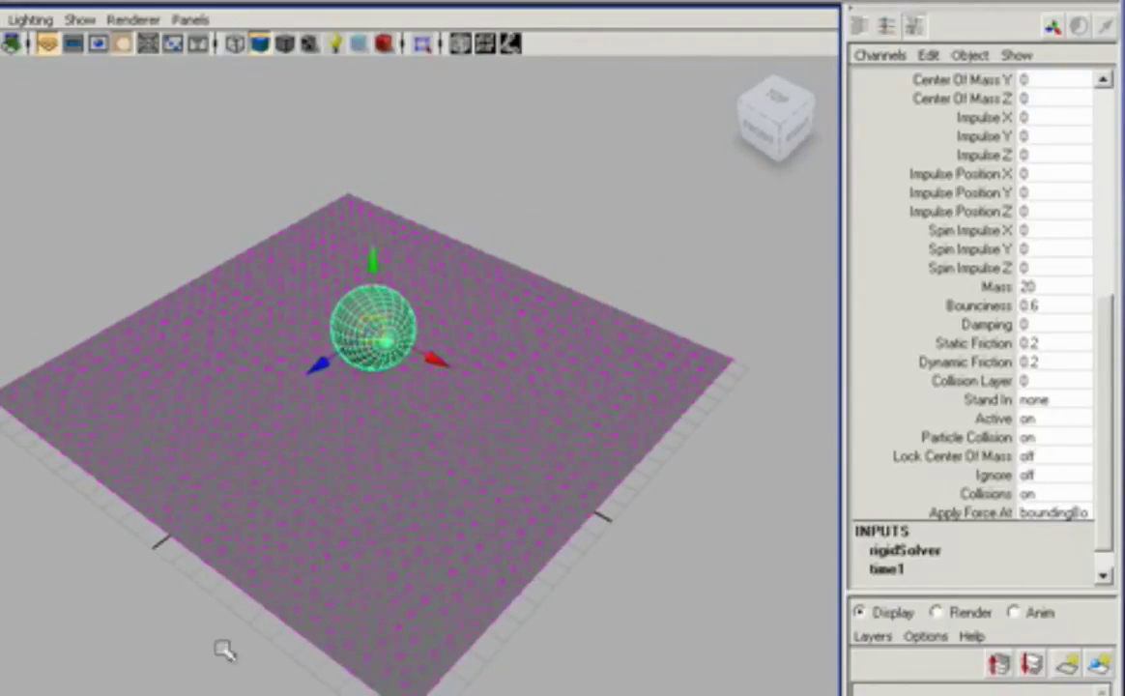
- Select the soft plane's particles and set their Goal Weight[0] to 0.15
left_click(246, 611)
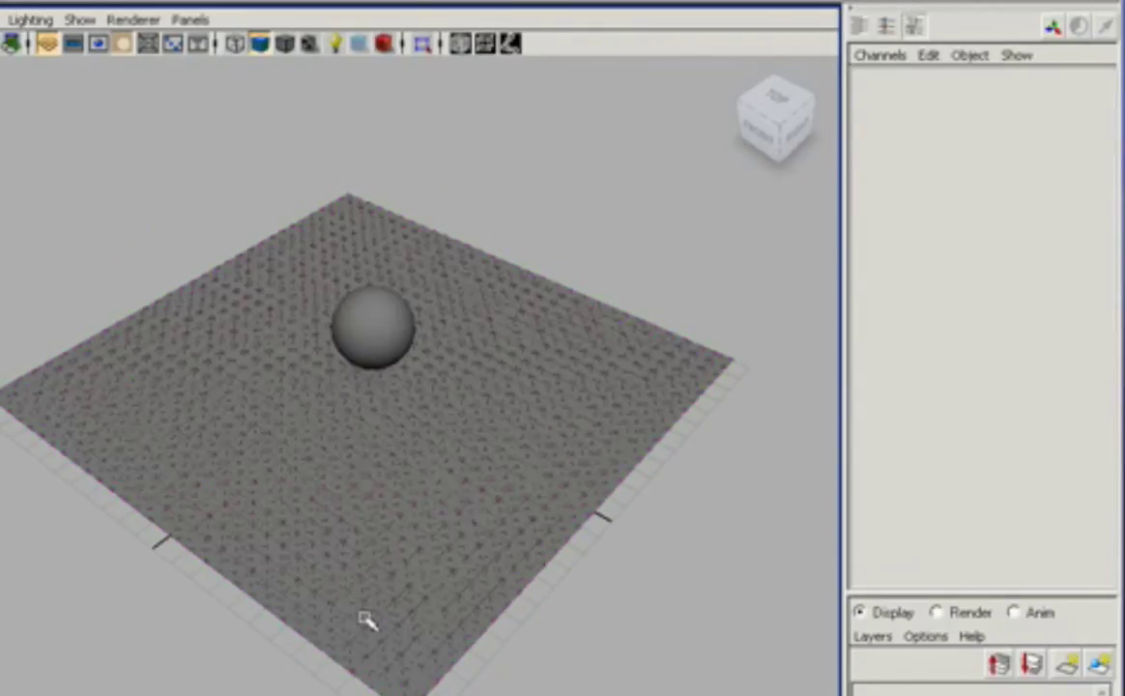
left_click(367, 340)
left_click(672, 460)
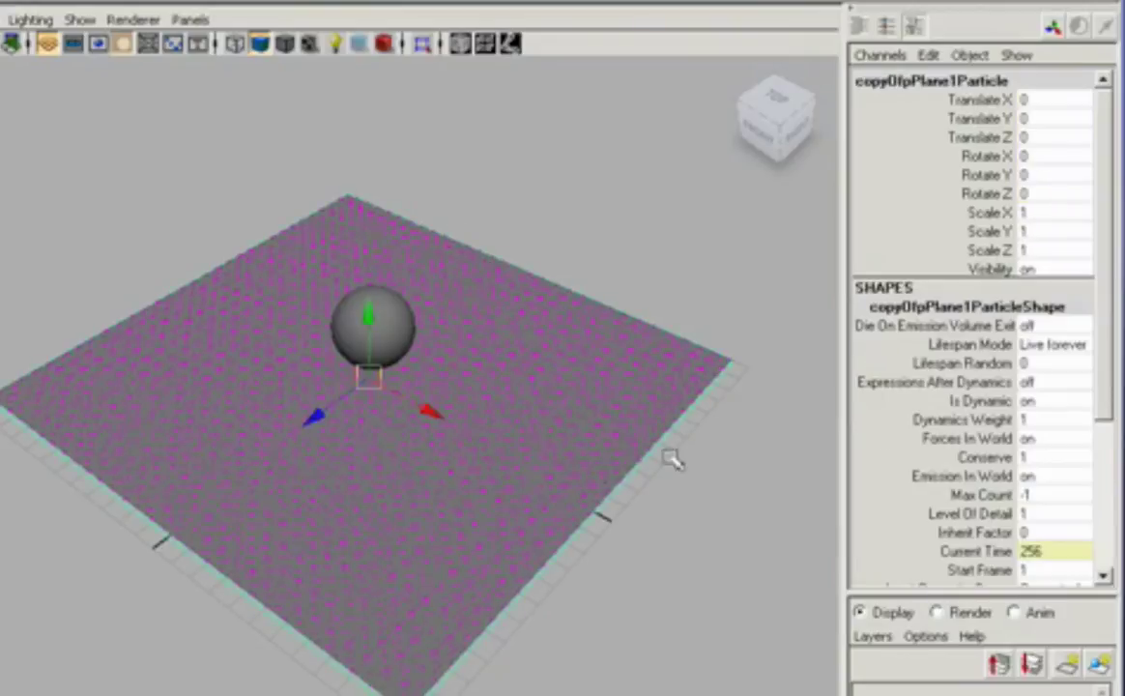
scroll(1111, 338, "down", 5)
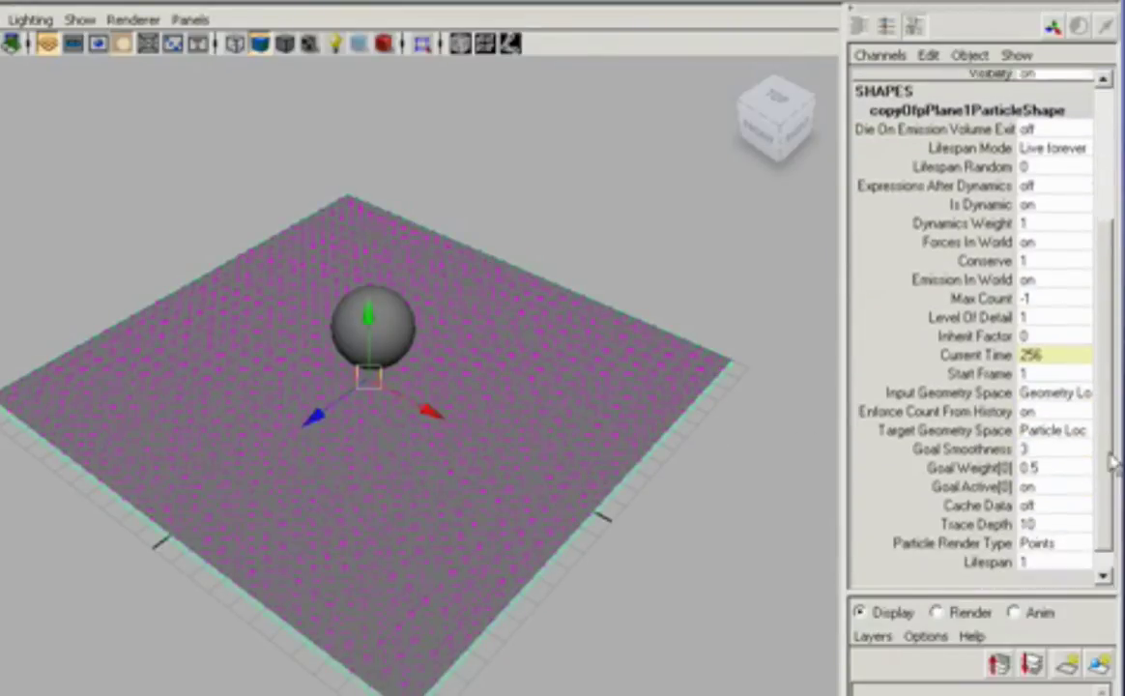
left_click(1046, 461)
left_click(1036, 462)
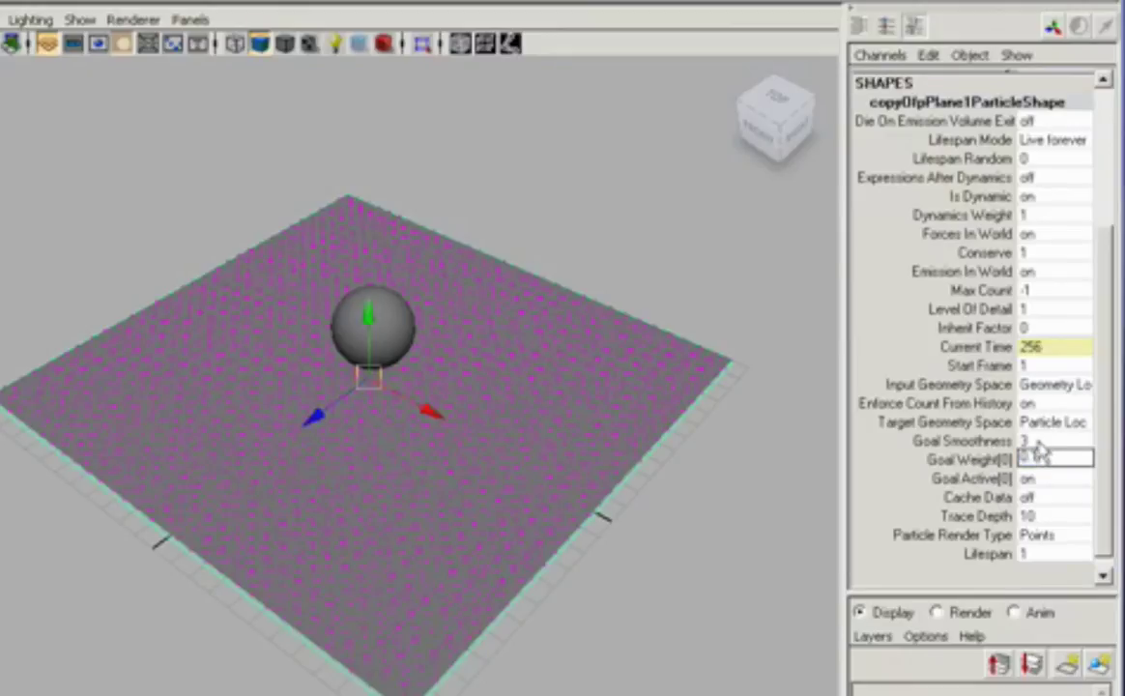
type("0.15")
key("Return")
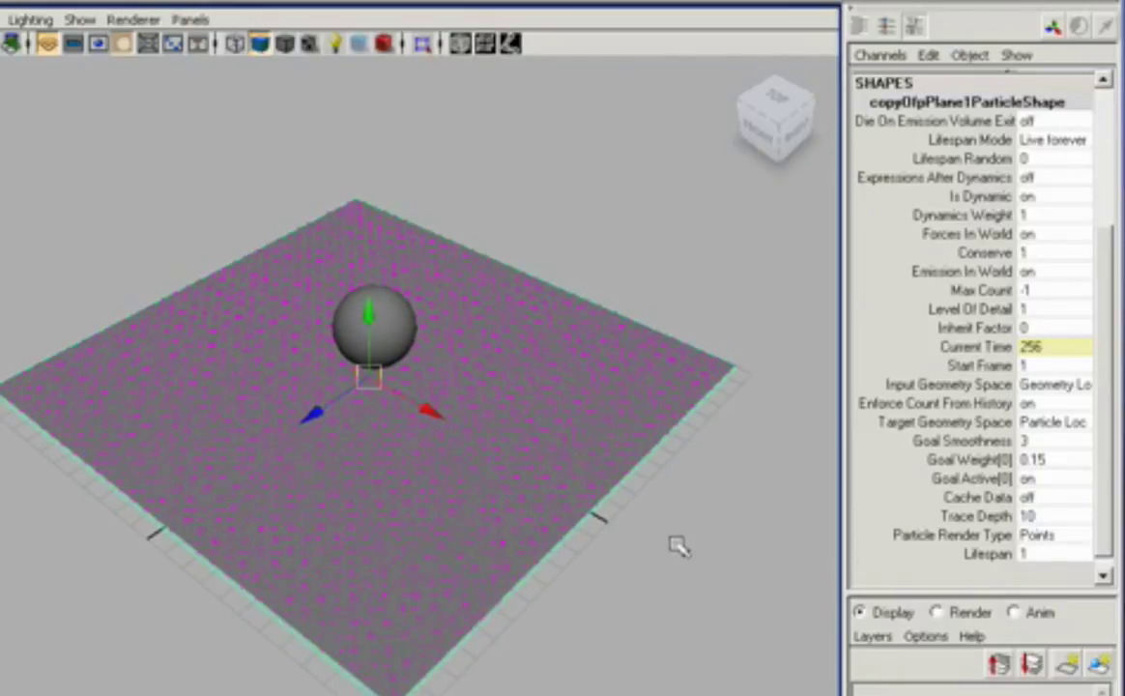
- Set the Stiffness of the plane's springs to 30
mouse_move(517, 534)
right_mouse_down("alt")
mouse_move(527, 507)
mouse_move(653, 512)
mouse_move(645, 491)
mouse_move(550, 478)
mouse_move(395, 570)
mouse_move(504, 555)
mouse_move(585, 570)
mouse_move(588, 558)
mouse_move(527, 548)
right_mouse_up("alt")
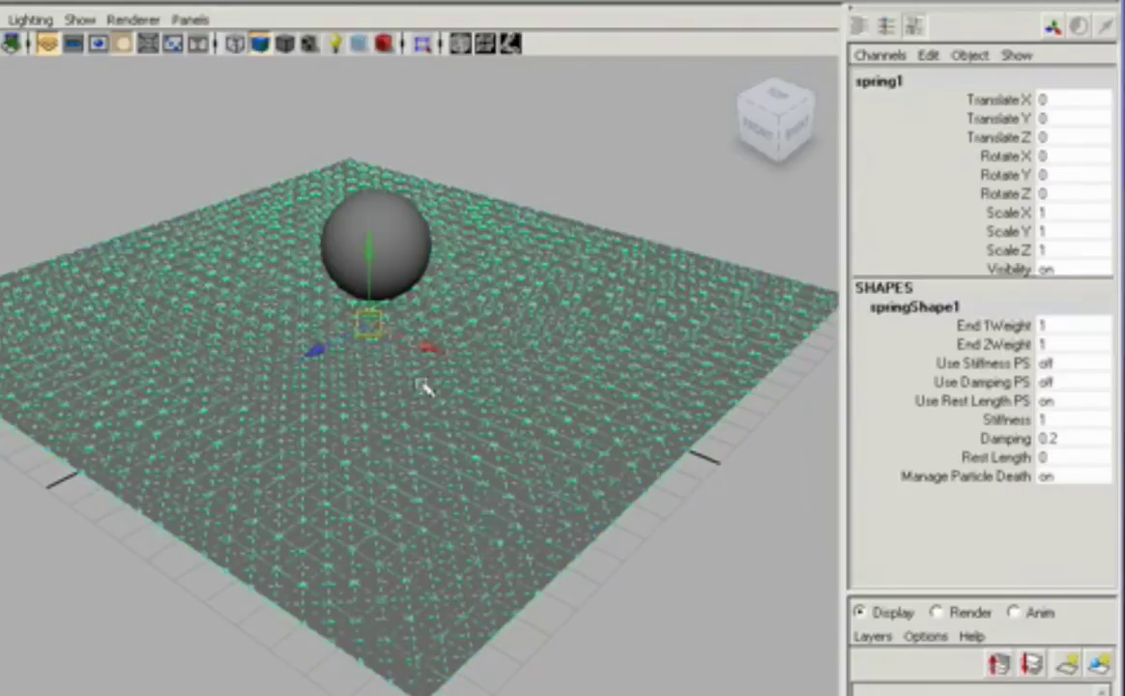
left_click(1061, 419)
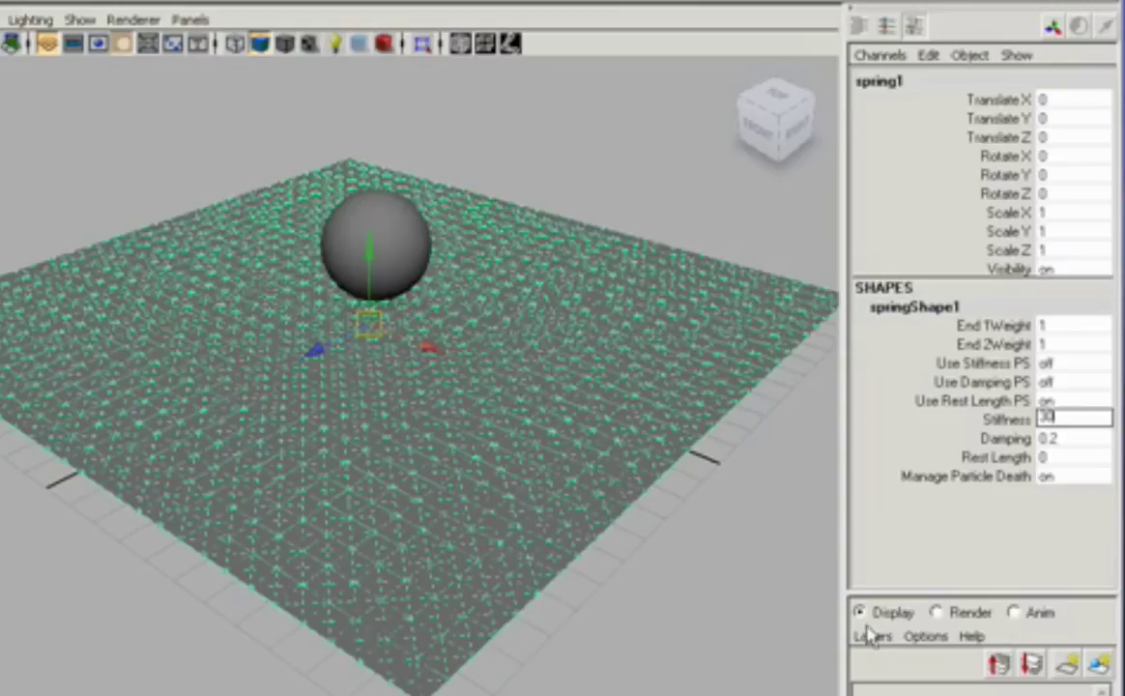
key("Return")
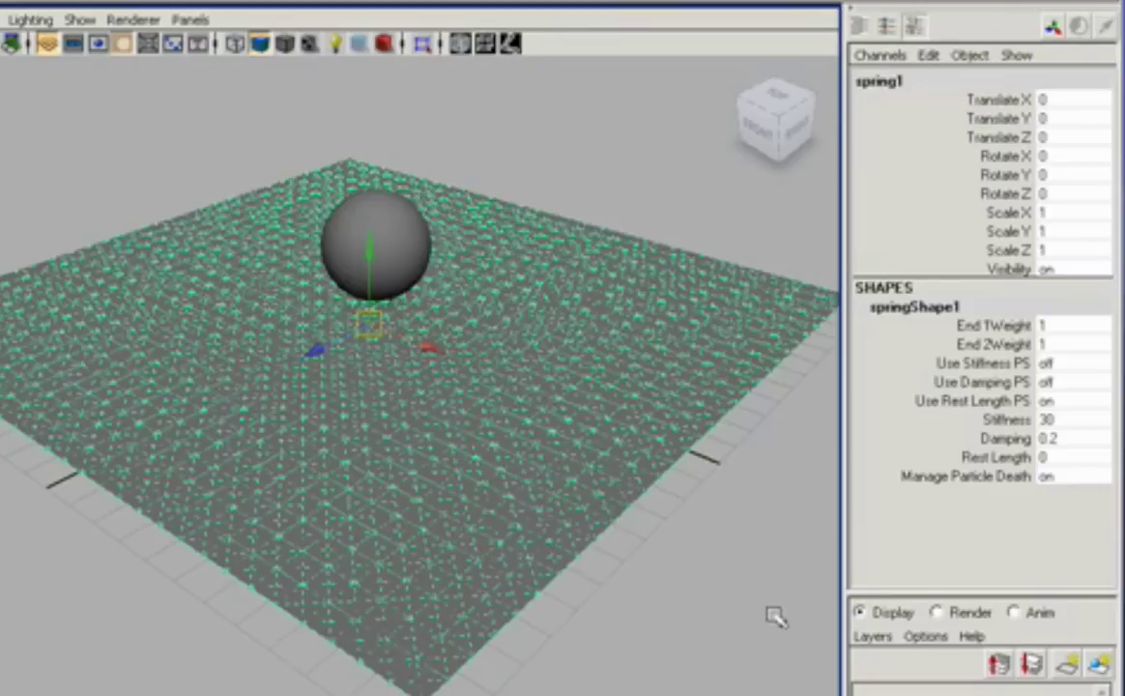
- Play the simulation to examine how the plane deforms under the sphere, stop it, and rewind to the start
right_click_drag(708, 577, 517, 585, "alt")
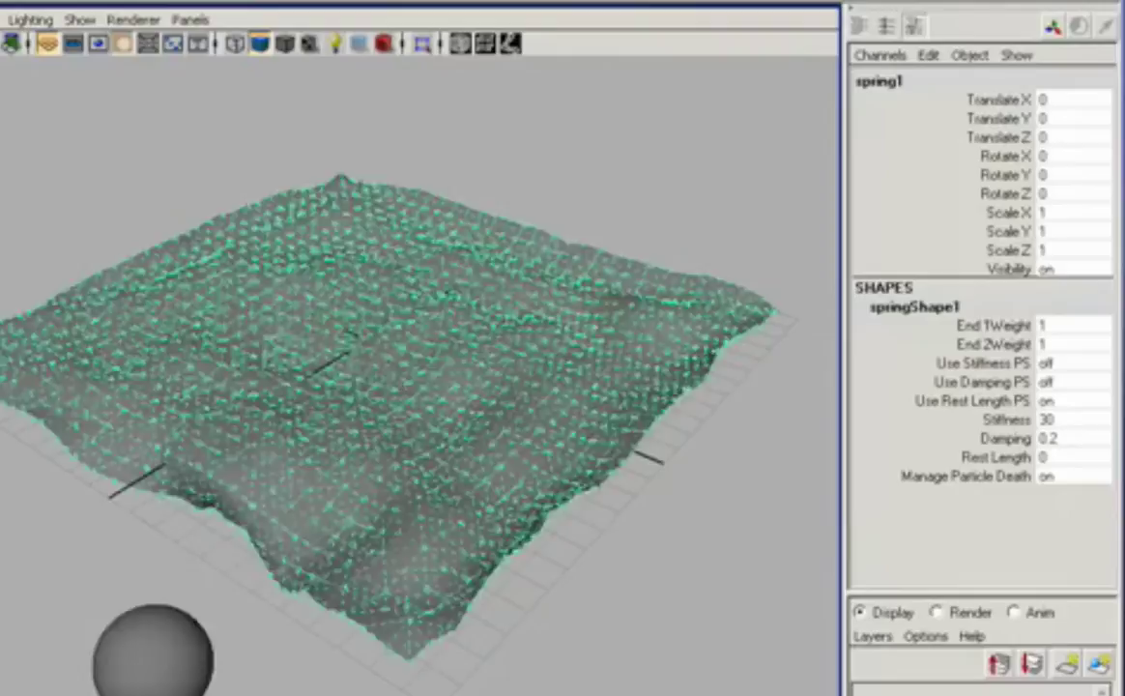
key("Escape")
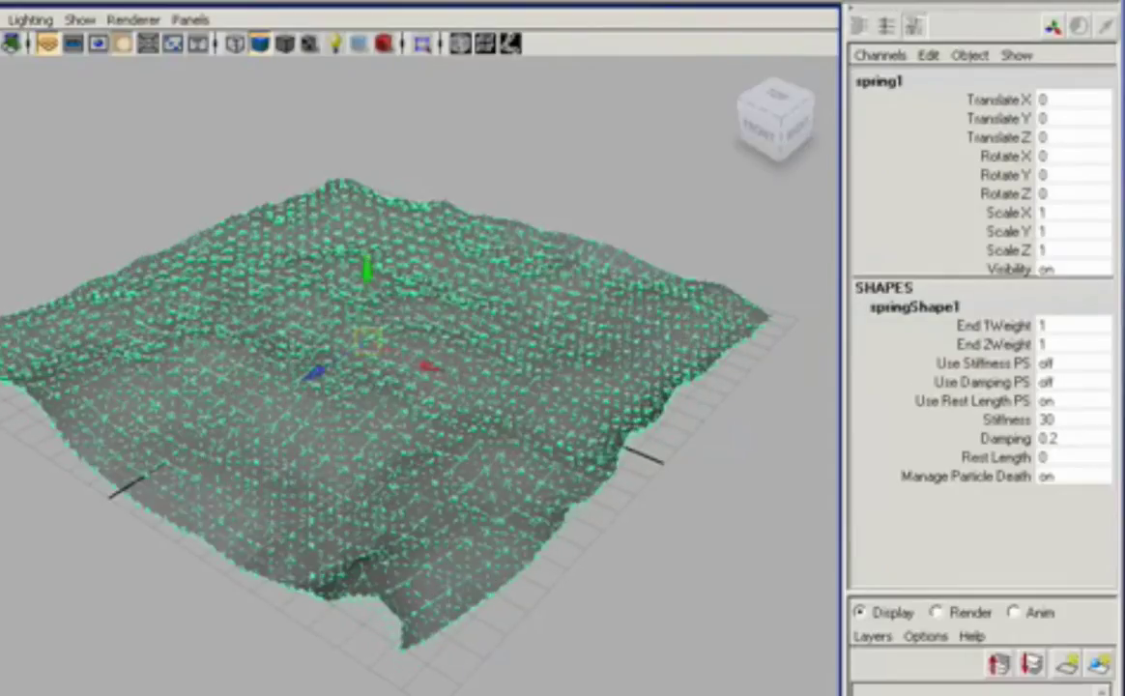
left_click_drag(435, 386, 309, 372, "alt")
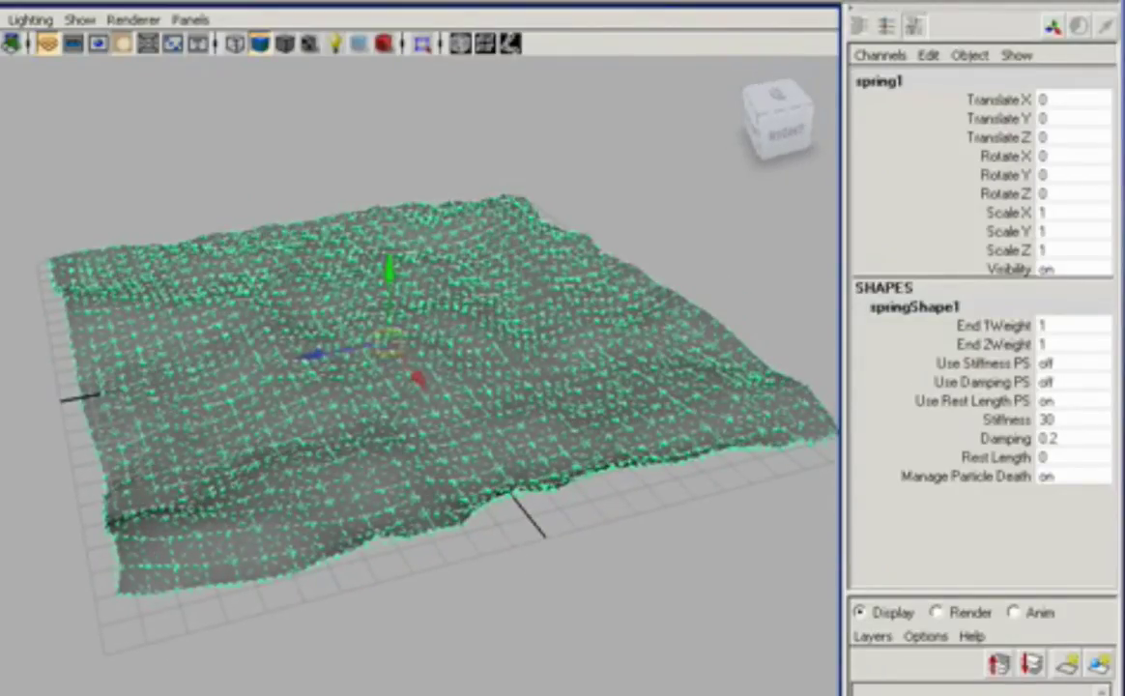
key("alt+shift+v")
- Replace the falling sphere with a new polygon sphere raised about 3.7 units in Y above the plane's centre
right_click_drag(556, 692, 333, 598, "alt")
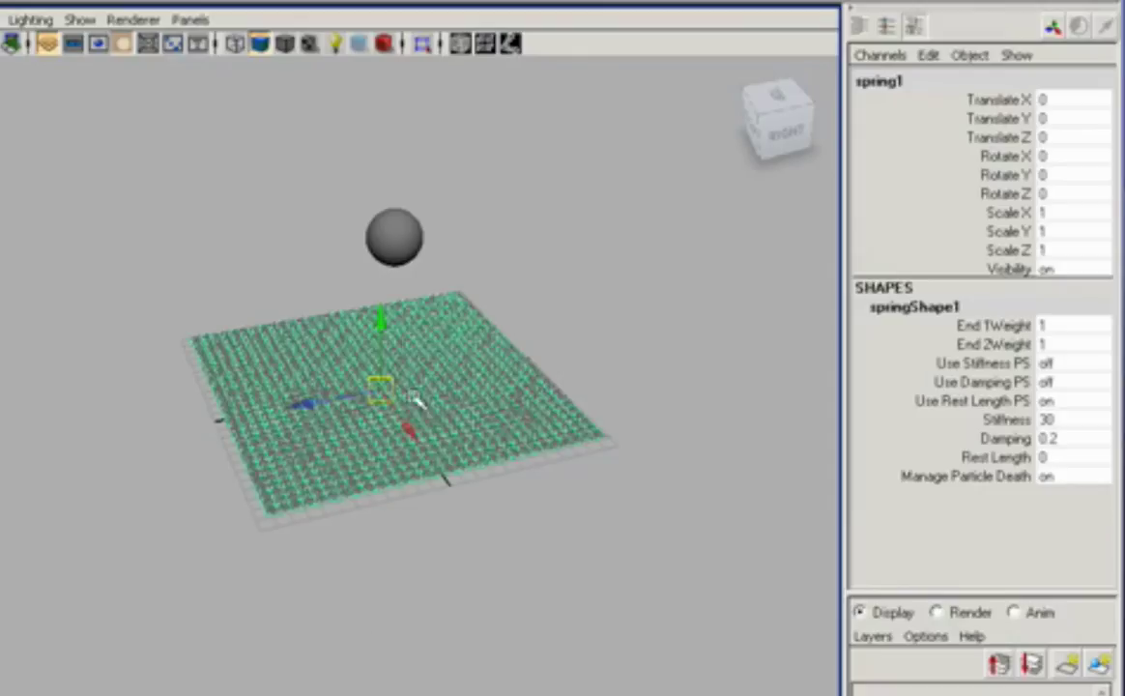
left_click(394, 236)
key("Delete")
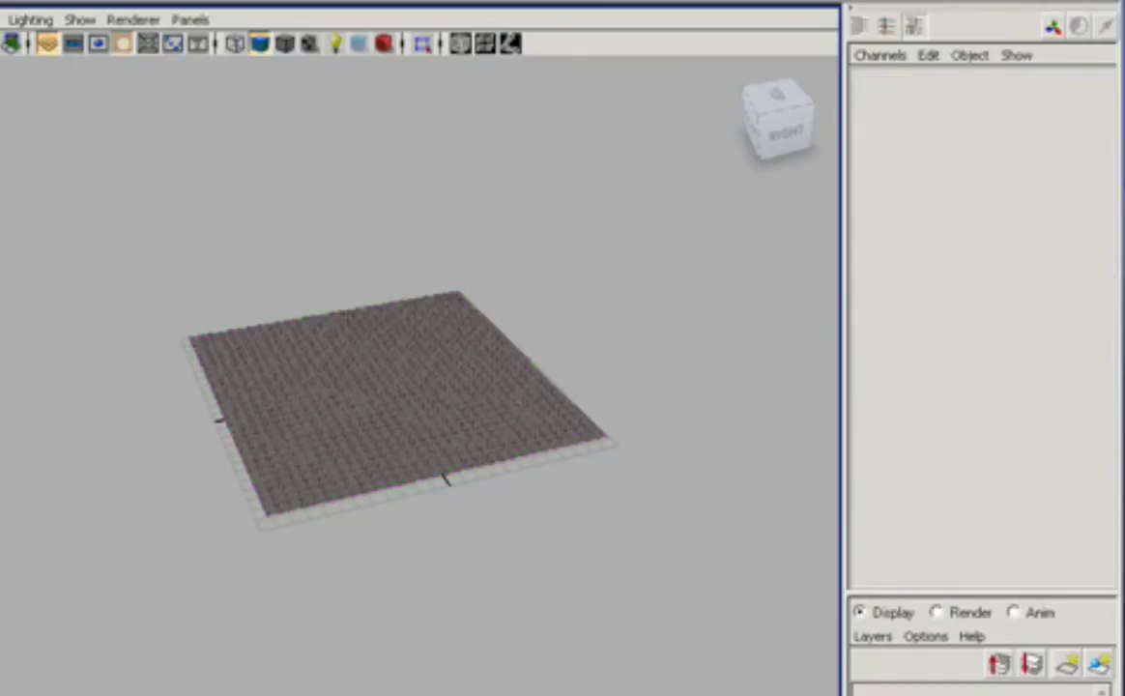
key("ctrl+z")
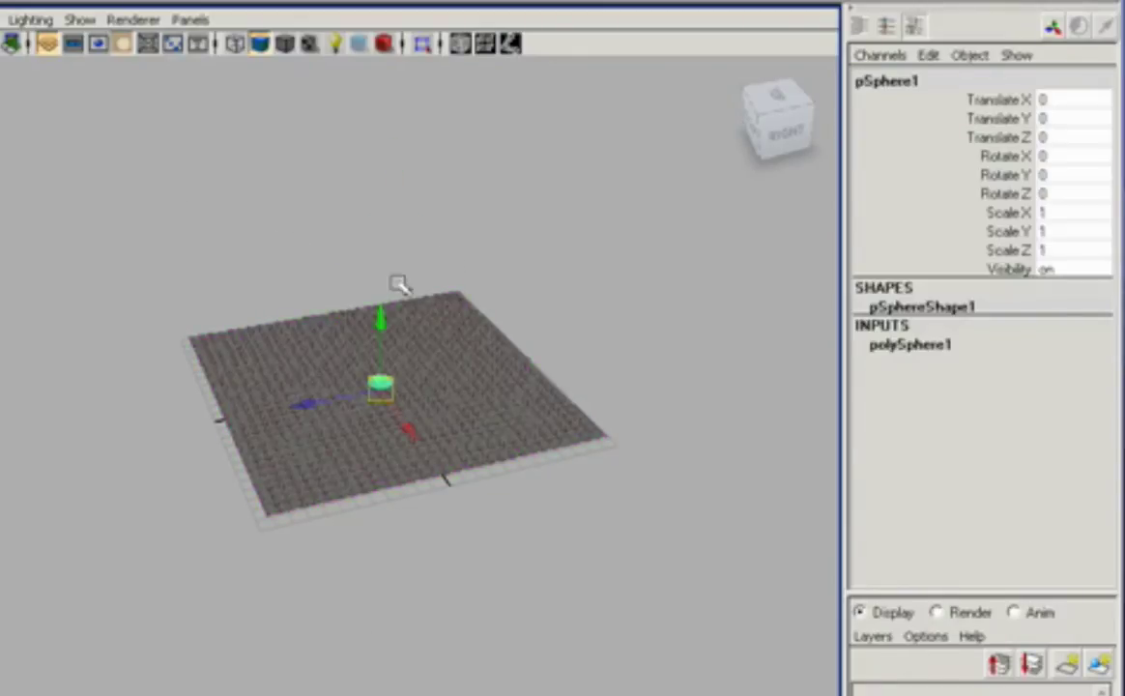
left_click_drag(383, 317, 375, 267)
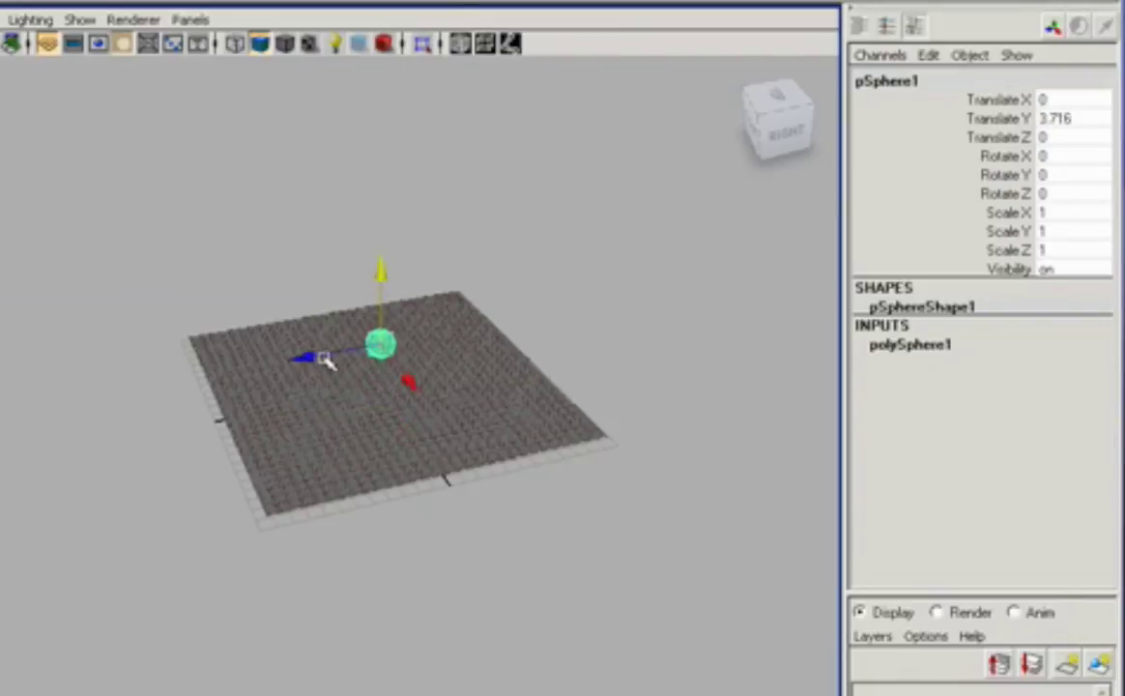
- Move the sphere just beyond one edge of the plane, at about Translate Y 1.116 and Translate Z 13.807
left_click_drag(326, 359, 70, 352)
left_click_drag(29, 396, 437, 578, "alt")
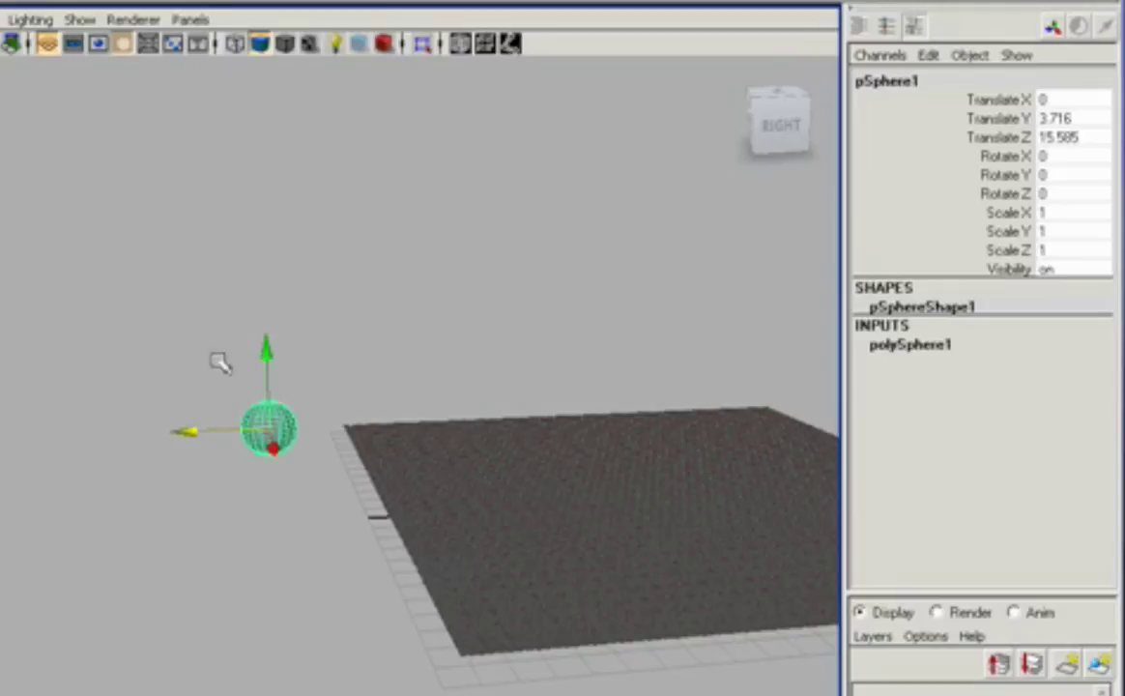
left_click_drag(267, 348, 278, 390)
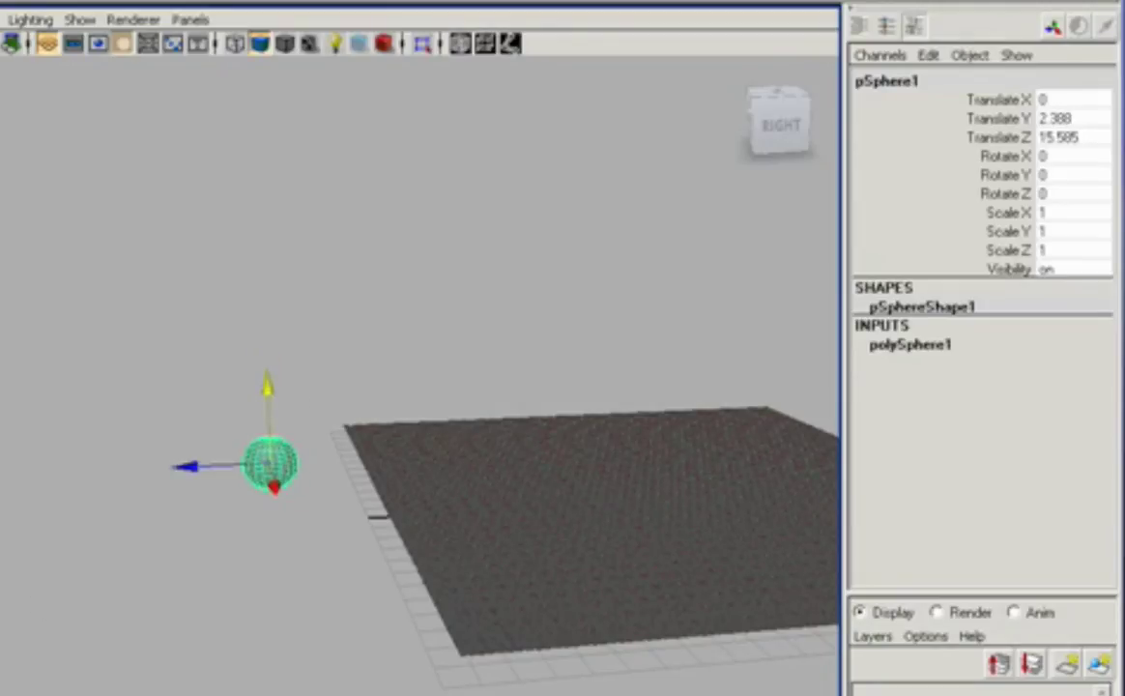
key("space")
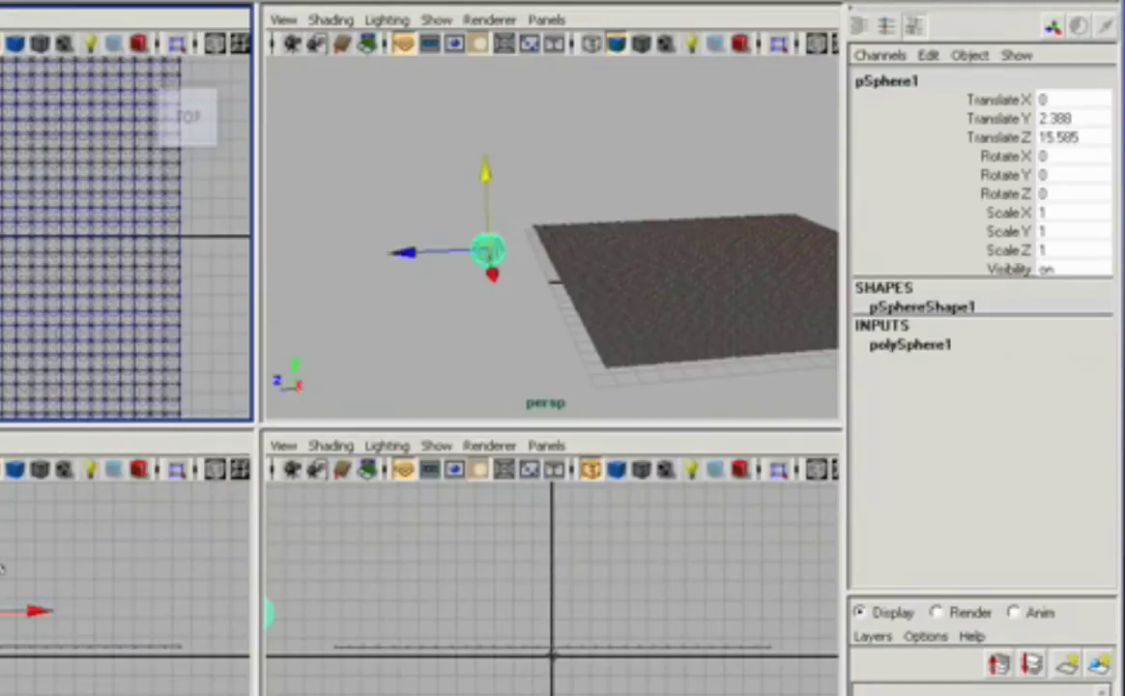
left_click_drag(0, 529, 0, 553)
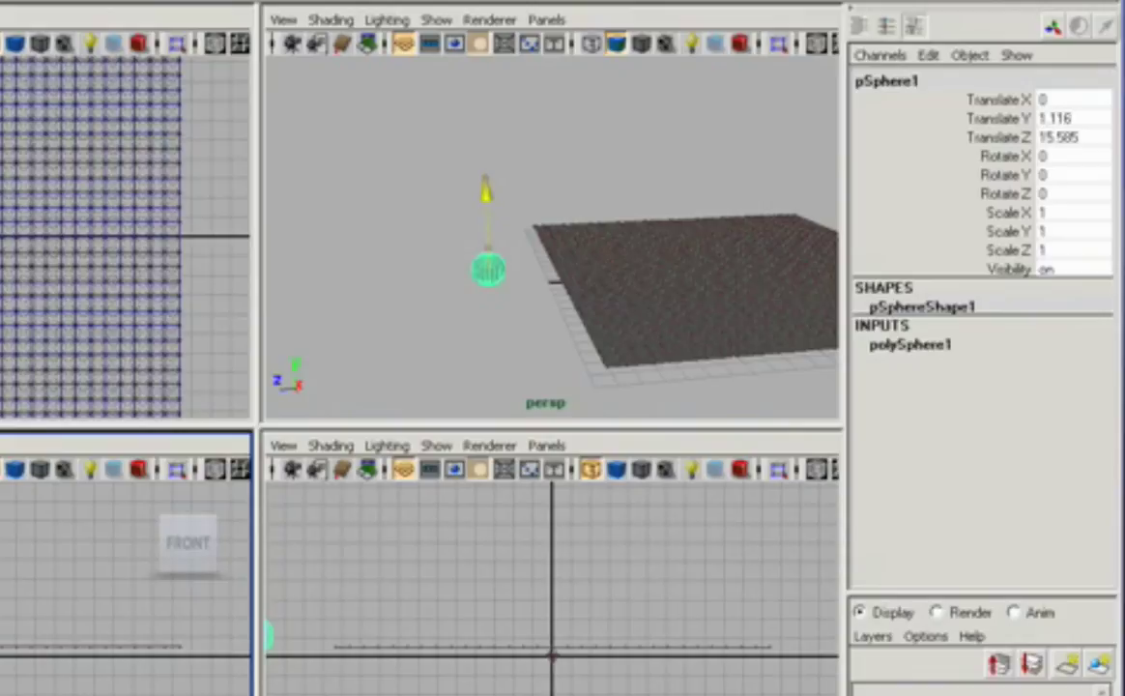
key("space")
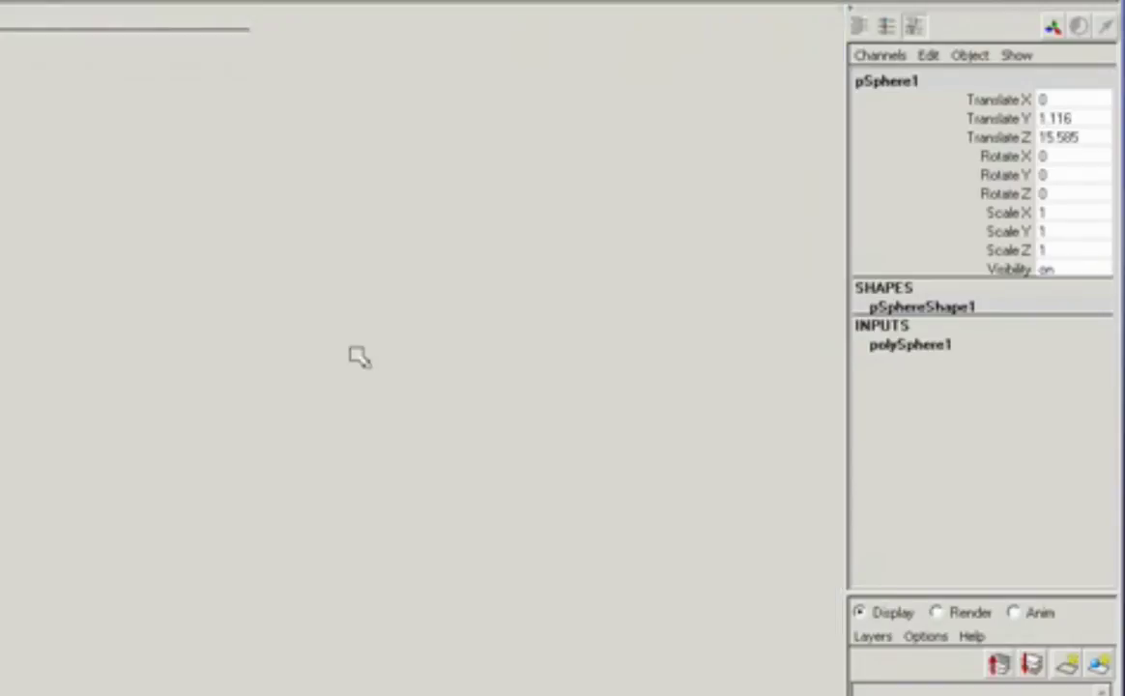
left_click_drag(70, 604, 37, 620, "alt")
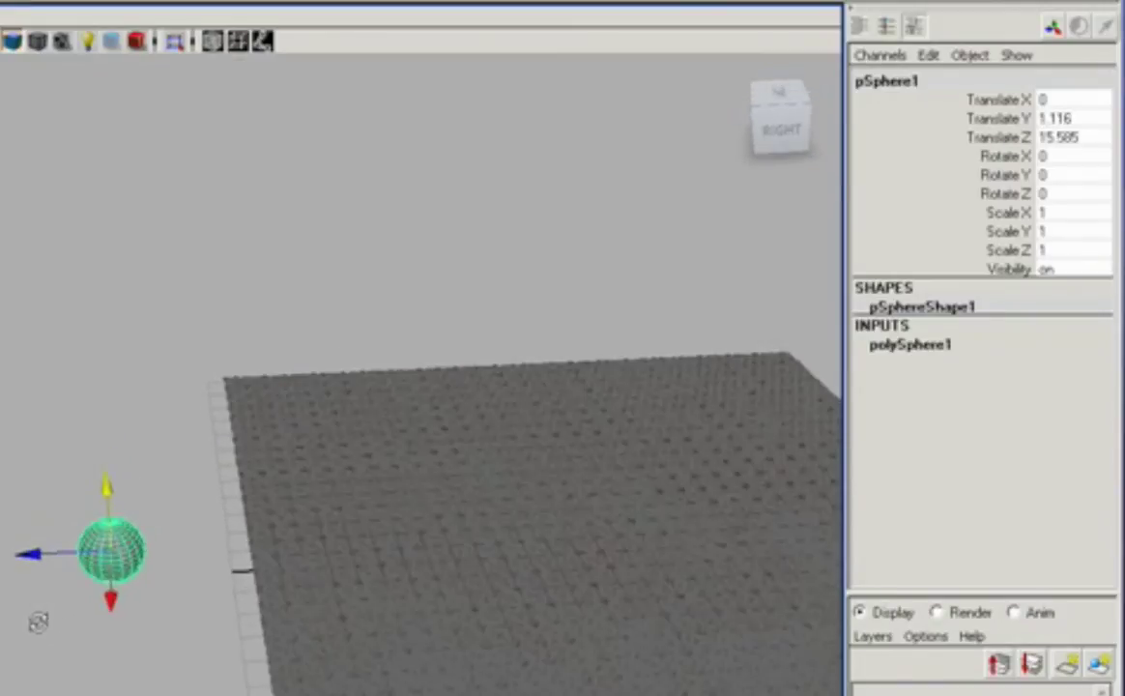
middle_click_drag(38, 620, 0, 599, "alt")
left_click_drag(4, 526, 26, 538)
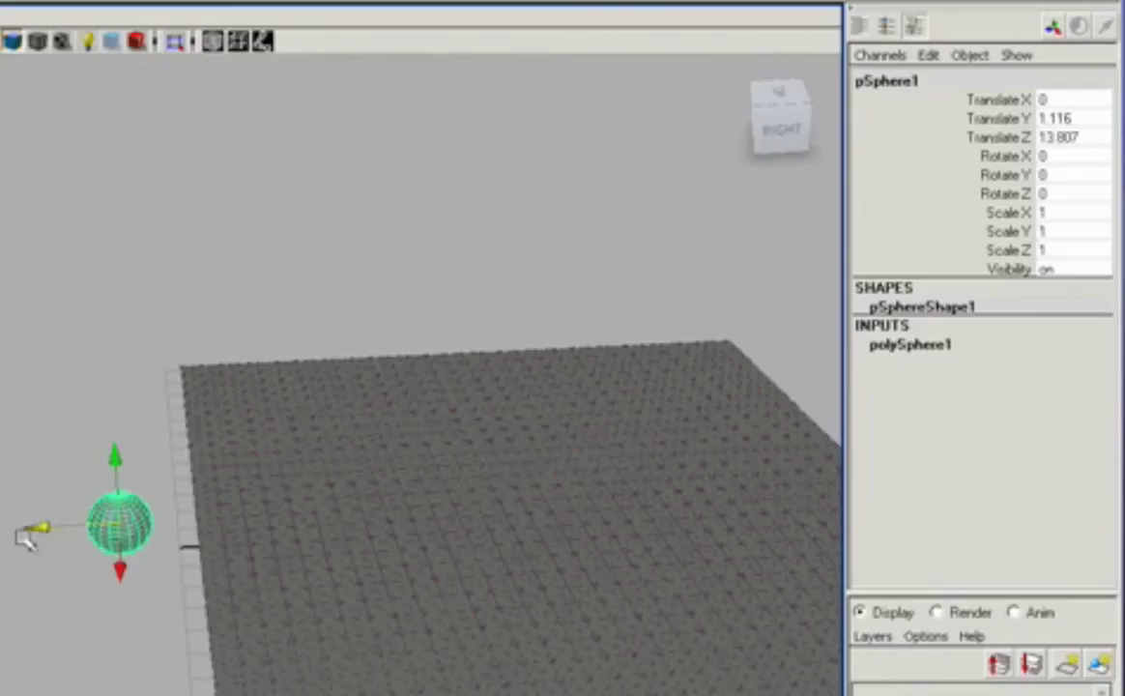
- Key the sphere's Translate X, Y and Z at its starting position beside the plane
left_click_drag(1013, 98, 995, 142)
right_click(995, 142)
left_click(936, 178)
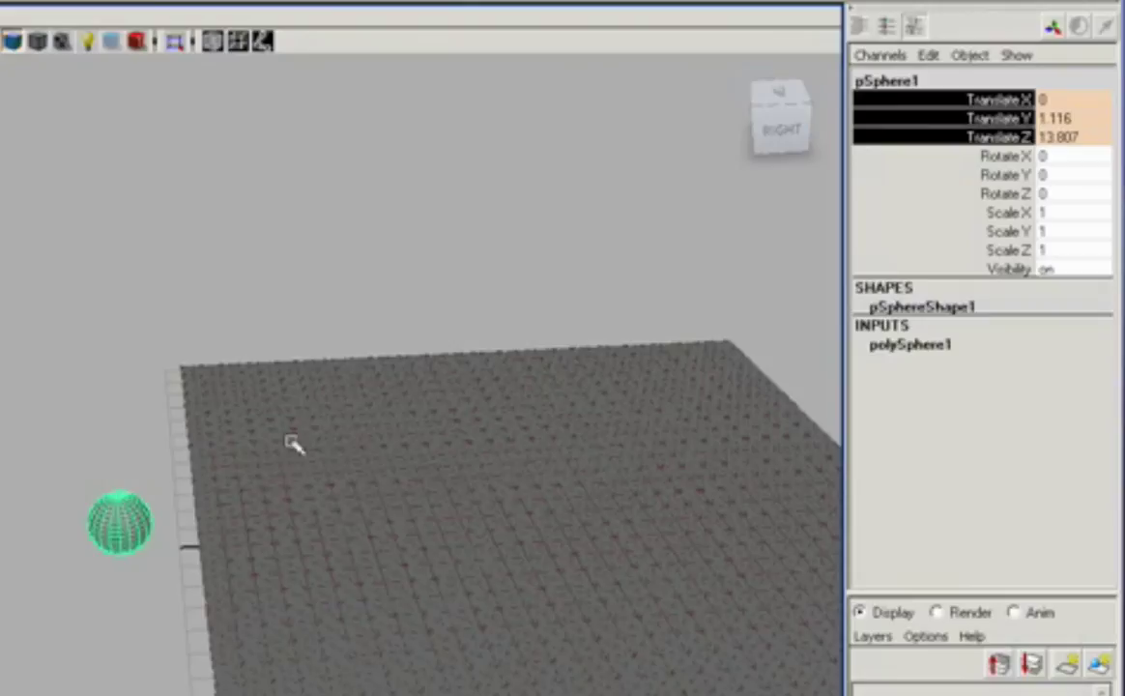
- Move the sphere past the plane's opposite edge to about Translate Z -13.427, key its three translate channels there, and check the motion
left_click_drag(147, 495, 759, 476, "alt")
key("w")
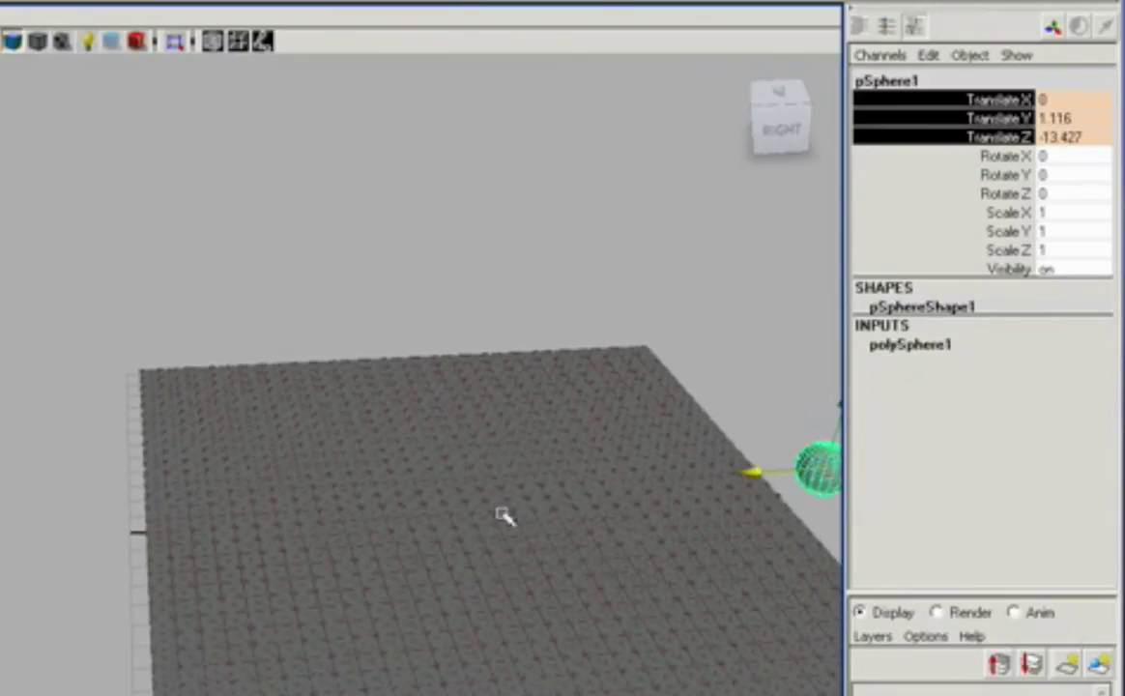
middle_click_drag(504, 517, 250, 492, "alt")
right_click(959, 116)
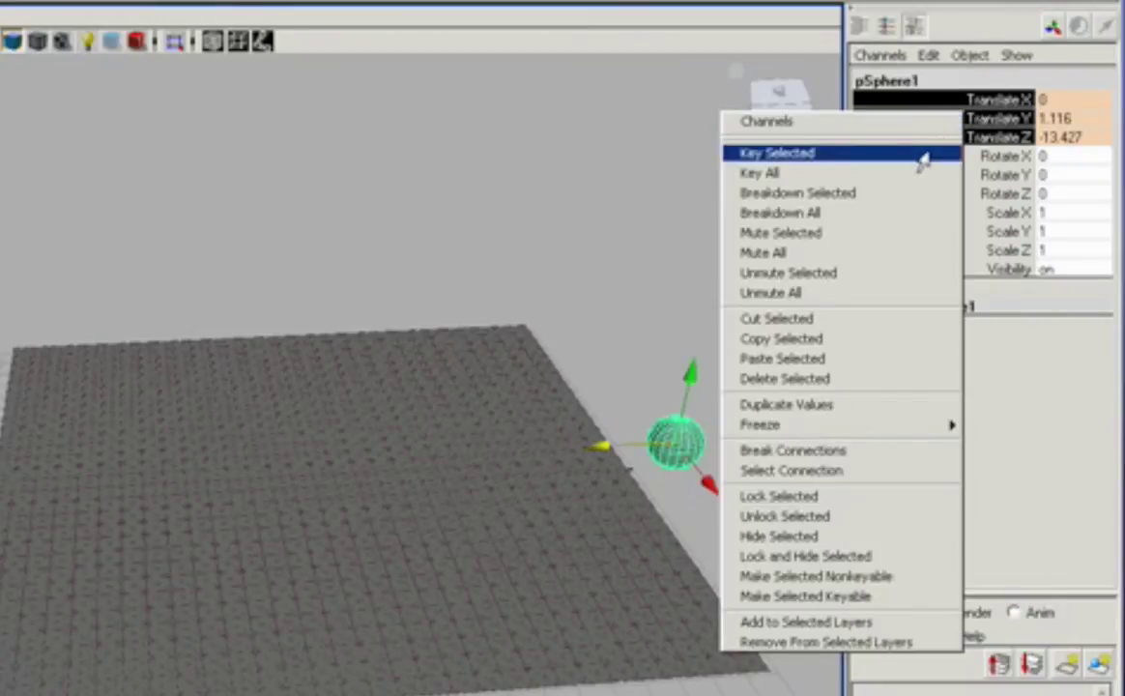
left_click(784, 55)
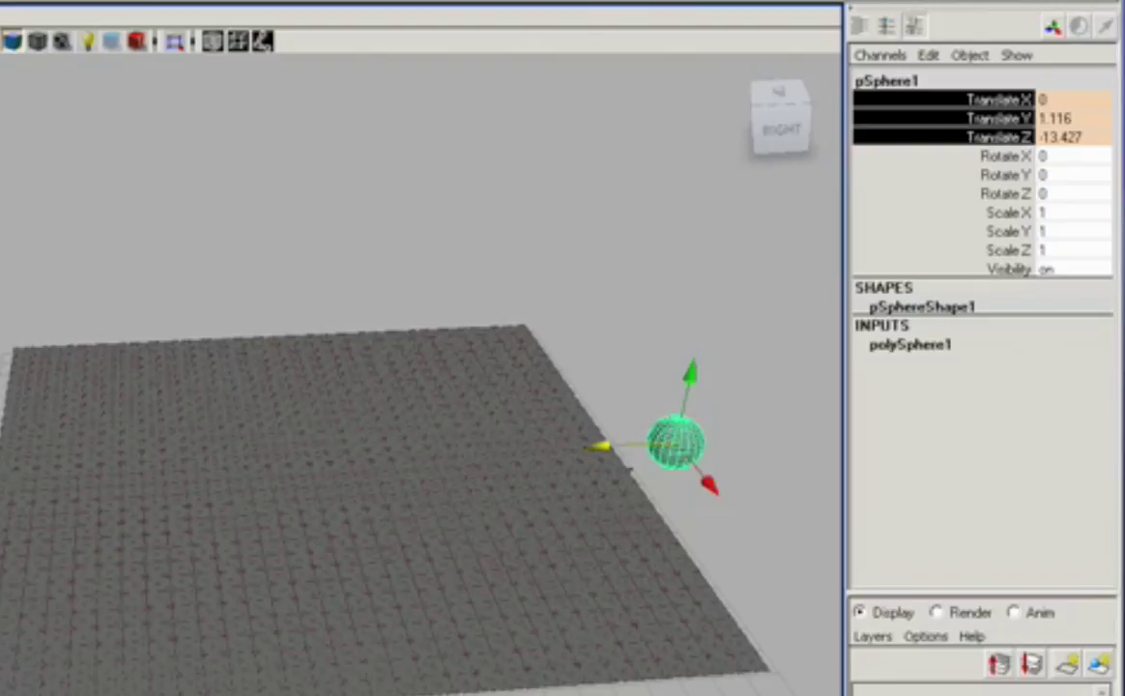
right_click(951, 125)
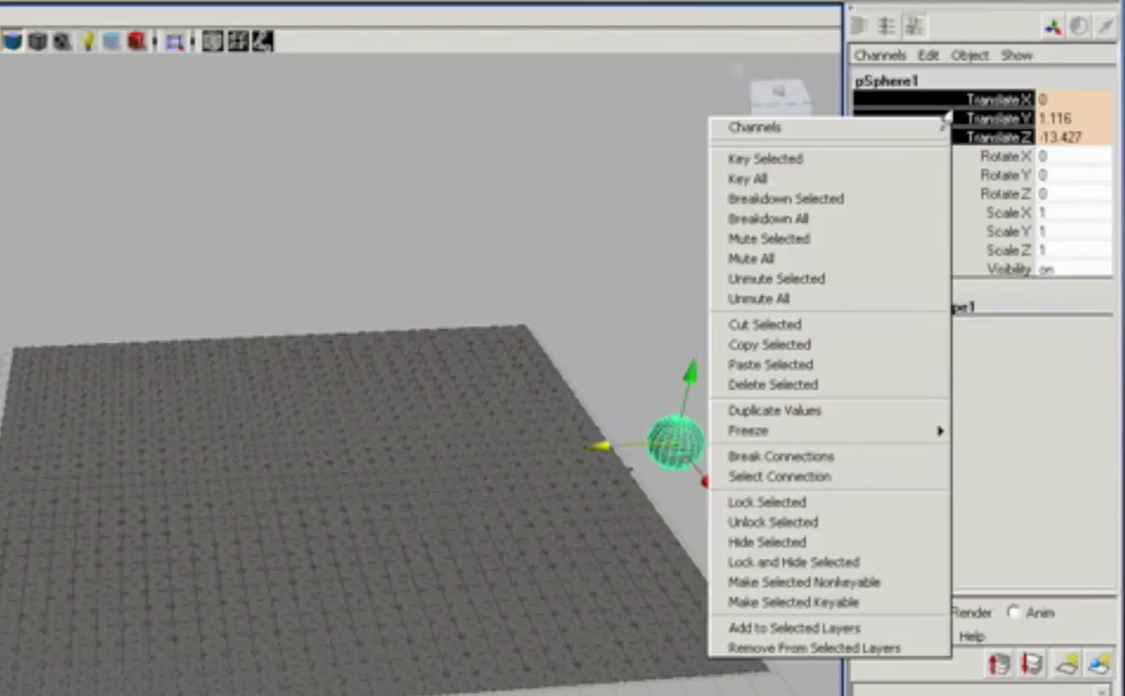
left_click(929, 158)
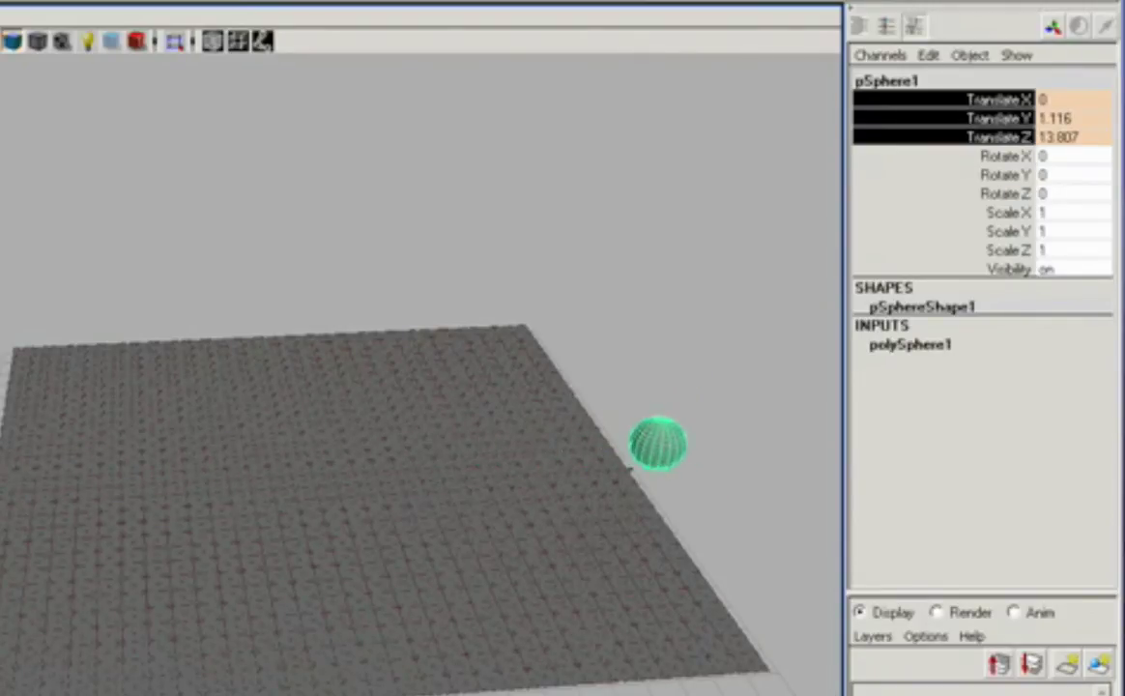
key("Escape")
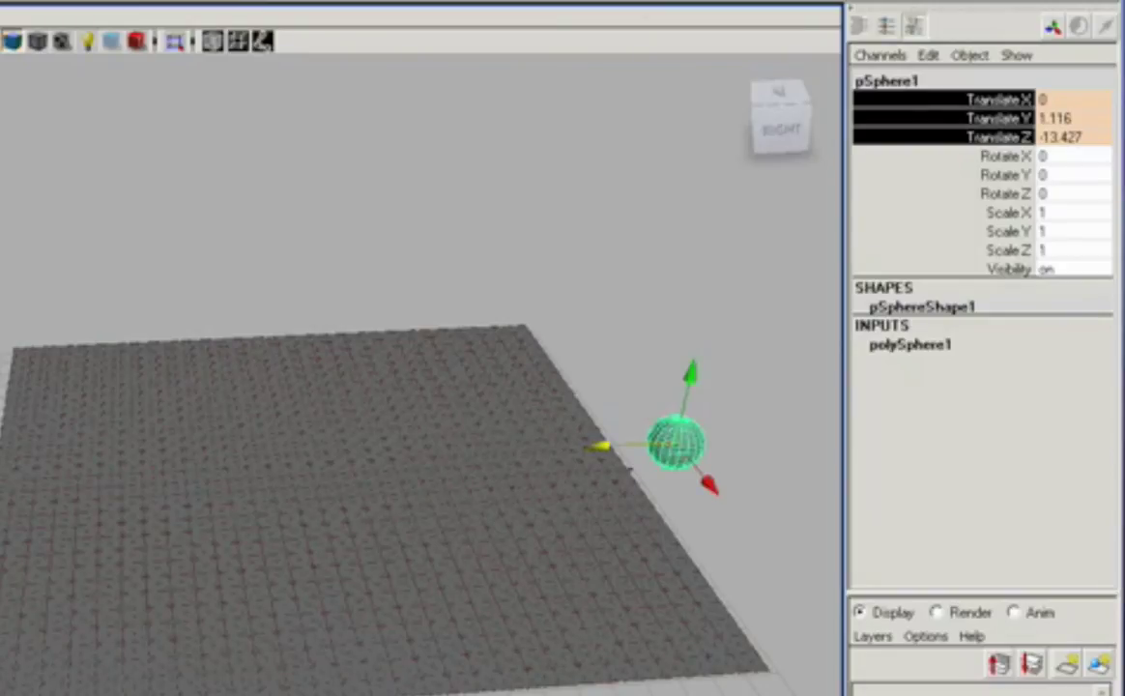
- Select the plane's copyOfpPlane1Particle particles together with the sphere and make them collide
scroll(415, 435, "down", 2)
left_click(423, 469)
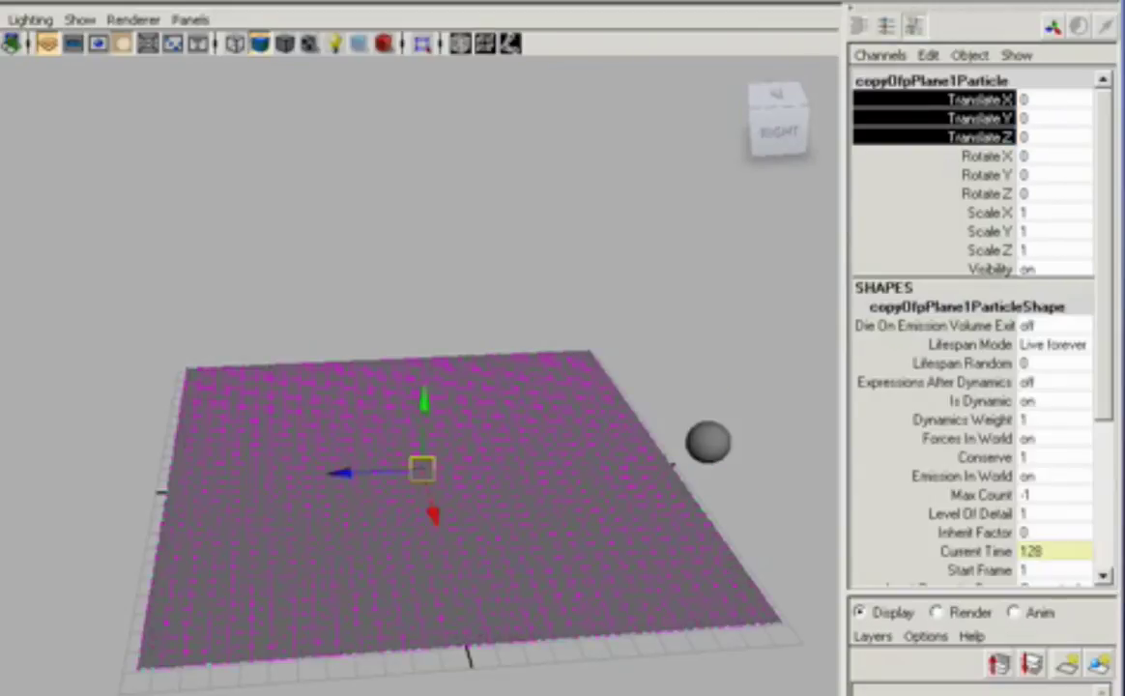
left_click_drag(3, 349, 2, 321, "alt")
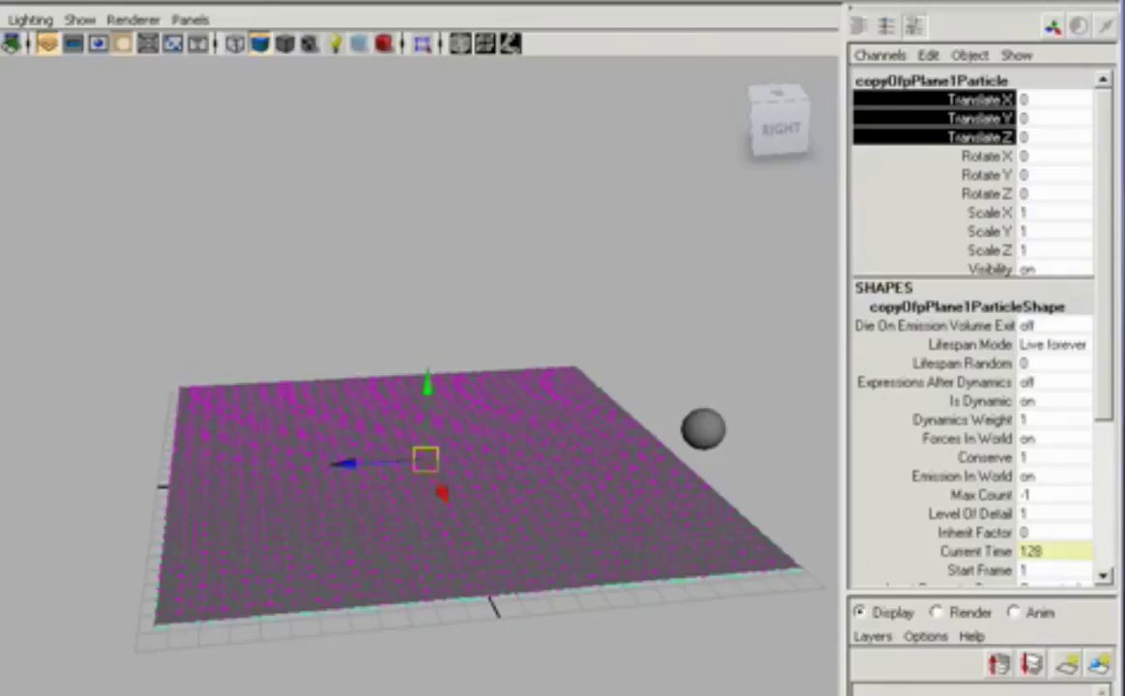
left_click(702, 429, "shift")
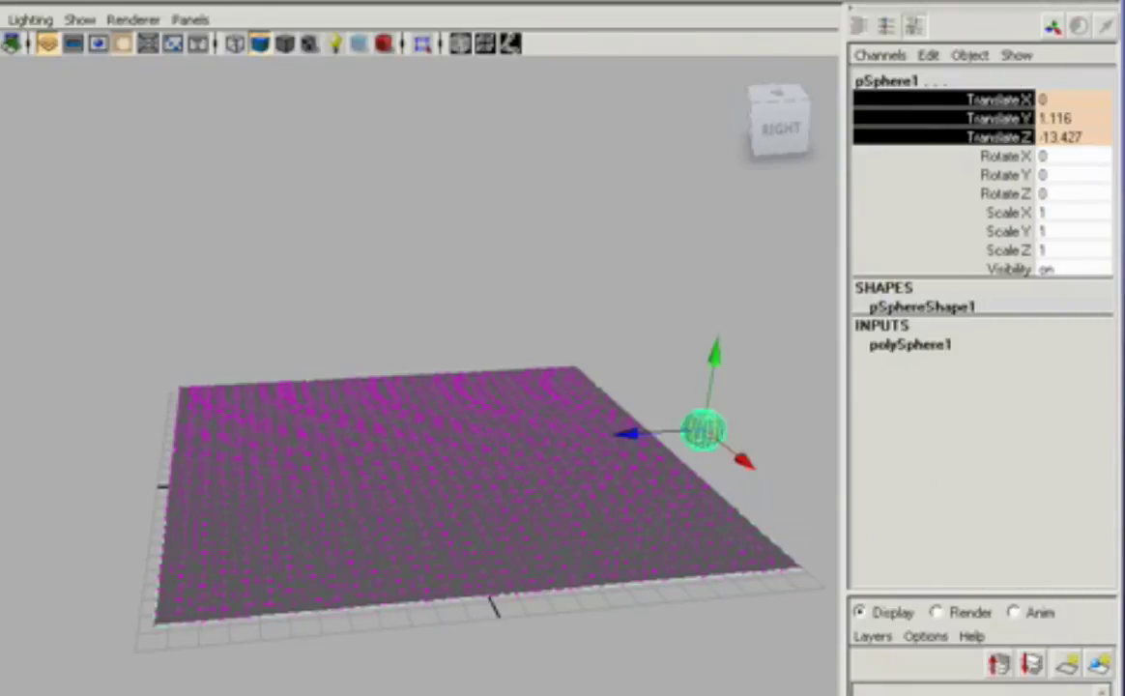
left_click(19, 33)
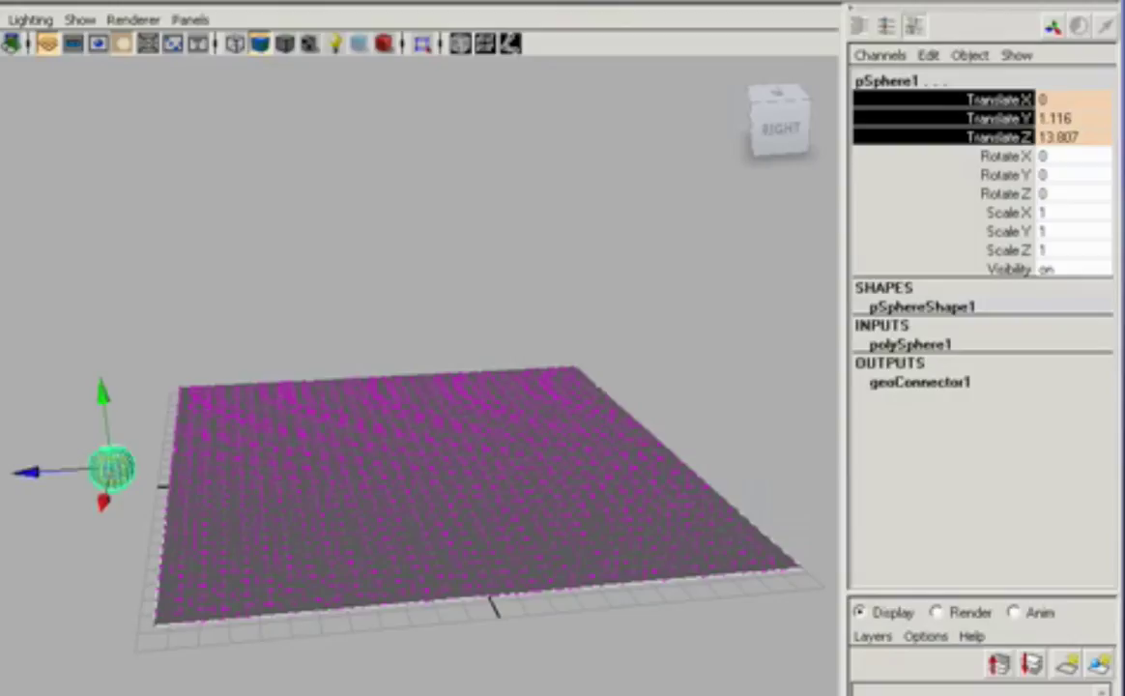
- Play the simulation to examine how the animated sphere deforms the soft plane as it travels across
left_click_drag(142, 627, 180, 647, "alt")
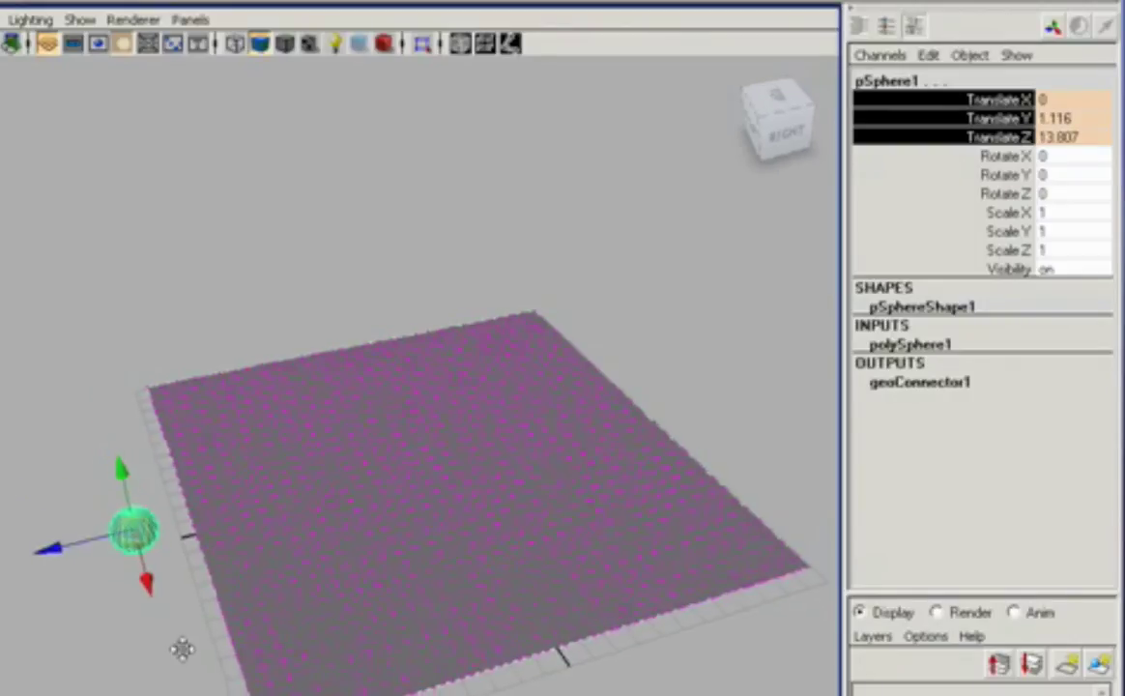
right_click_drag(181, 648, 227, 667, "alt")
key("alt+v")
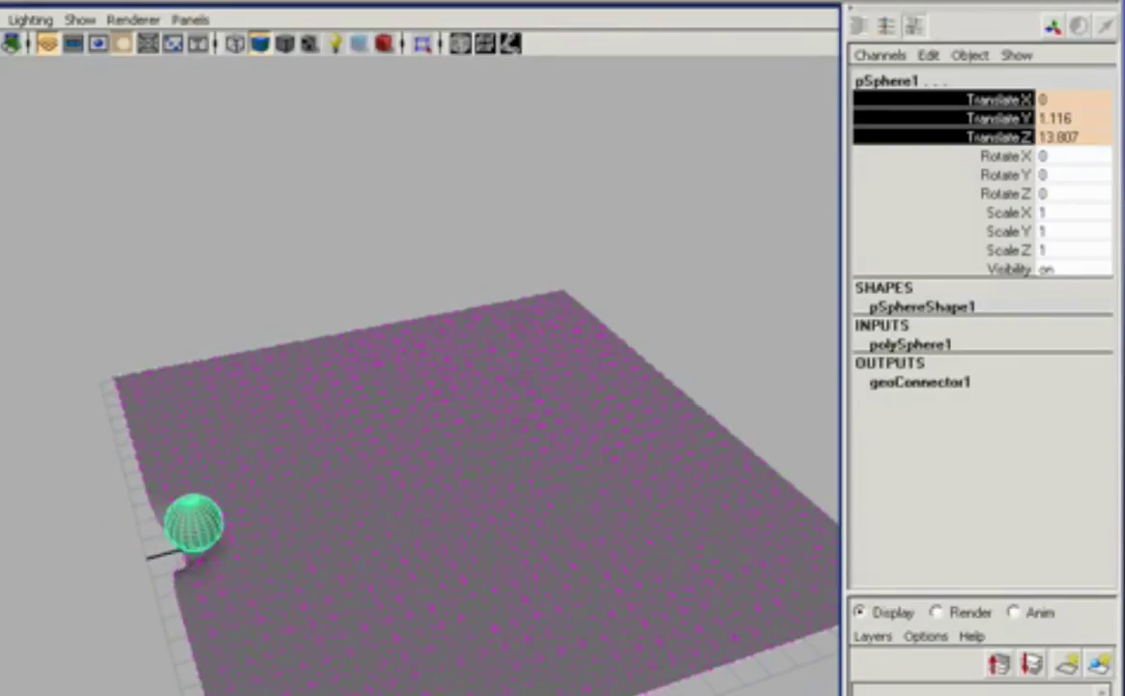